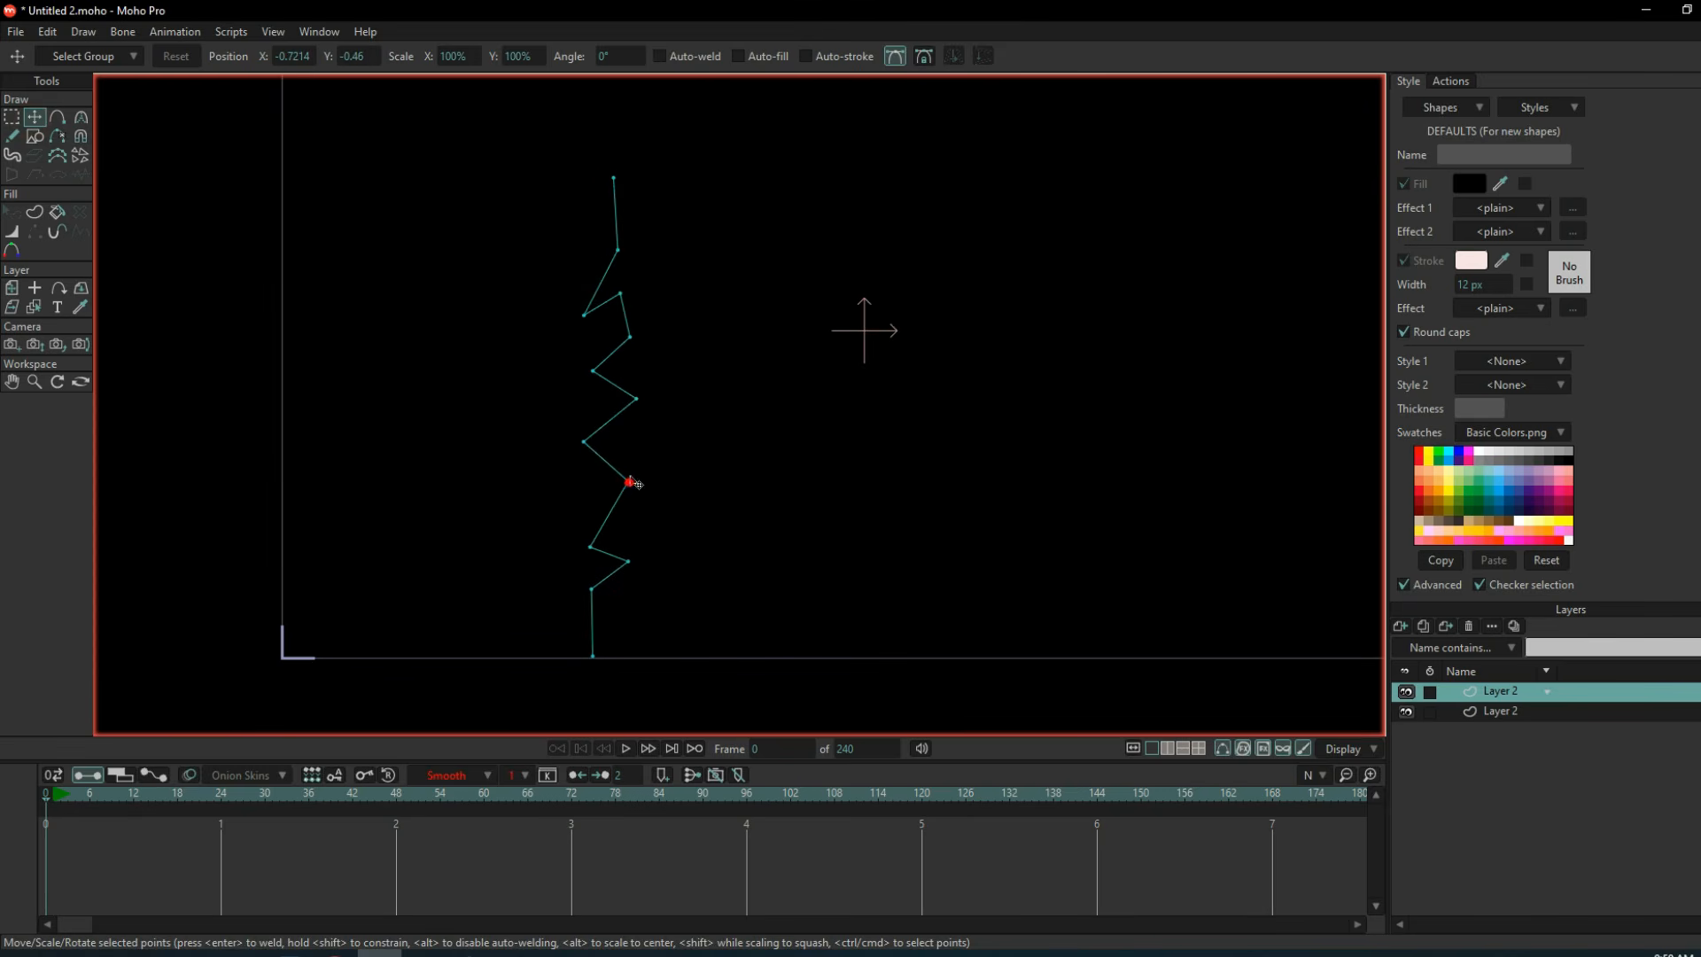
Reposition individual points in the lower part of the vertical zigzag line to make the bolt more jagged.
{"action": "left_click_drag", "start_coordinate": [585, 467], "coordinate": [584, 474]}
{"action": "left_click_drag", "start_coordinate": [590, 546], "coordinate": [582, 537]}
{"action": "left_click_drag", "start_coordinate": [674, 594], "coordinate": [687, 580]}
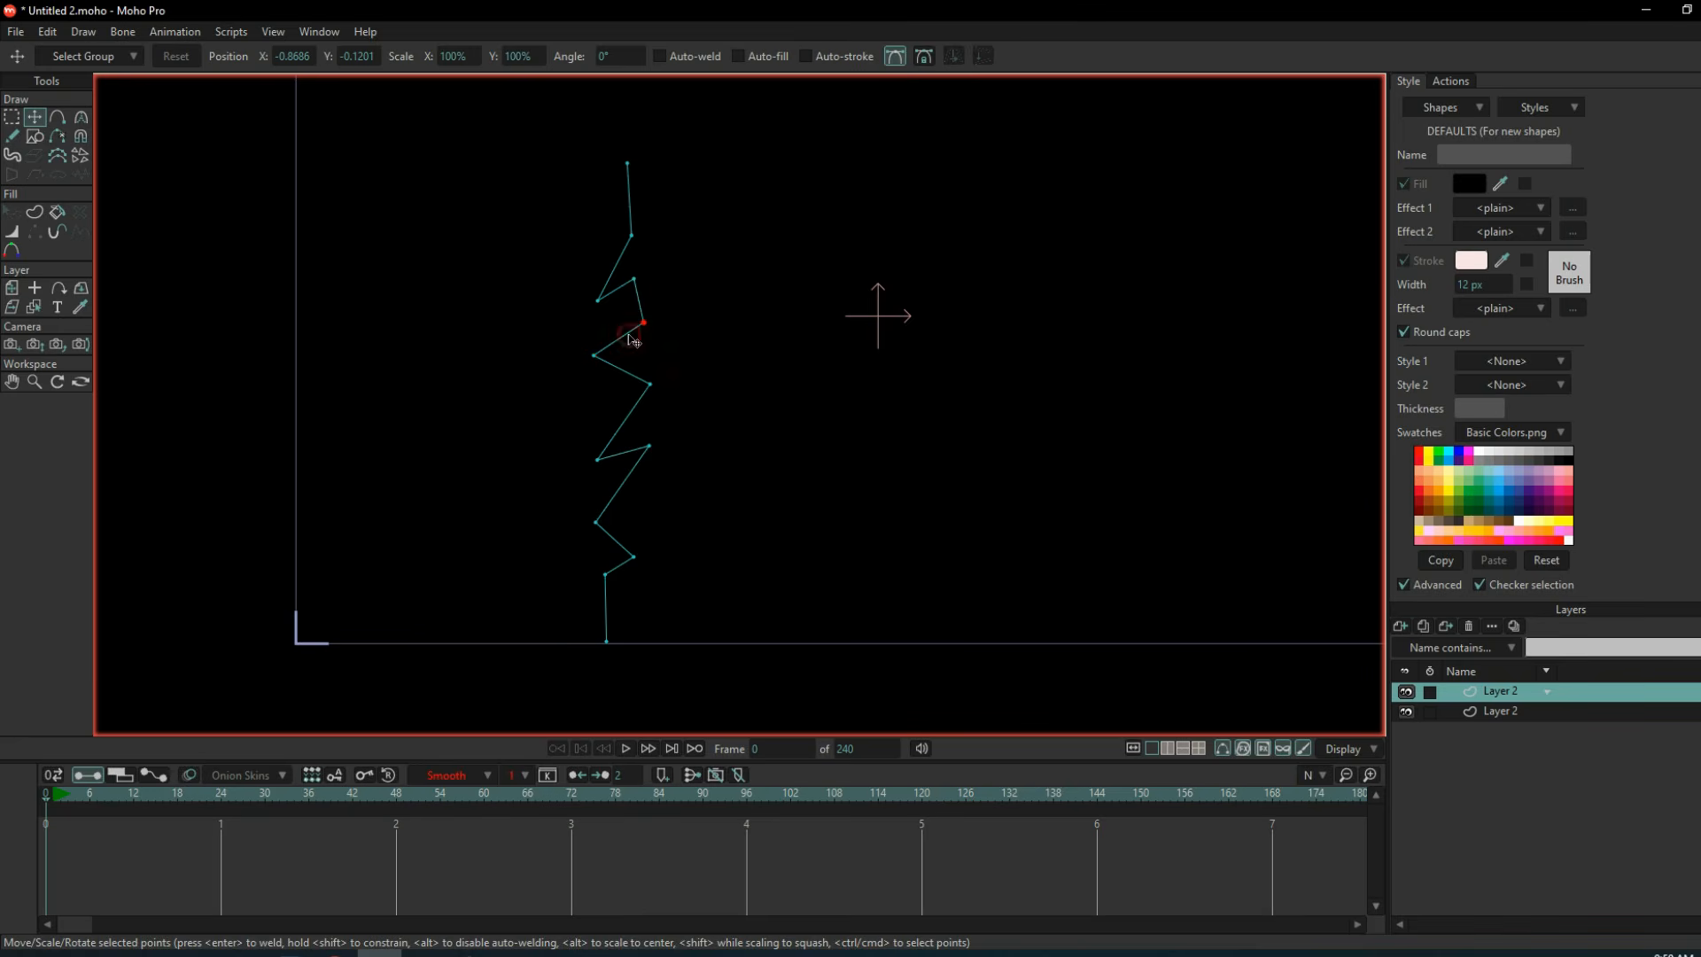
Create a stroke-only shape from all points of the zigzag line.
{"action": "key", "text": "ctrl+a"}
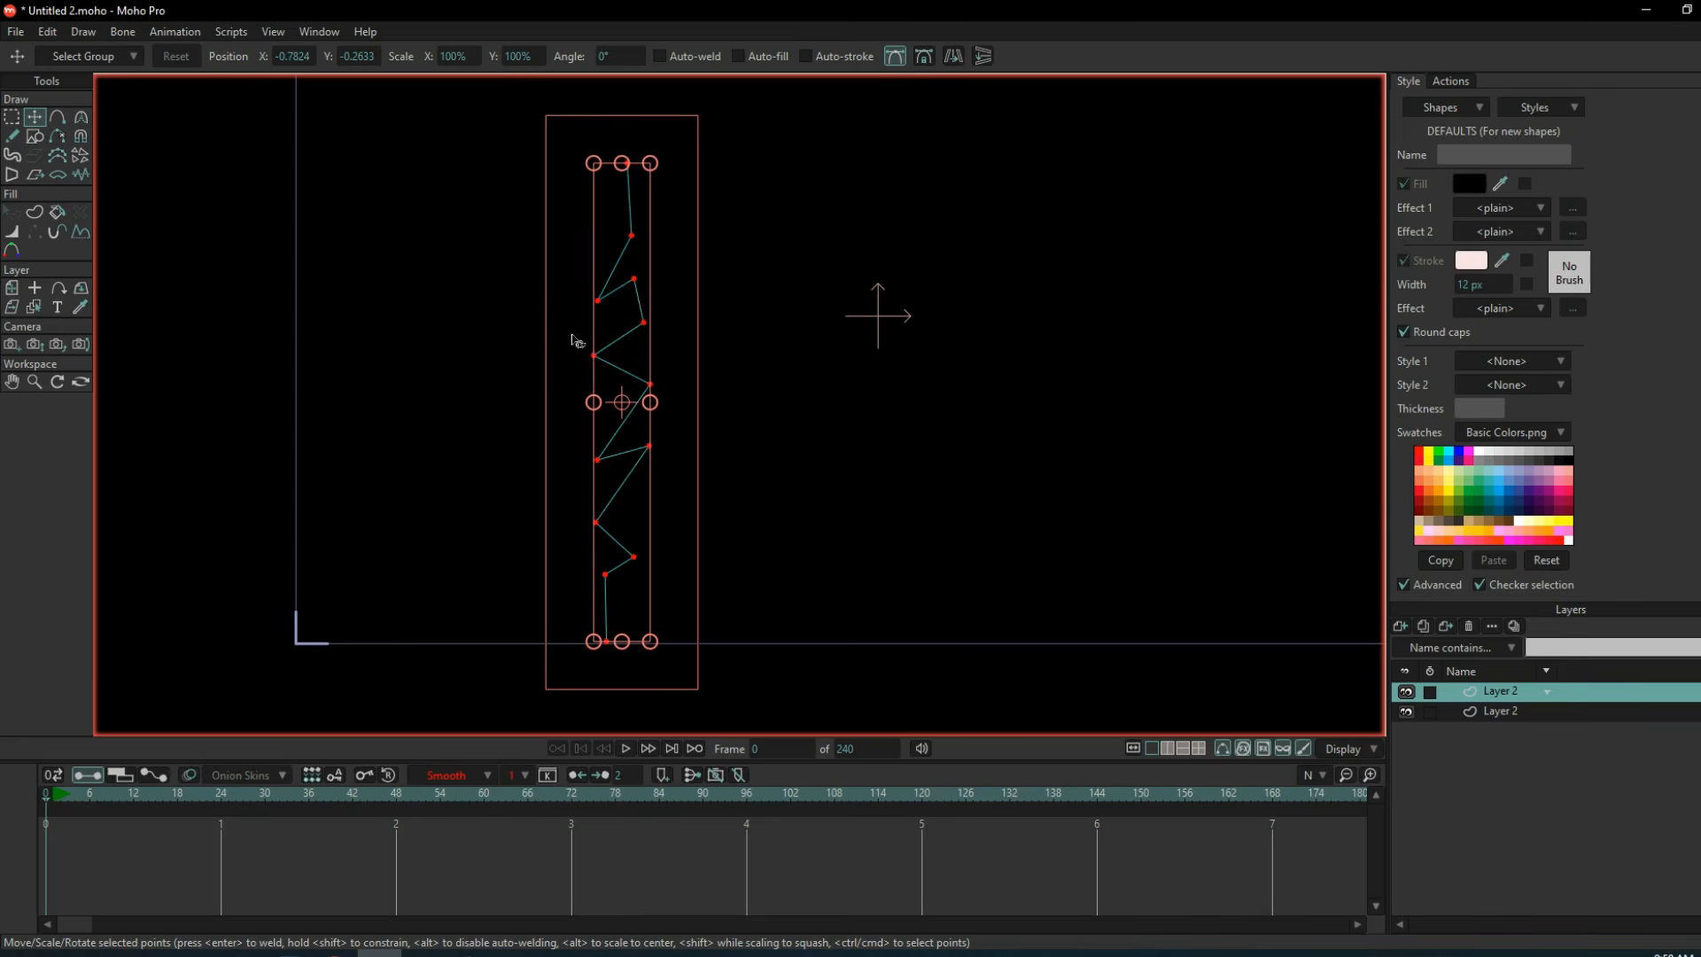
{"action": "left_click", "coordinate": [35, 214]}
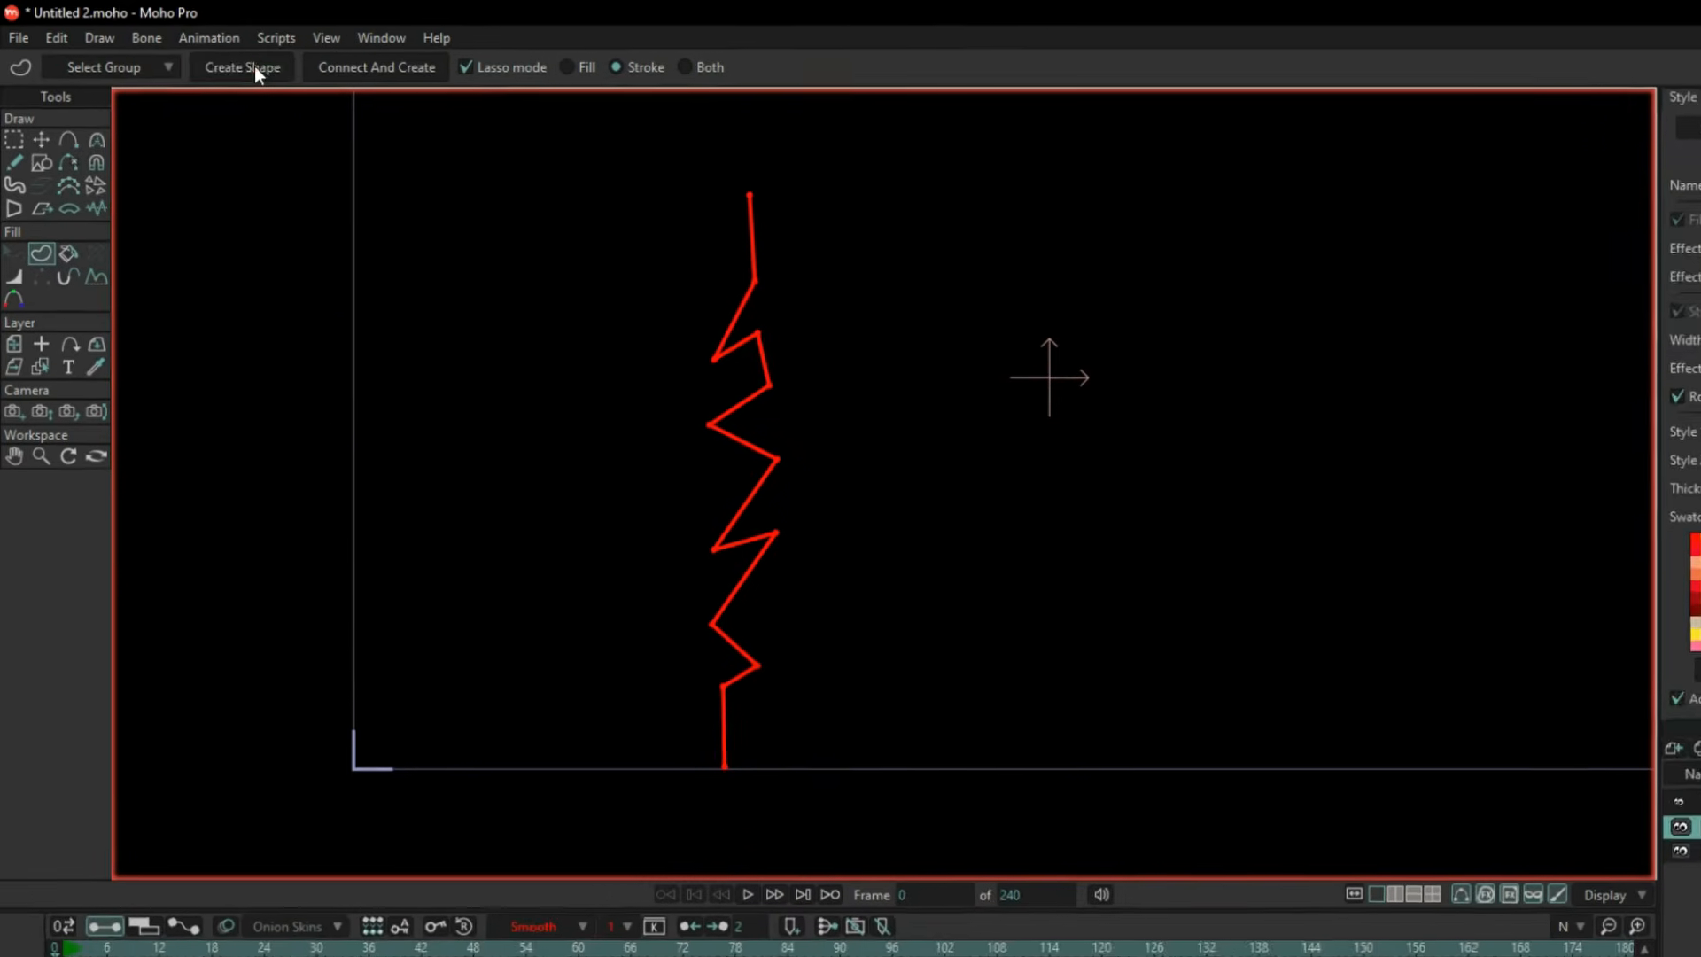
{"action": "left_click", "coordinate": [250, 60]}
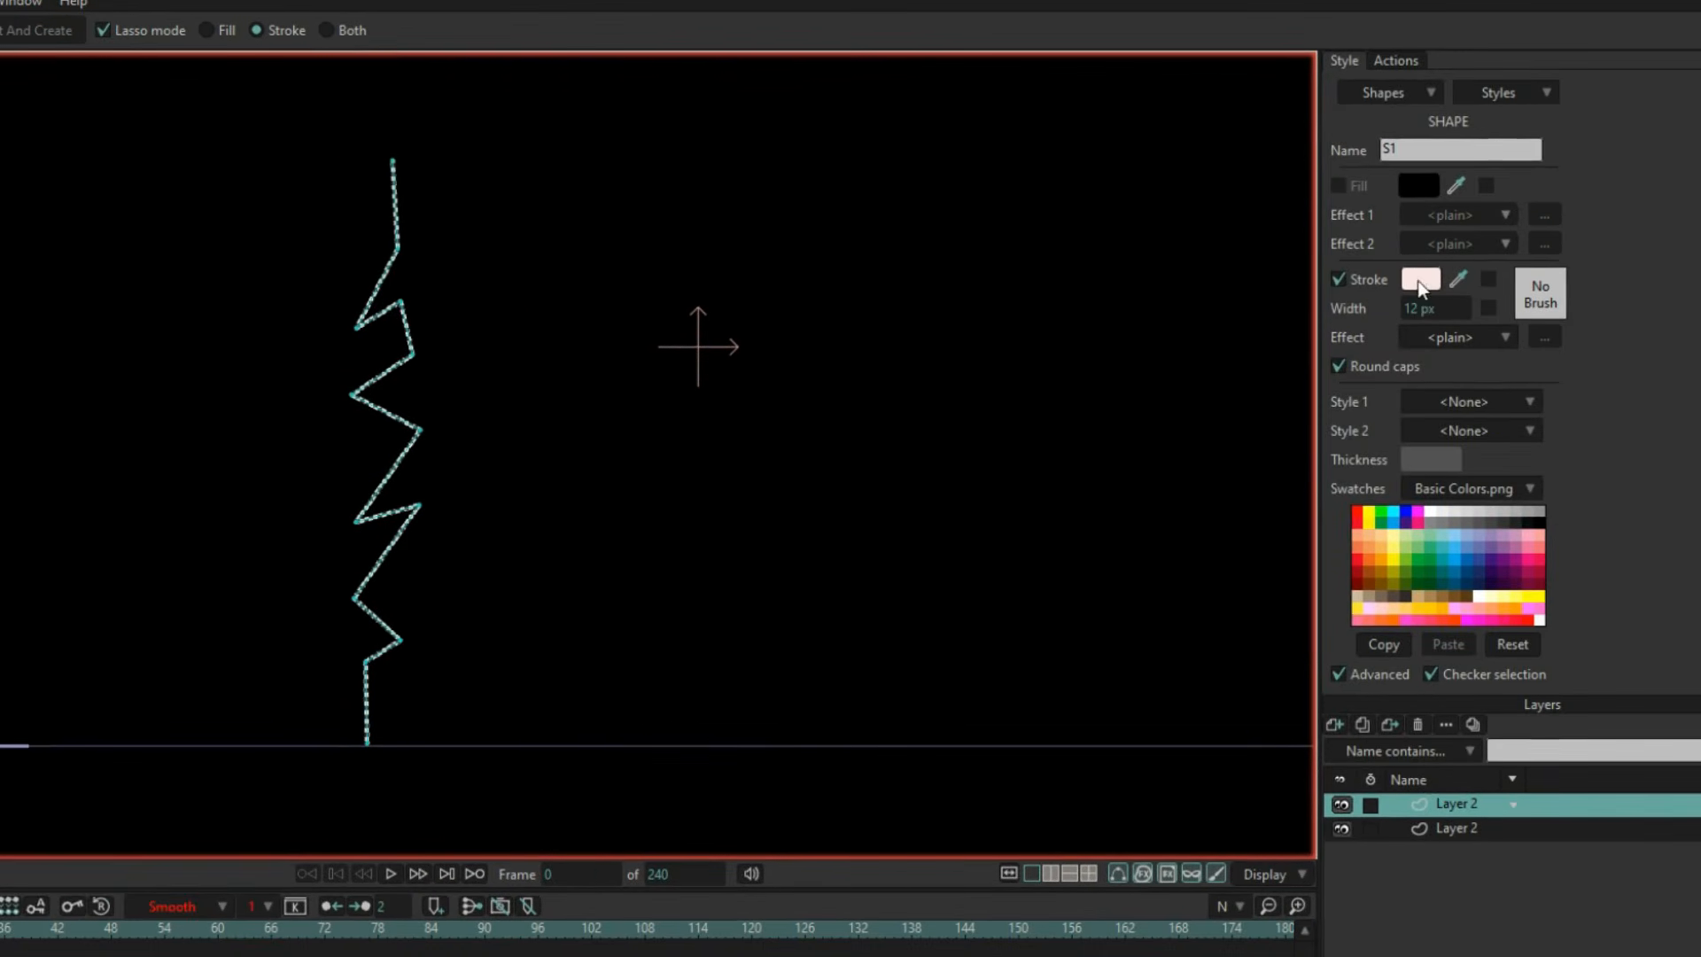
Set the bolt shape's stroke colour to bright blue and its stroke width to 35 px.
{"action": "left_click", "coordinate": [1493, 286]}
{"action": "left_click", "coordinate": [1324, 449]}
{"action": "left_click", "coordinate": [1353, 645]}
{"action": "left_click_drag", "start_coordinate": [1439, 310], "coordinate": [1482, 310]}
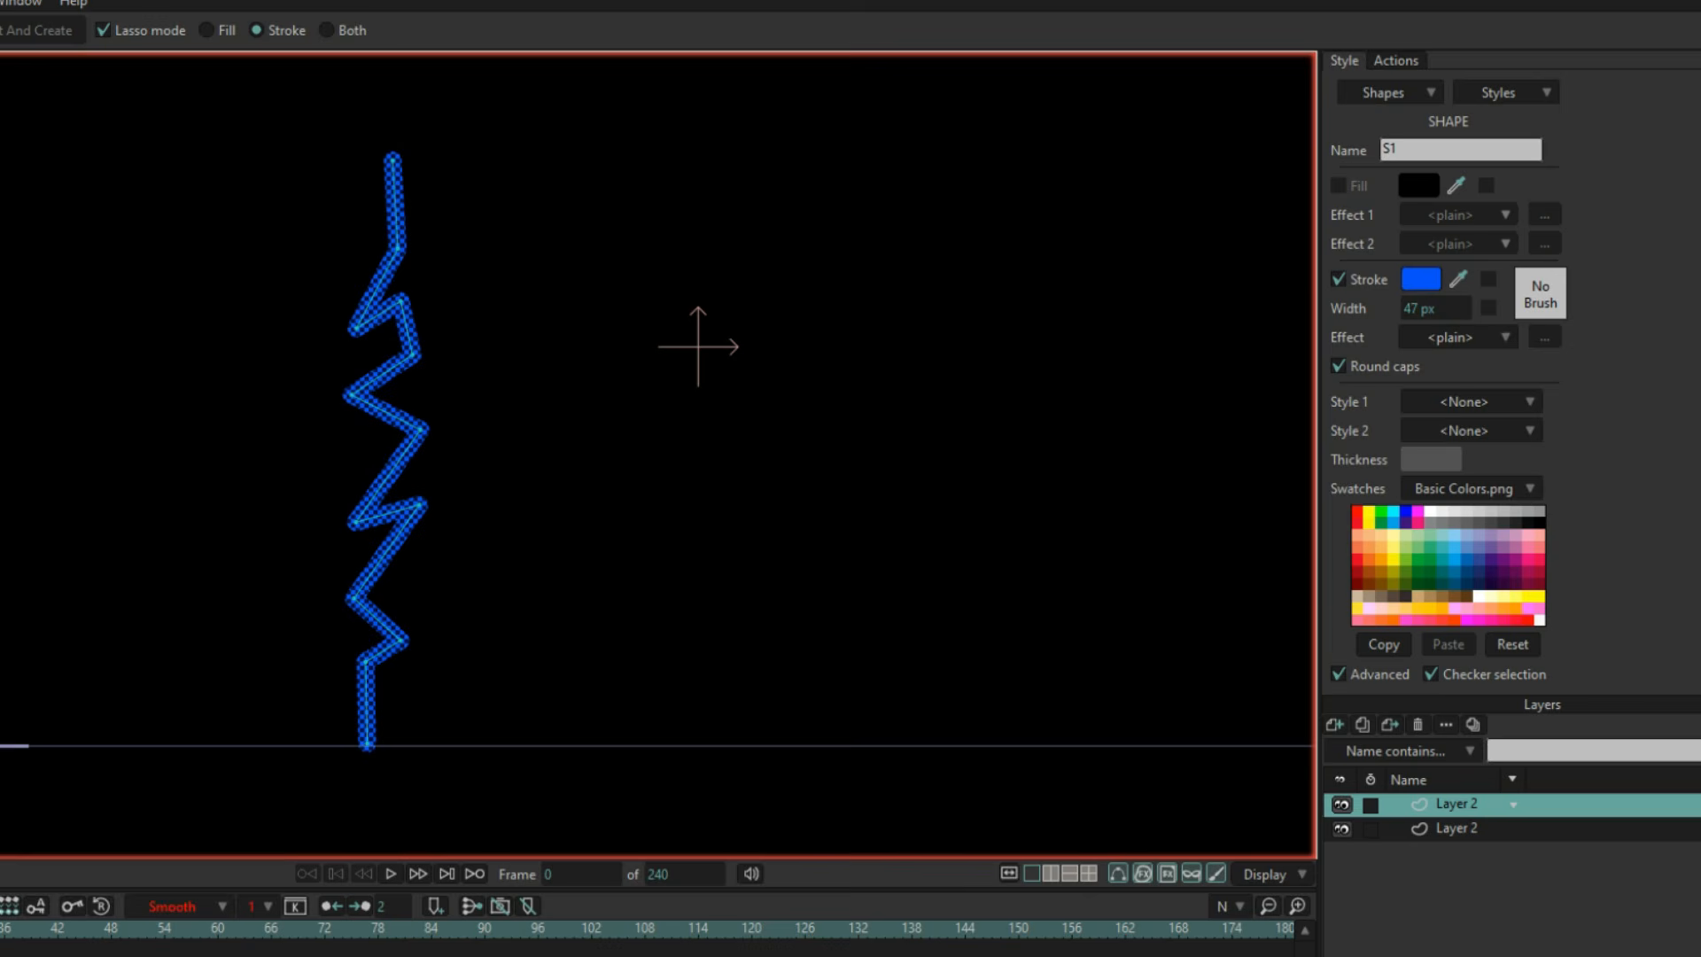
{"action": "left_click_drag", "start_coordinate": [1292, 326], "coordinate": [1302, 326]}
Vary the line width at individual points along the bolt with the Line Width tool, making some corners thicker and others thinner.
{"action": "scroll", "coordinate": [462, 356], "scroll_direction": "up", "scroll_amount": 5}
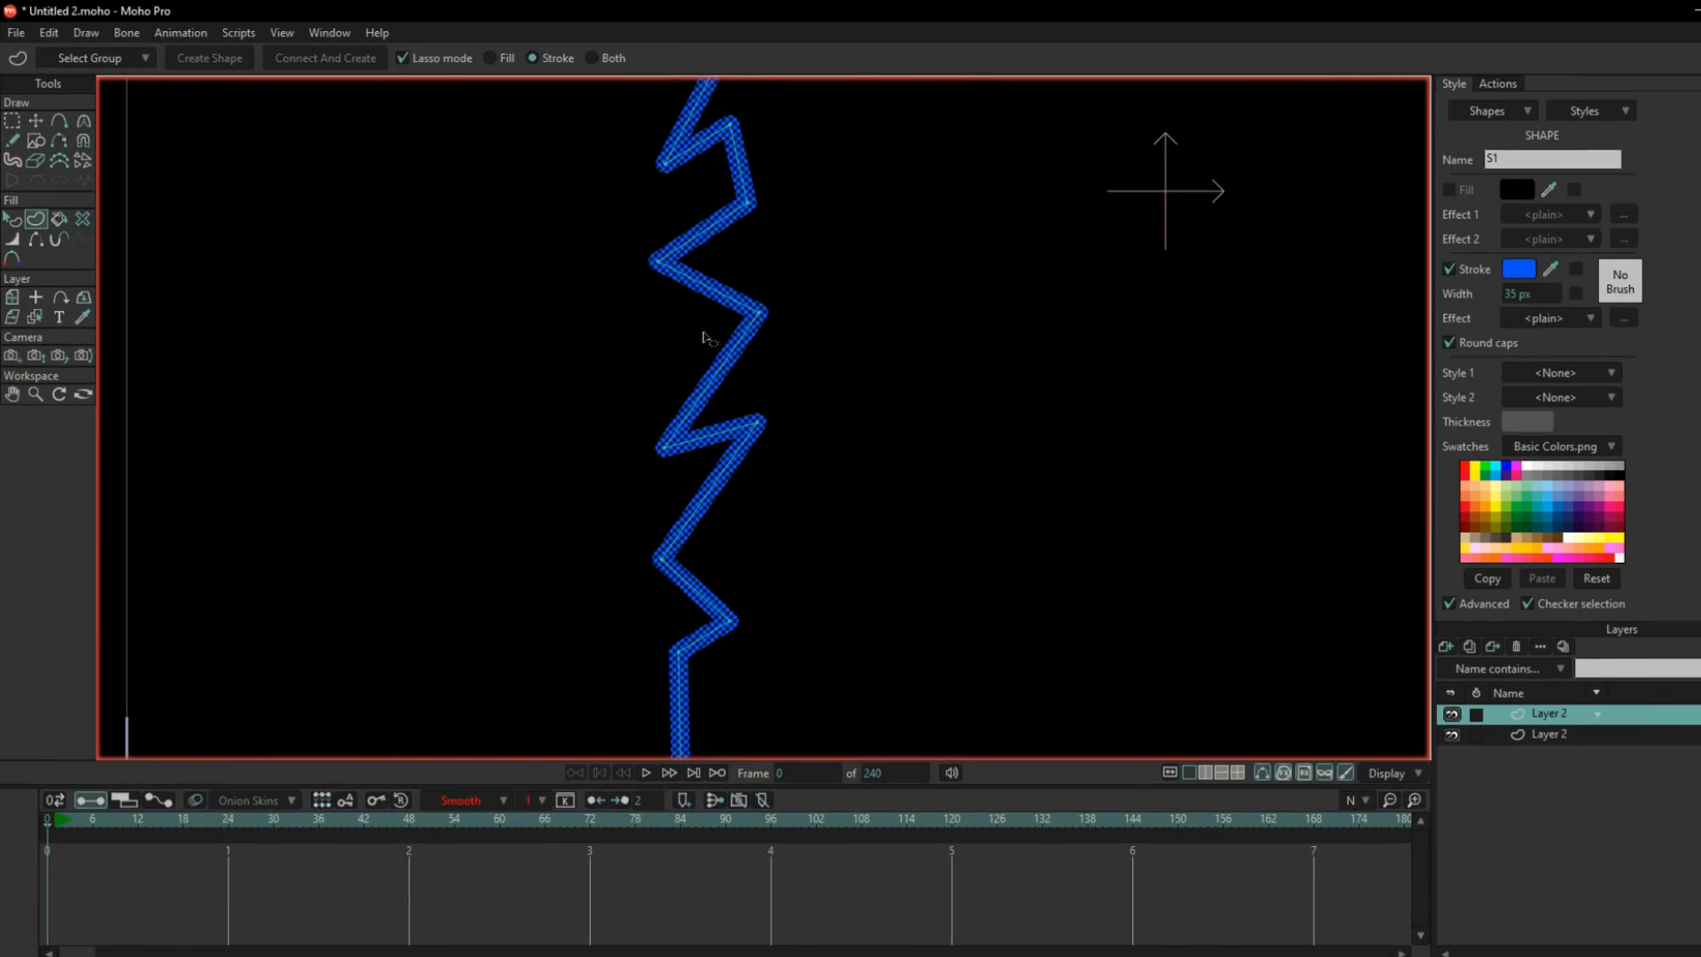
{"action": "scroll", "coordinate": [461, 356], "scroll_direction": "down", "scroll_amount": 2}
{"action": "left_click_drag", "start_coordinate": [462, 356], "coordinate": [344, 262]}
{"action": "left_click", "coordinate": [12, 239]}
{"action": "left_click_drag", "start_coordinate": [574, 140], "coordinate": [619, 310]}
{"action": "left_click", "coordinate": [683, 267]}
{"action": "scroll", "coordinate": [683, 268], "scroll_direction": "up", "scroll_amount": 3}
{"action": "scroll", "coordinate": [695, 359], "scroll_direction": "down", "scroll_amount": 3}
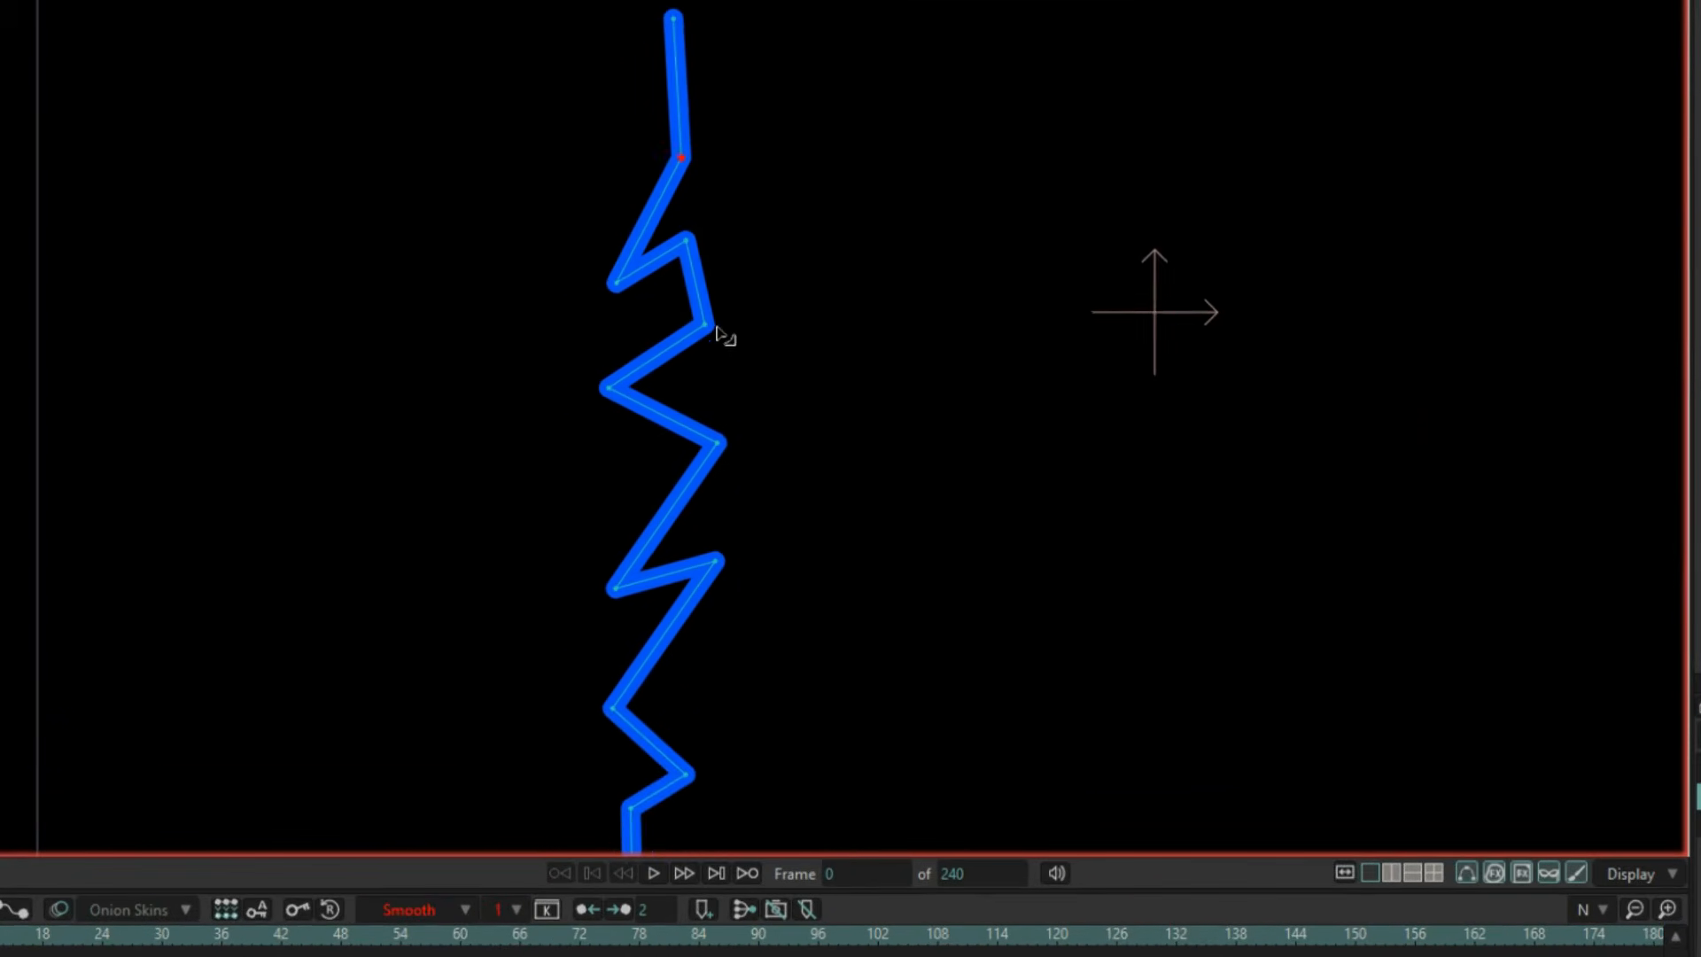
{"action": "scroll", "coordinate": [739, 344], "scroll_direction": "down", "scroll_amount": 1}
{"action": "left_click_drag", "start_coordinate": [753, 301], "coordinate": [789, 303]}
{"action": "scroll", "coordinate": [753, 355], "scroll_direction": "up", "scroll_amount": 2}
{"action": "left_click_drag", "start_coordinate": [729, 478], "coordinate": [731, 255]}
{"action": "left_click_drag", "start_coordinate": [624, 378], "coordinate": [673, 381]}
{"action": "left_click_drag", "start_coordinate": [678, 521], "coordinate": [677, 415]}
{"action": "mouse_move", "coordinate": [709, 486]}
{"action": "left_mouse_down"}
{"action": "mouse_move", "coordinate": [760, 487]}
{"action": "mouse_move", "coordinate": [746, 613]}
{"action": "left_mouse_up"}
{"action": "scroll", "coordinate": [759, 487], "scroll_direction": "down", "scroll_amount": 3}
{"action": "scroll", "coordinate": [646, 319], "scroll_direction": "up", "scroll_amount": 5}
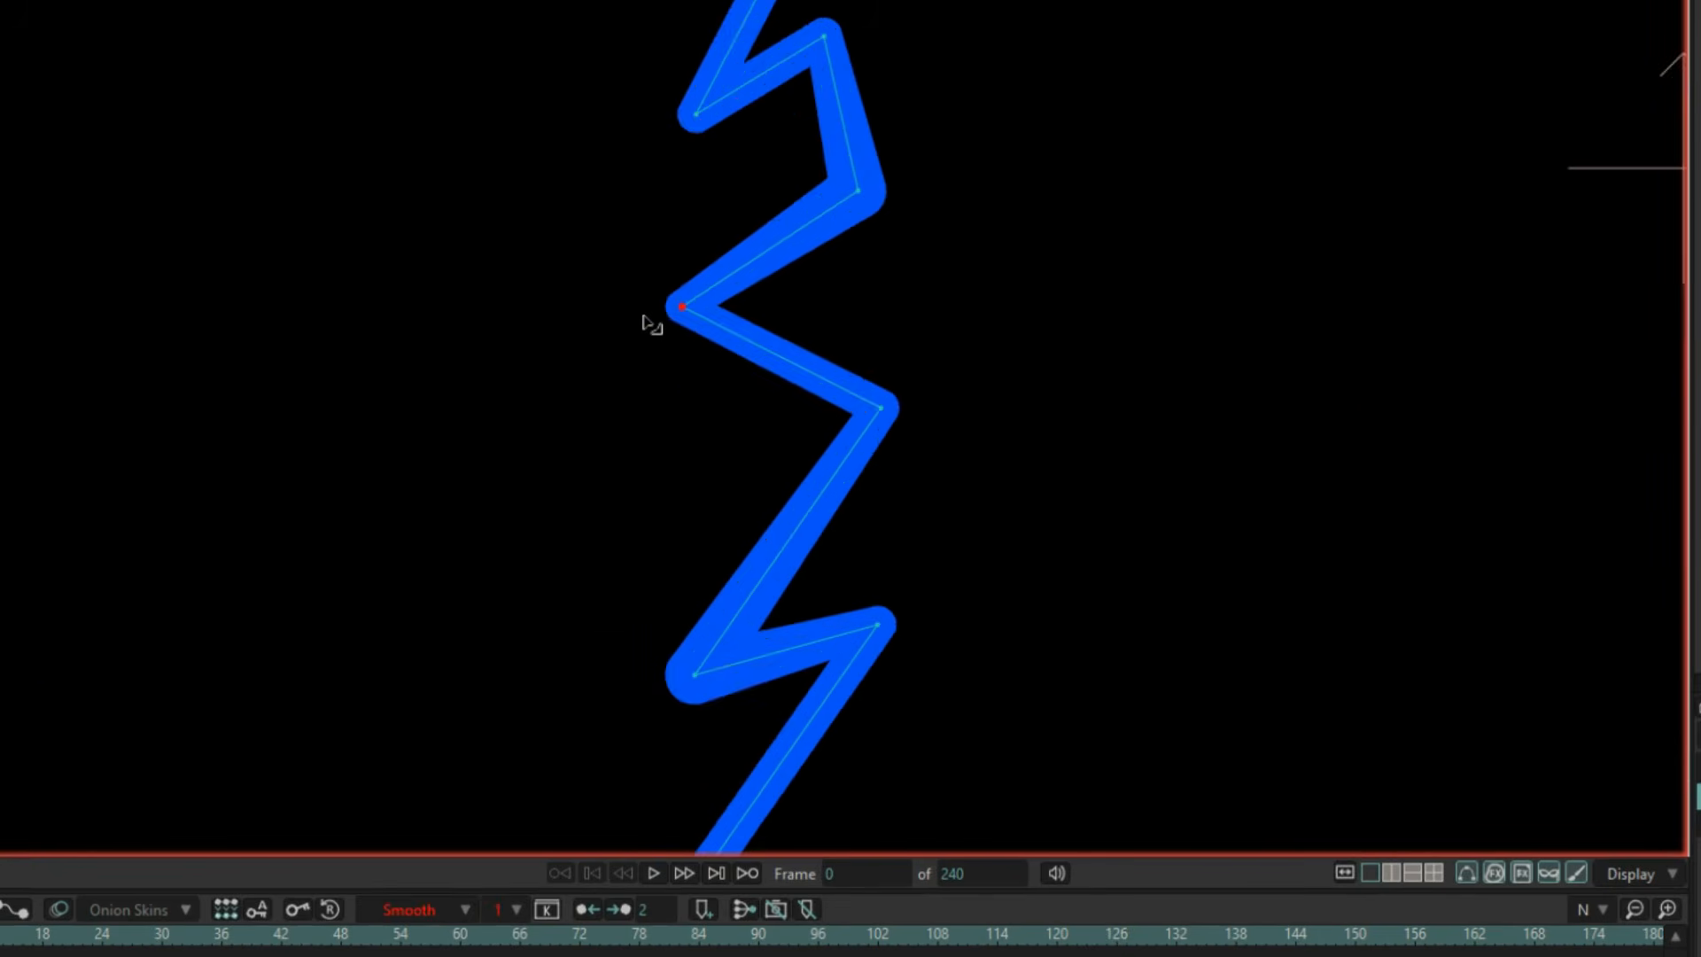
{"action": "scroll", "coordinate": [646, 319], "scroll_direction": "down", "scroll_amount": 2}
{"action": "left_click_drag", "start_coordinate": [646, 319], "coordinate": [594, 599]}
{"action": "left_click_drag", "start_coordinate": [619, 421], "coordinate": [645, 413]}
{"action": "scroll", "coordinate": [784, 518], "scroll_direction": "down", "scroll_amount": 5}
{"action": "left_click_drag", "start_coordinate": [783, 629], "coordinate": [792, 470]}
{"action": "scroll", "coordinate": [736, 604], "scroll_direction": "up", "scroll_amount": 2}
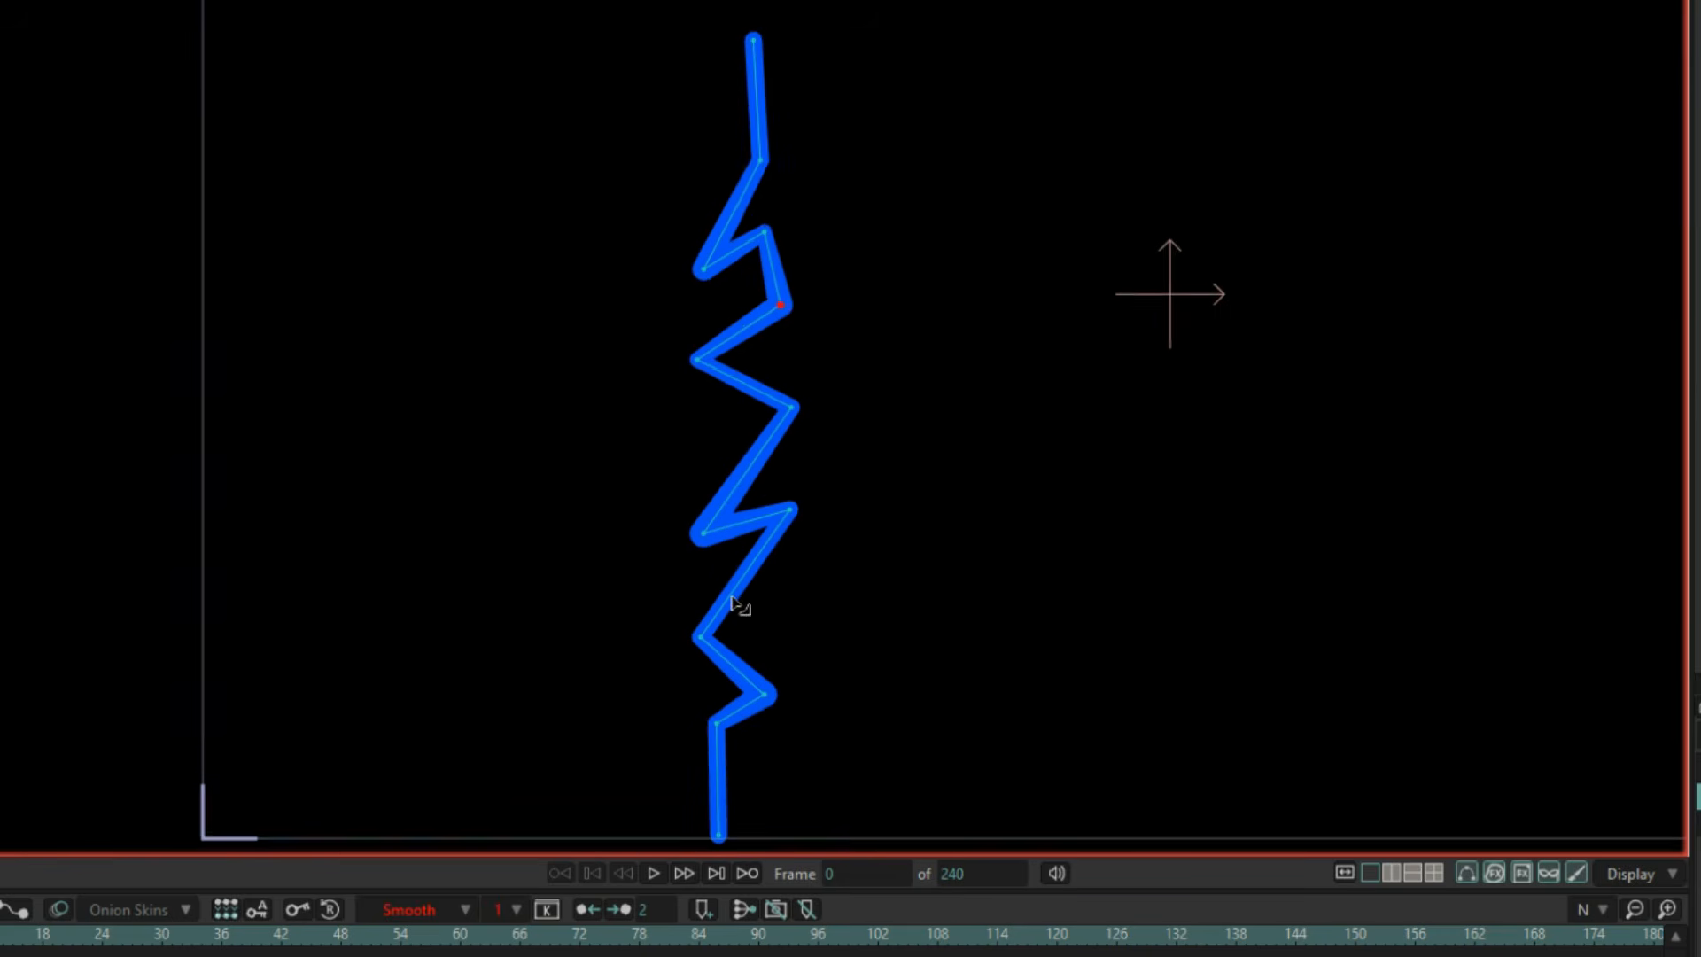
{"action": "scroll", "coordinate": [736, 603], "scroll_direction": "down", "scroll_amount": 1}
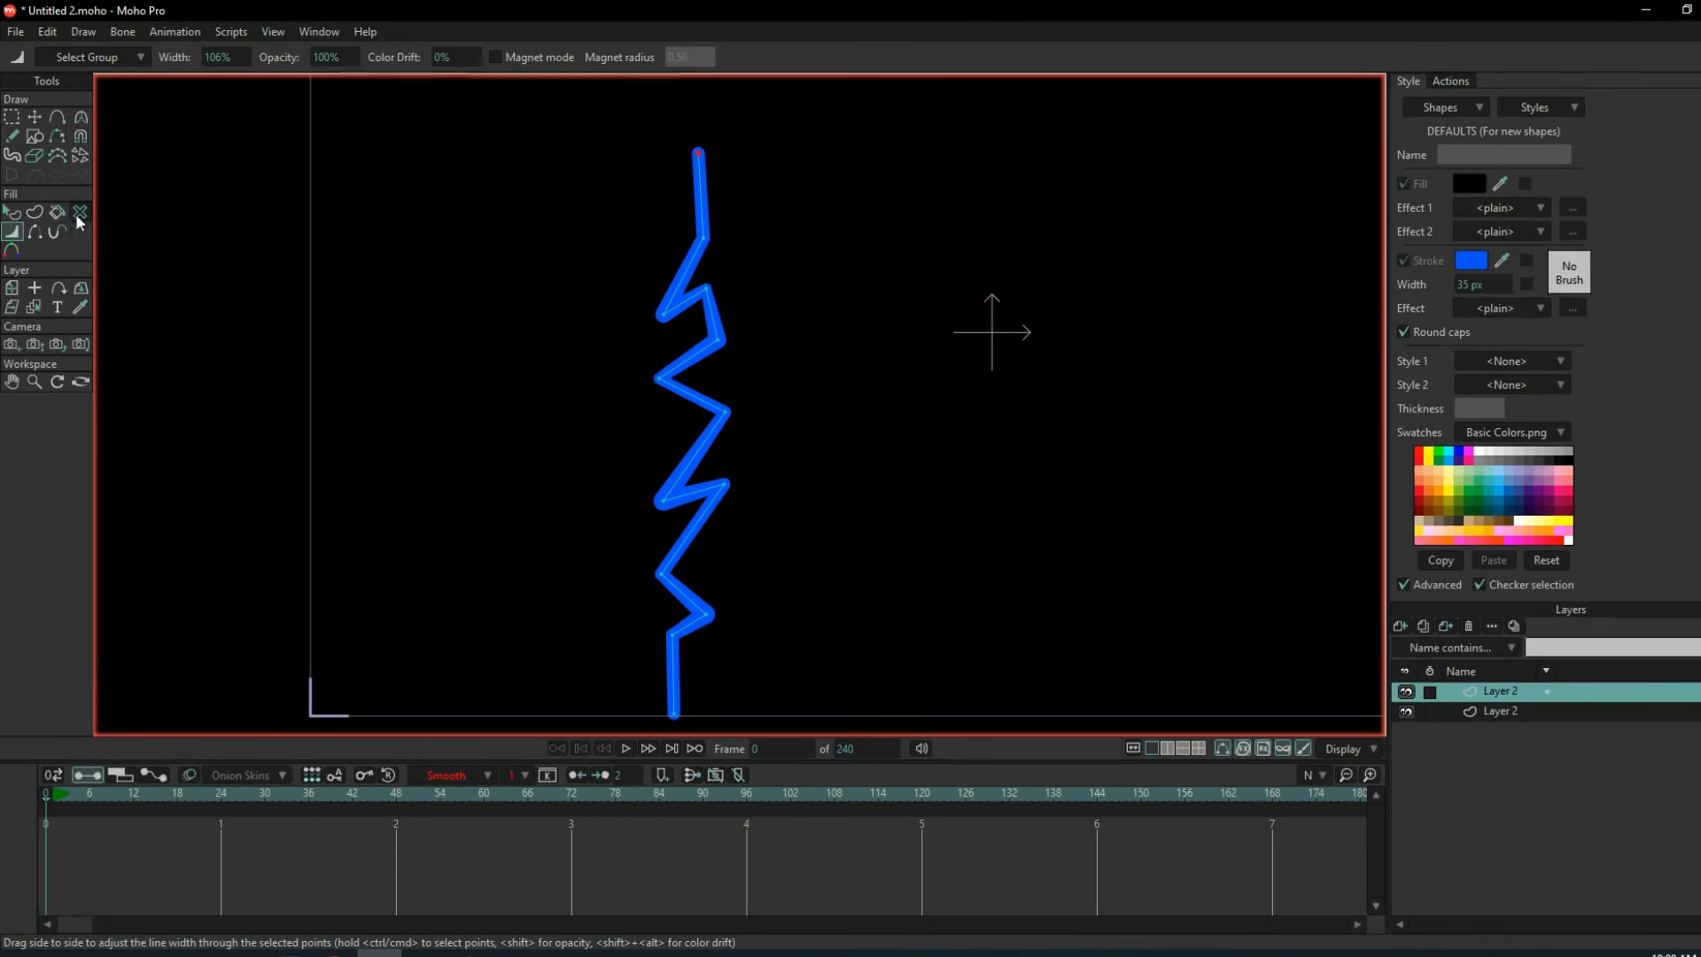
Select shape S1 and apply a Soft Edge stroke effect to it with an adjusted blur radius.
{"action": "left_click", "coordinate": [1433, 107]}
{"action": "left_click", "coordinate": [1436, 140]}
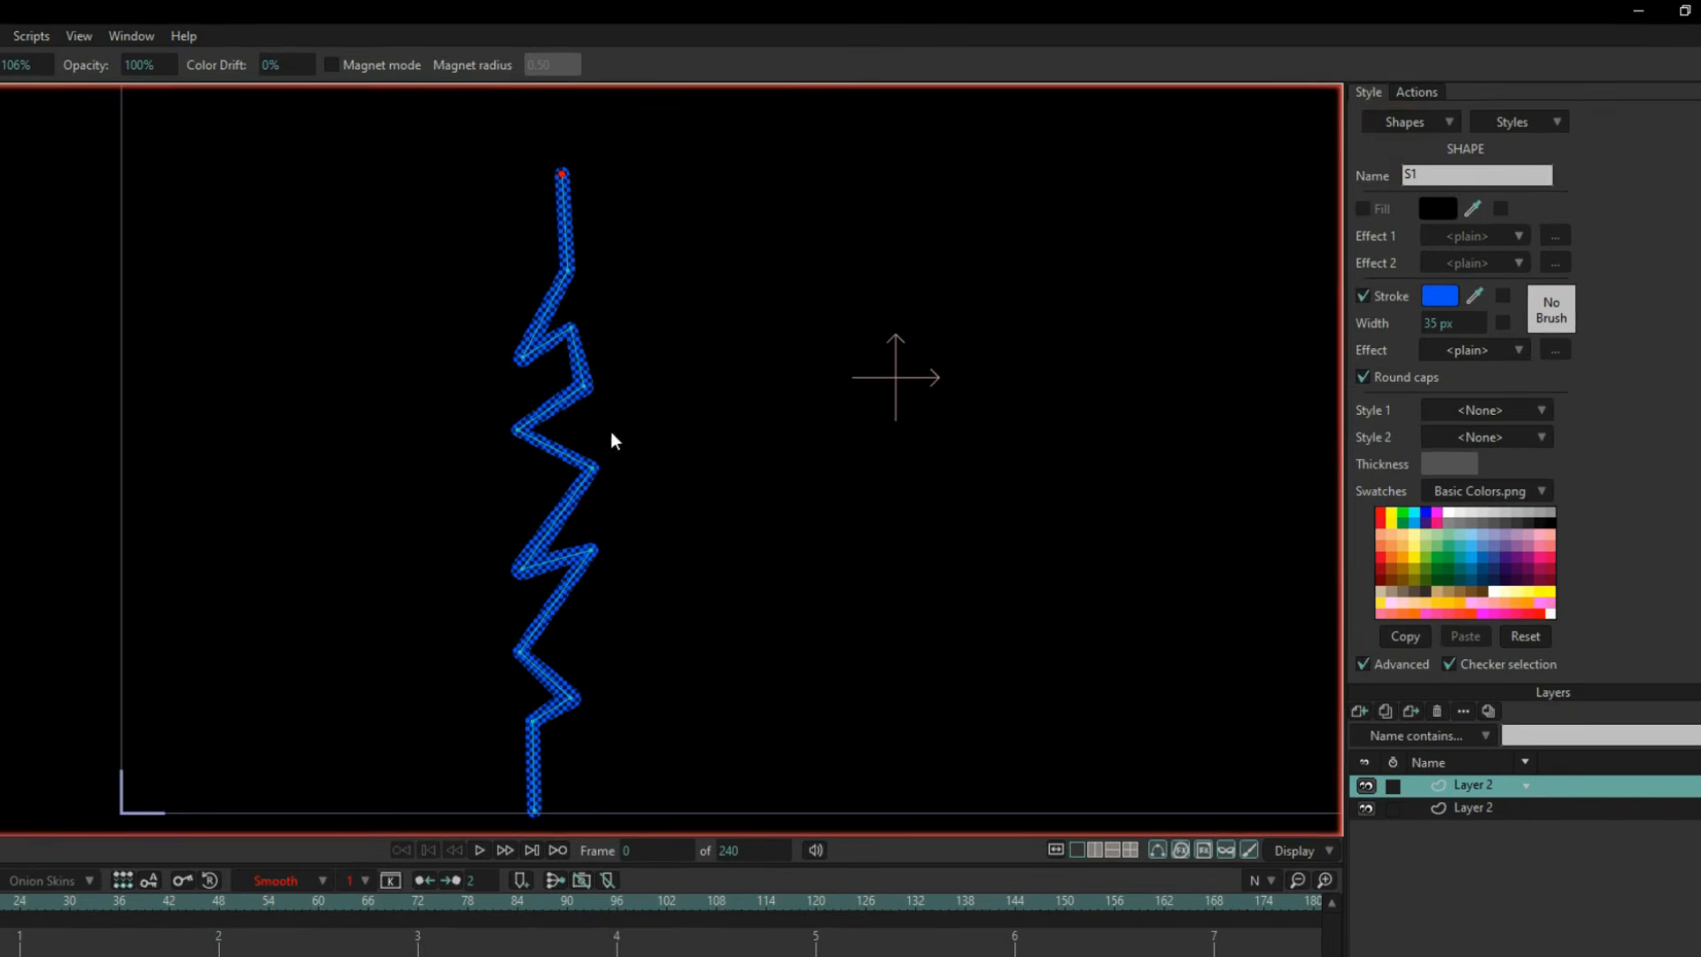
{"action": "left_click", "coordinate": [1499, 351]}
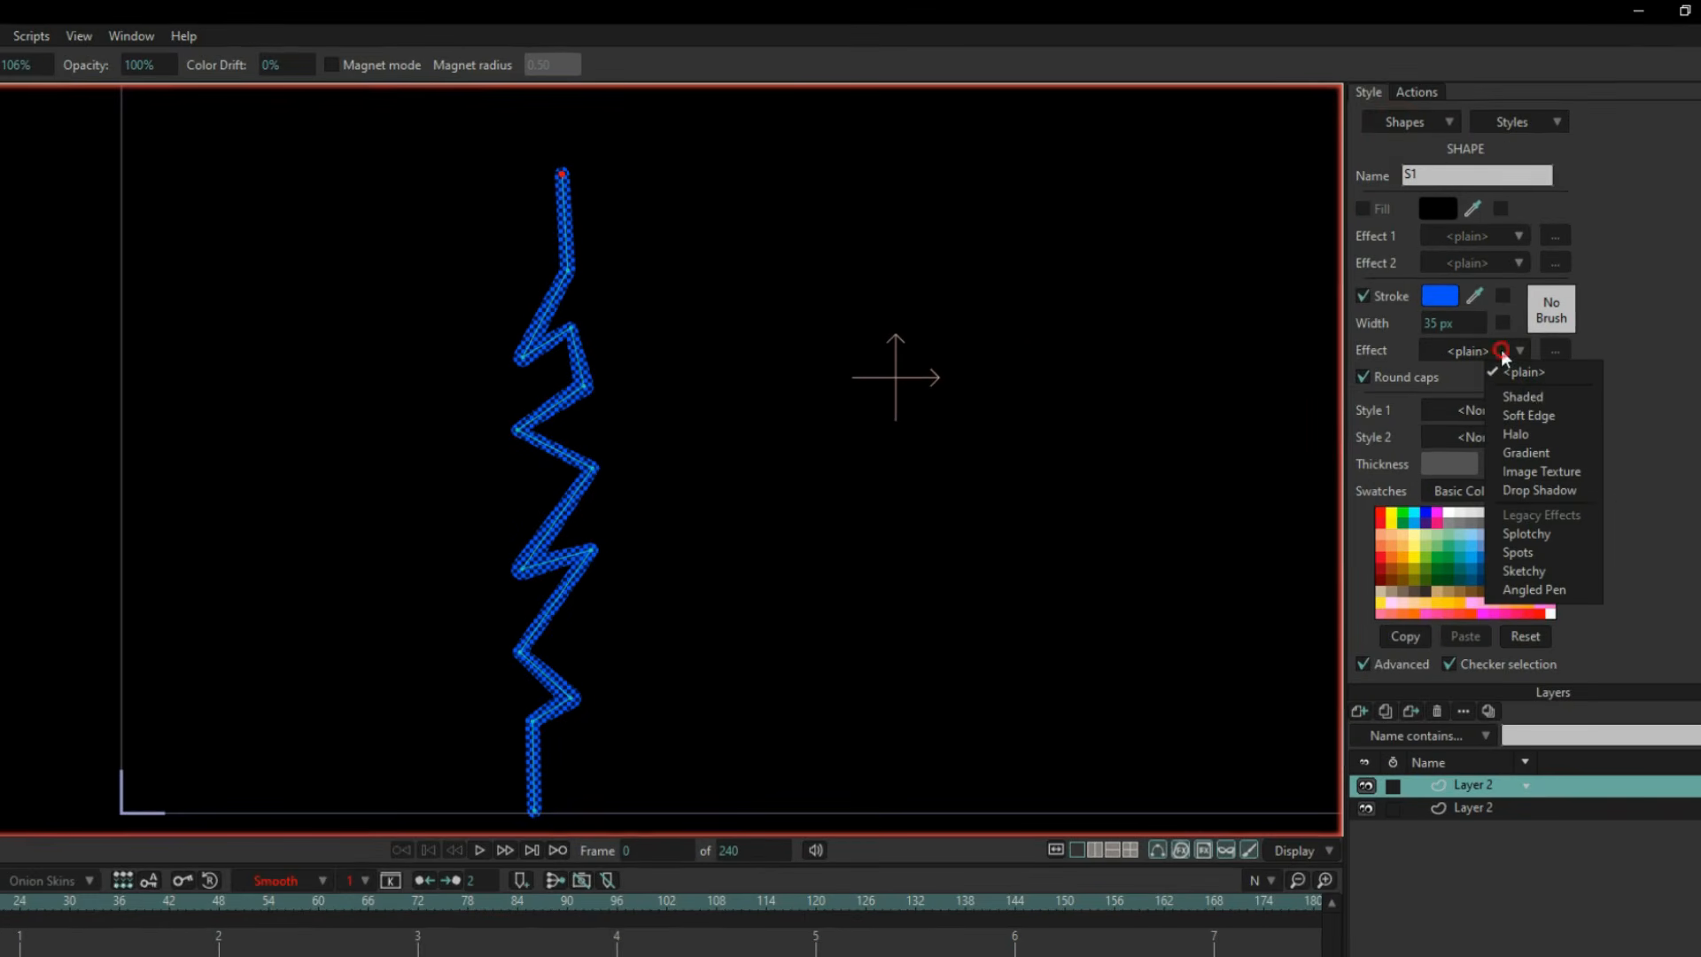
{"action": "left_click", "coordinate": [1519, 417]}
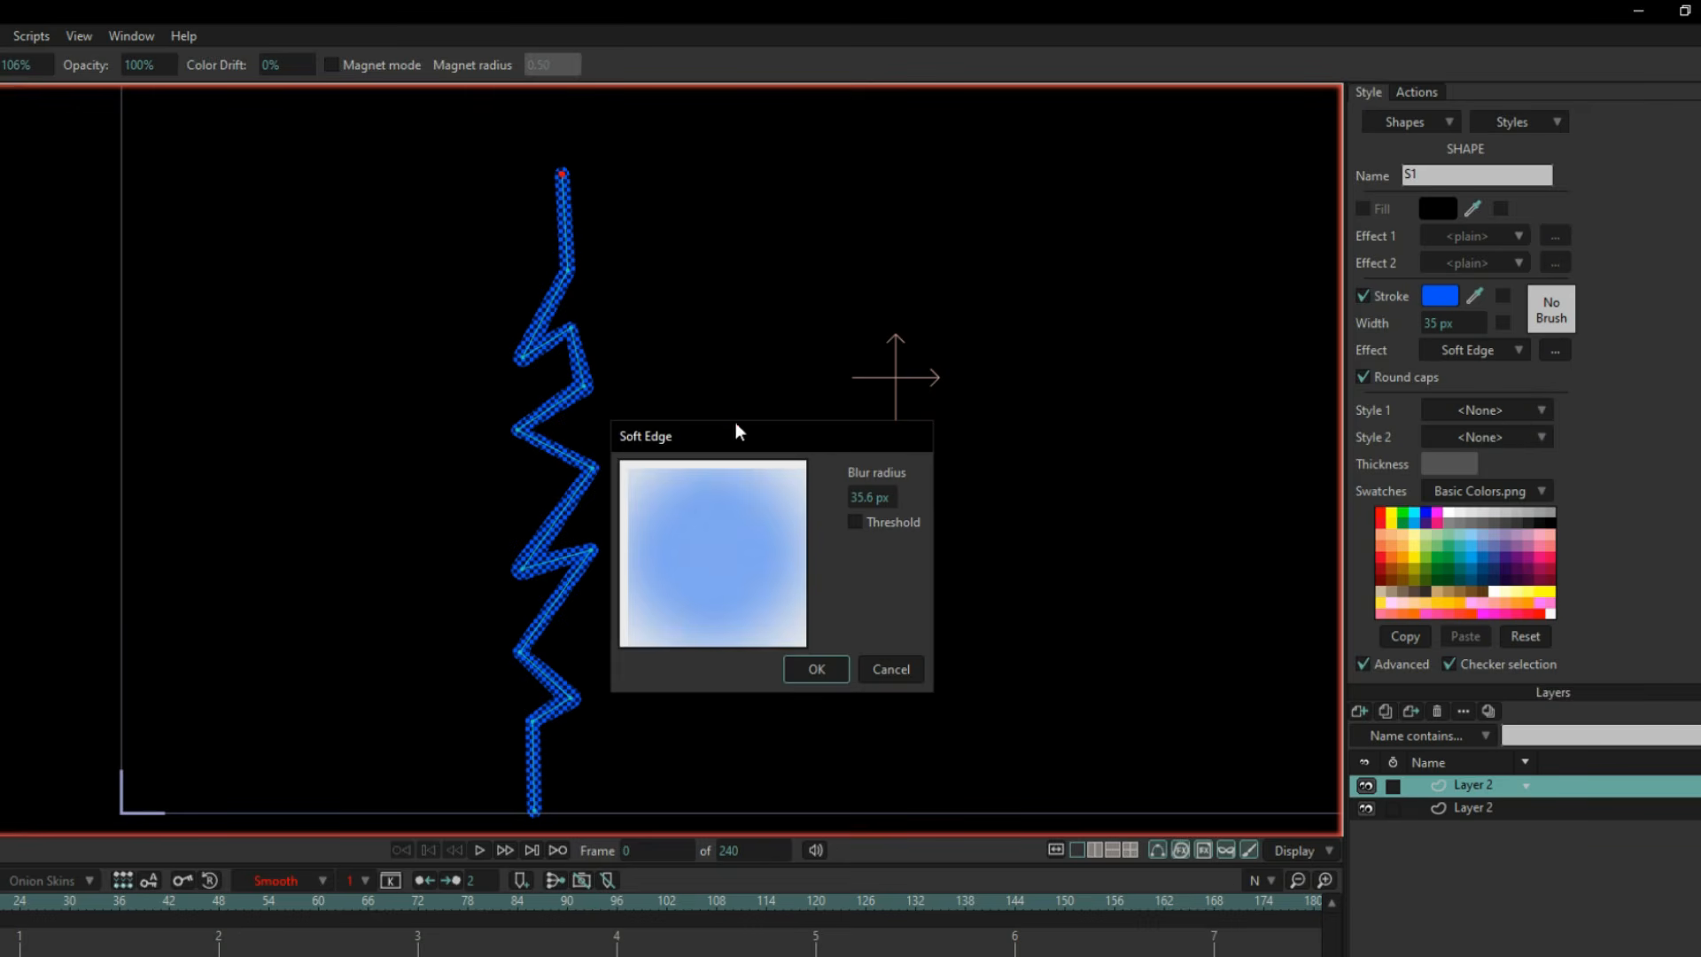
{"action": "left_click_drag", "start_coordinate": [736, 426], "coordinate": [868, 433]}
{"action": "mouse_move", "coordinate": [1002, 507]}
{"action": "left_mouse_down"}
{"action": "mouse_move", "coordinate": [757, 527]}
{"action": "mouse_move", "coordinate": [782, 528]}
{"action": "left_mouse_up"}
{"action": "left_click", "coordinate": [949, 678]}
{"action": "scroll", "coordinate": [529, 389], "scroll_direction": "up", "scroll_amount": 4}
{"action": "scroll", "coordinate": [654, 409], "scroll_direction": "down", "scroll_amount": 5}
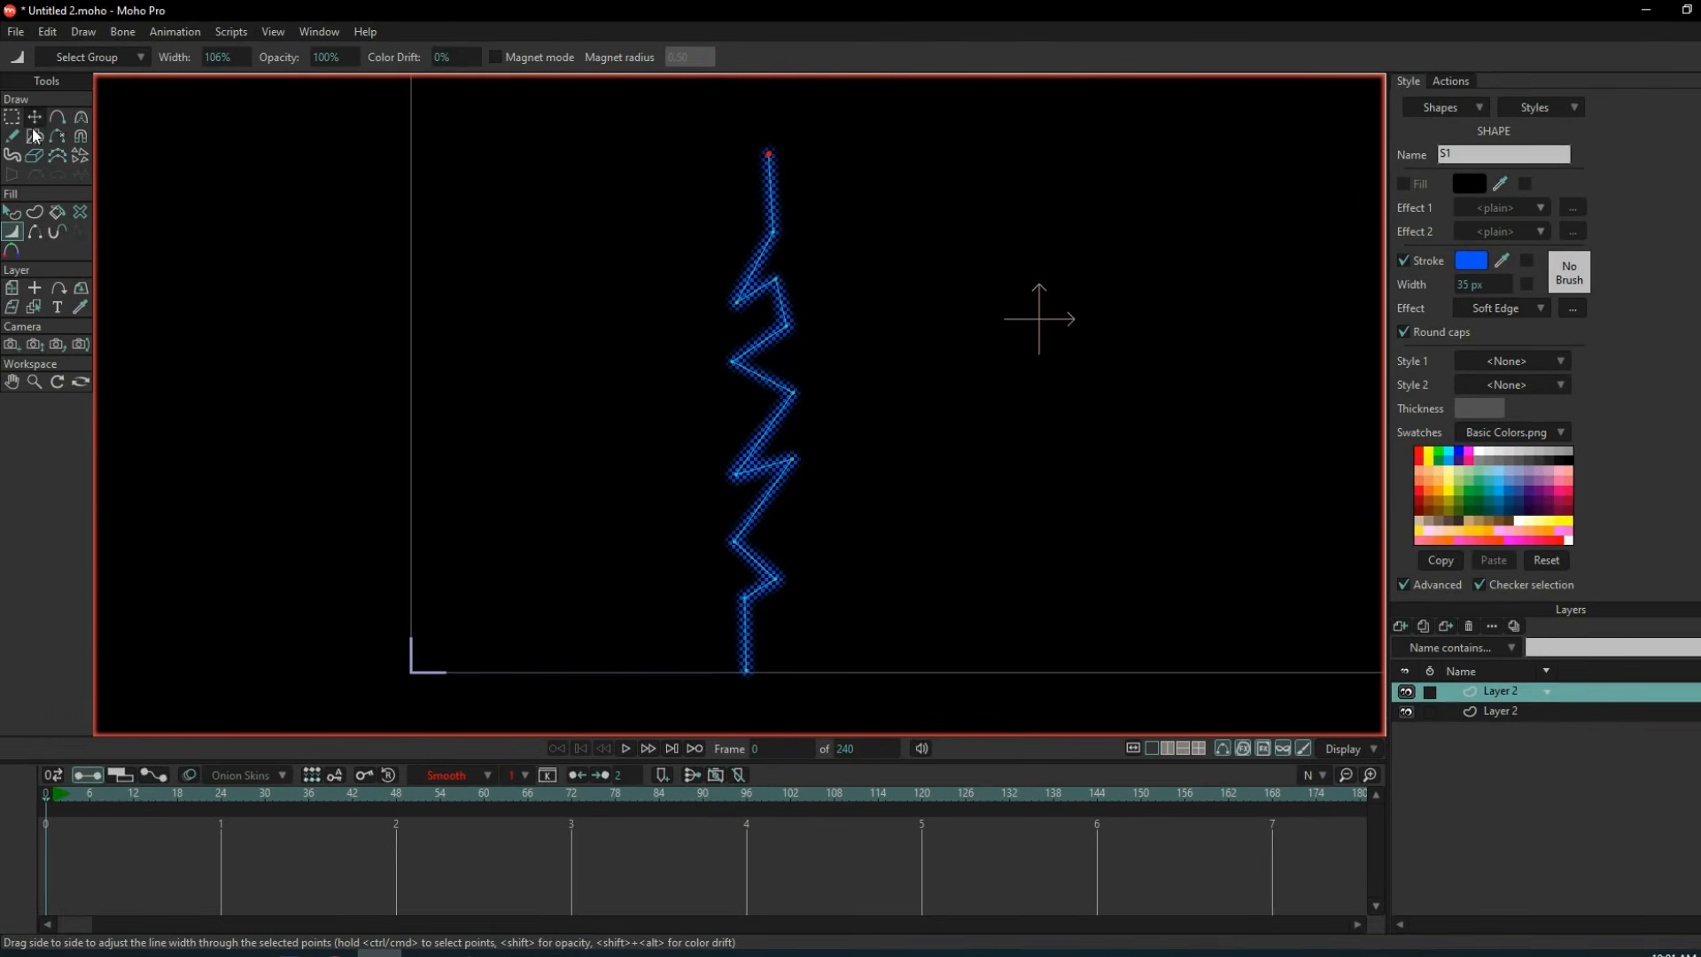
Paste a copy of all the bolt's points, keeping the duplicate exactly on top of the original.
{"action": "left_click", "coordinate": [35, 116]}
{"action": "scroll", "coordinate": [778, 345], "scroll_direction": "up", "scroll_amount": 3}
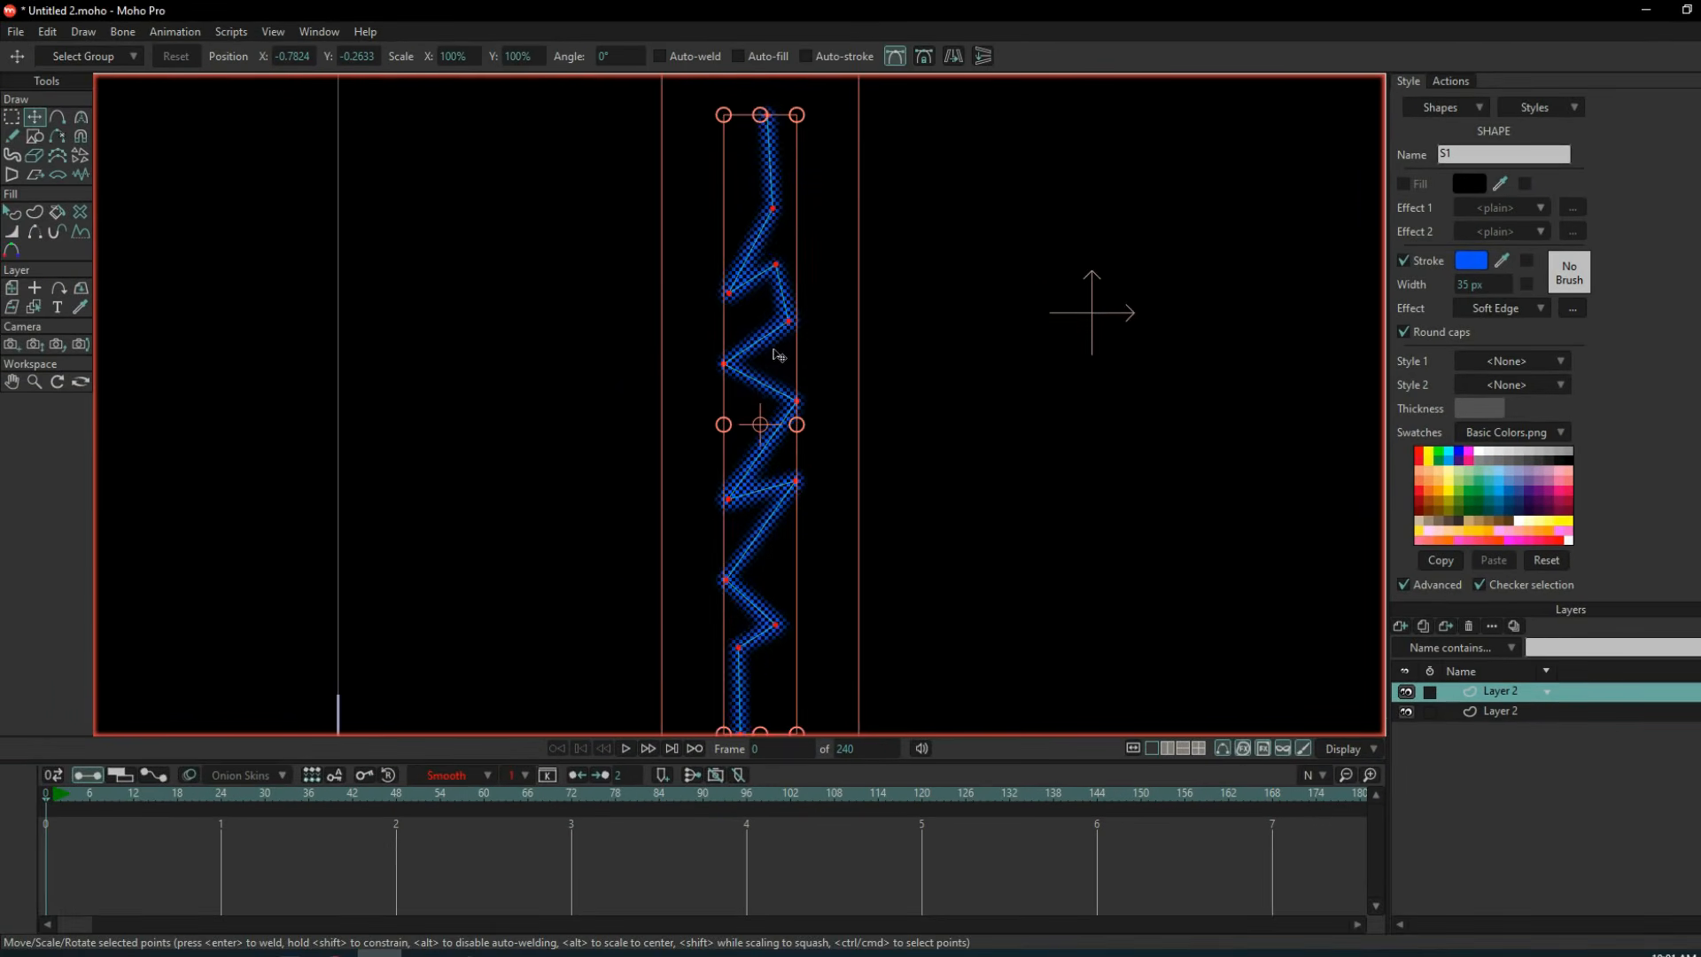
{"action": "scroll", "coordinate": [762, 326], "scroll_direction": "down", "scroll_amount": 1}
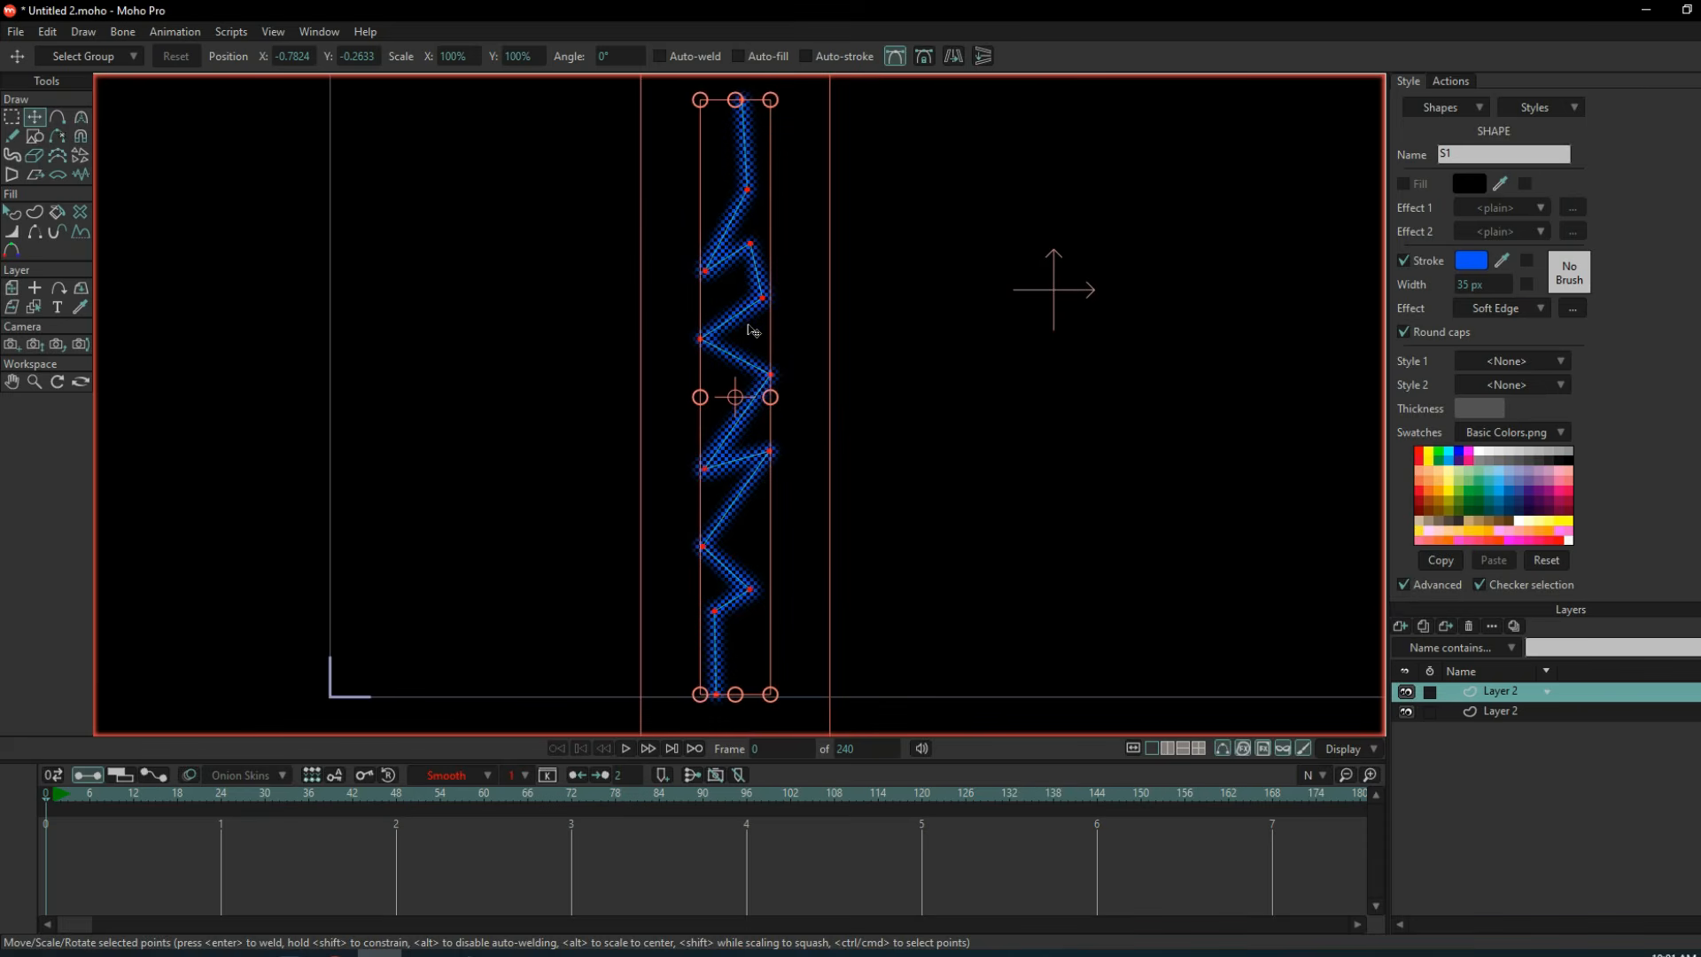
{"action": "key", "text": "ctrl+c"}
{"action": "key", "text": "ctrl+v"}
{"action": "left_click_drag", "start_coordinate": [742, 342], "coordinate": [863, 330]}
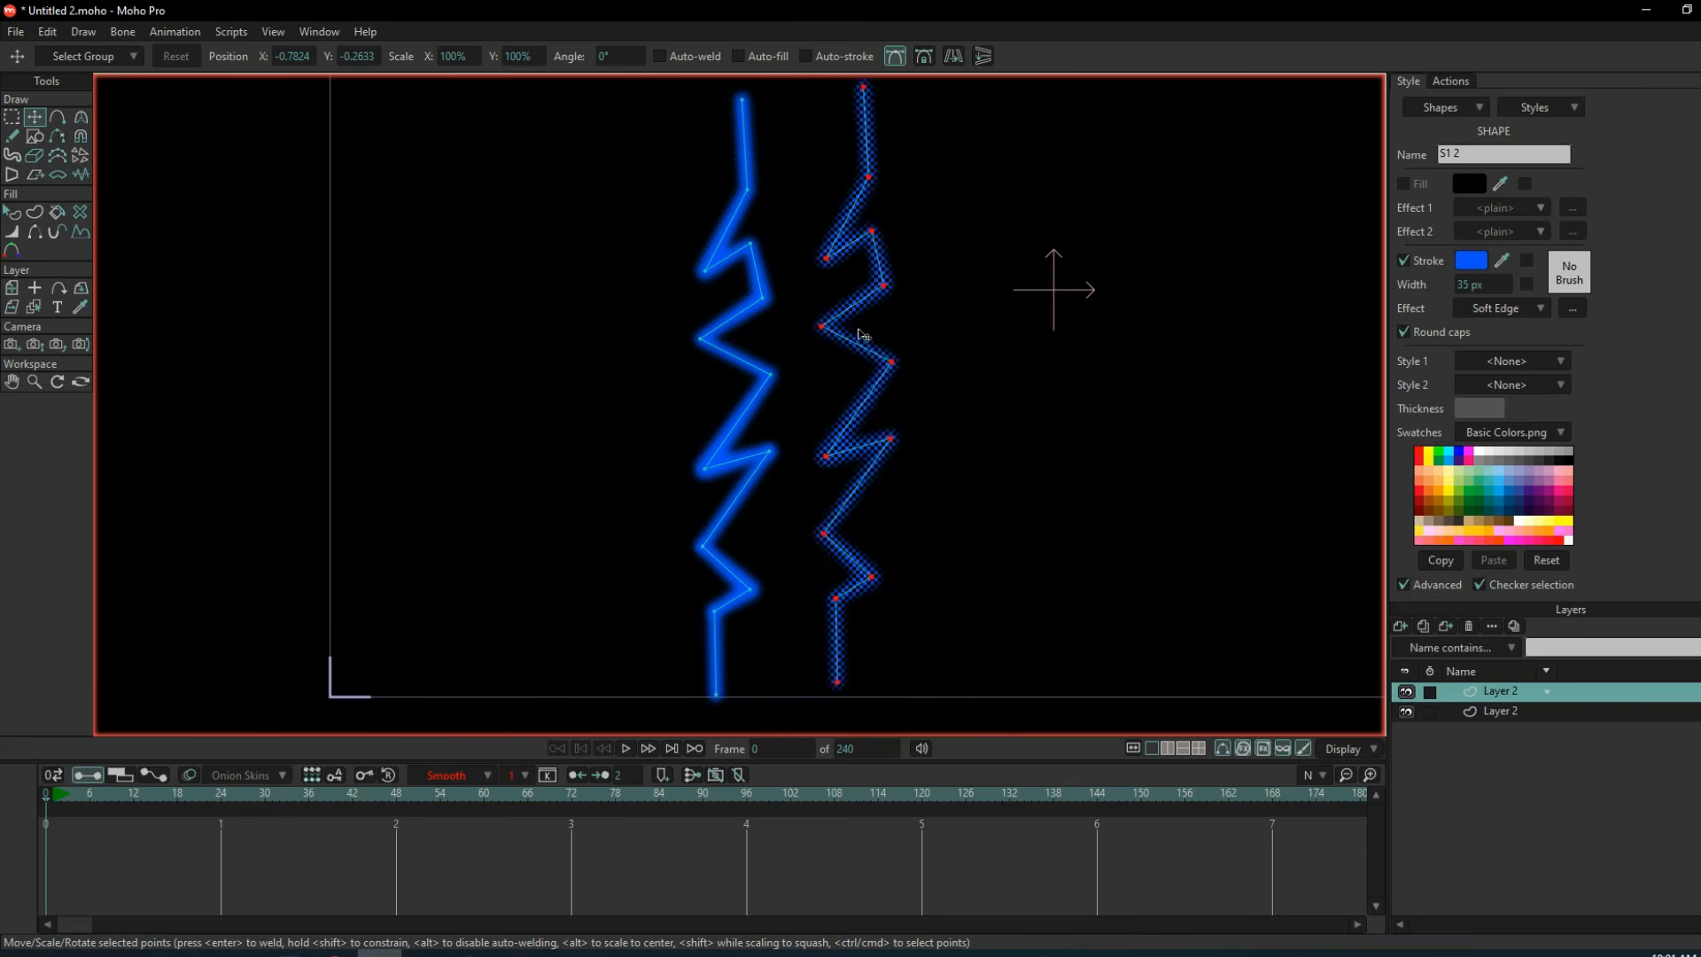
{"action": "key", "text": "ctrl+z"}
Change the duplicated bolt's stroke colour to a lighter blue.
{"action": "left_click", "coordinate": [1477, 264]}
{"action": "mouse_move", "coordinate": [1237, 323]}
{"action": "left_mouse_down"}
{"action": "mouse_move", "coordinate": [1202, 319]}
{"action": "mouse_move", "coordinate": [1252, 302]}
{"action": "left_mouse_up"}
{"action": "left_click", "coordinate": [1329, 405]}
{"action": "left_click", "coordinate": [1355, 592]}
Narrow the light blue copy across all its points to about 80% line width, hiding shape effects while adjusting.
{"action": "left_click", "coordinate": [14, 248]}
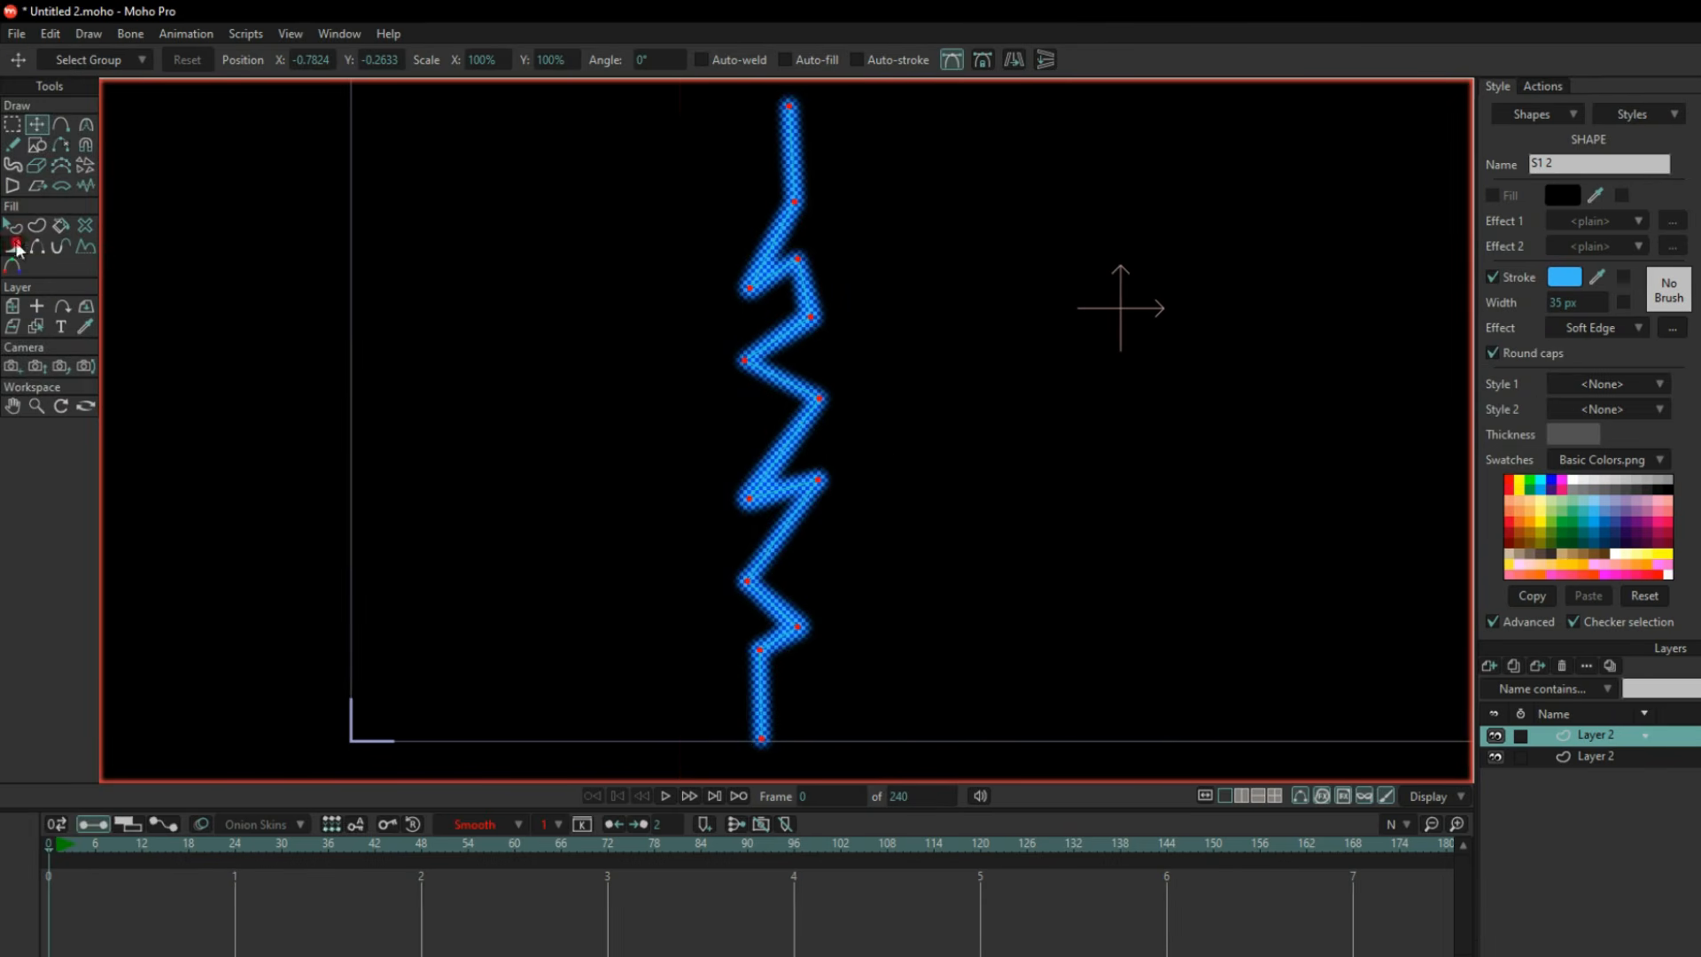
{"action": "left_click", "coordinate": [1214, 795]}
{"action": "scroll", "coordinate": [700, 420], "scroll_direction": "up", "scroll_amount": 5}
{"action": "left_click_drag", "start_coordinate": [939, 419], "coordinate": [931, 429]}
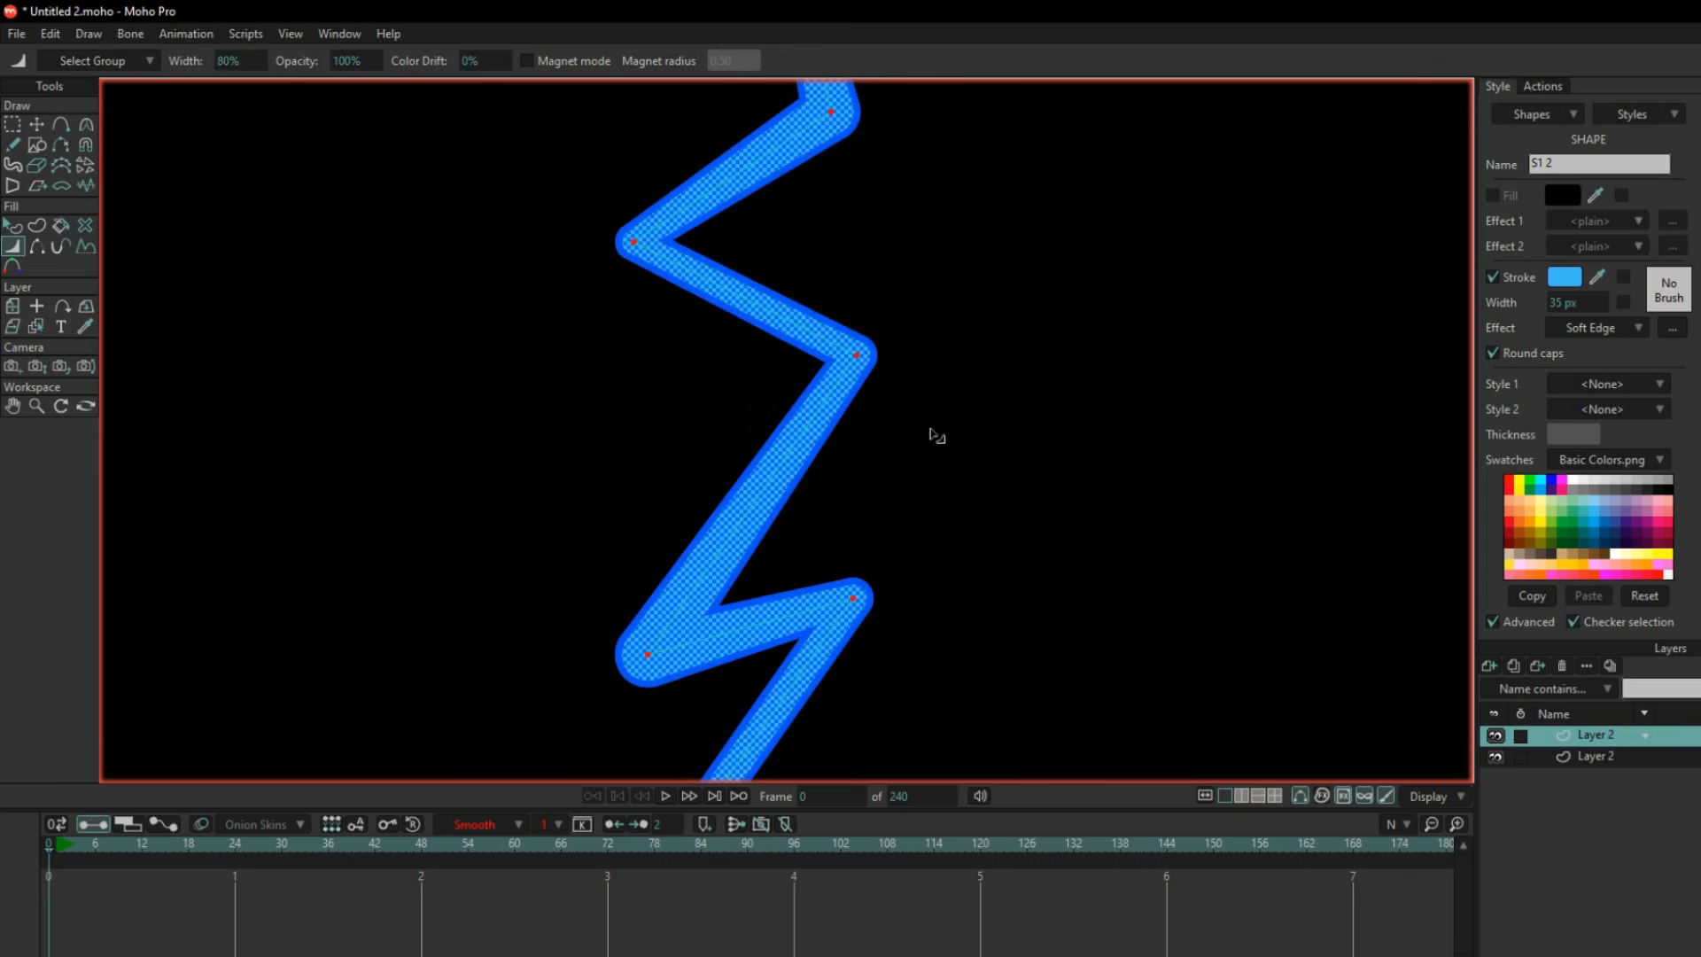
{"action": "scroll", "coordinate": [904, 471], "scroll_direction": "down", "scroll_amount": 2}
{"action": "left_click", "coordinate": [1322, 796]}
Duplicate the bolt once more in place and set the stroke effect of shape S1 2 2 to plain.
{"action": "left_click", "coordinate": [14, 226]}
{"action": "left_click", "coordinate": [36, 124]}
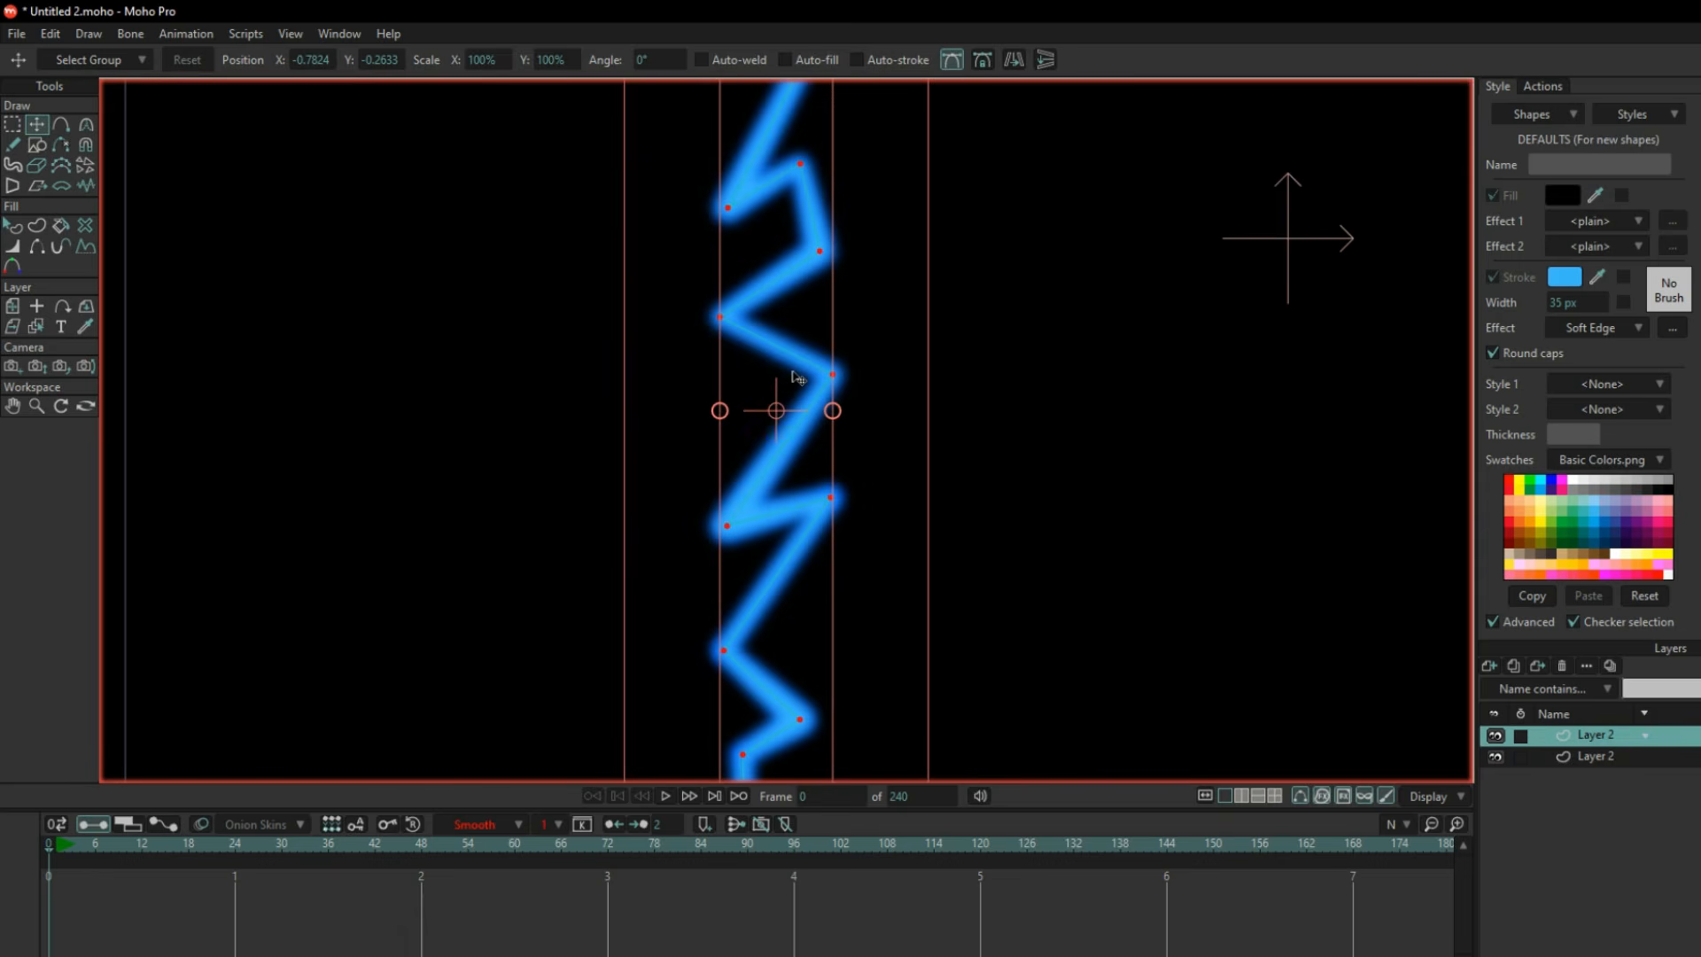
{"action": "scroll", "coordinate": [778, 379], "scroll_direction": "up", "scroll_amount": 2}
{"action": "left_click", "coordinate": [1529, 120]}
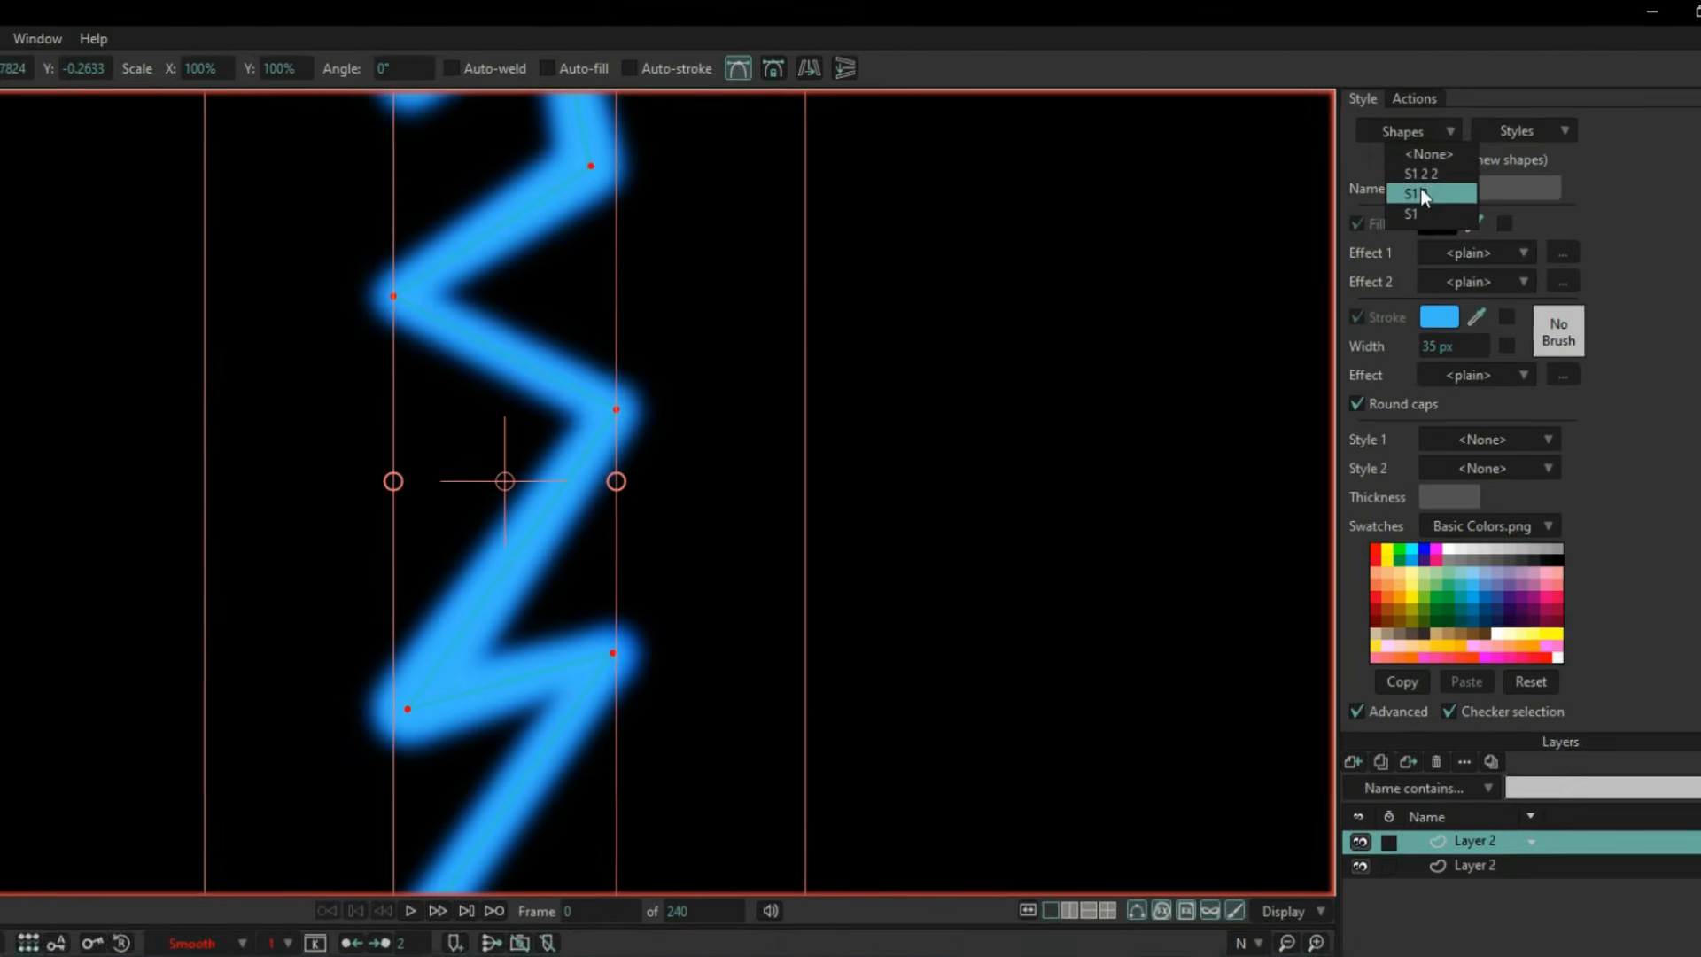
{"action": "left_click", "coordinate": [1421, 192]}
{"action": "left_click", "coordinate": [1475, 377]}
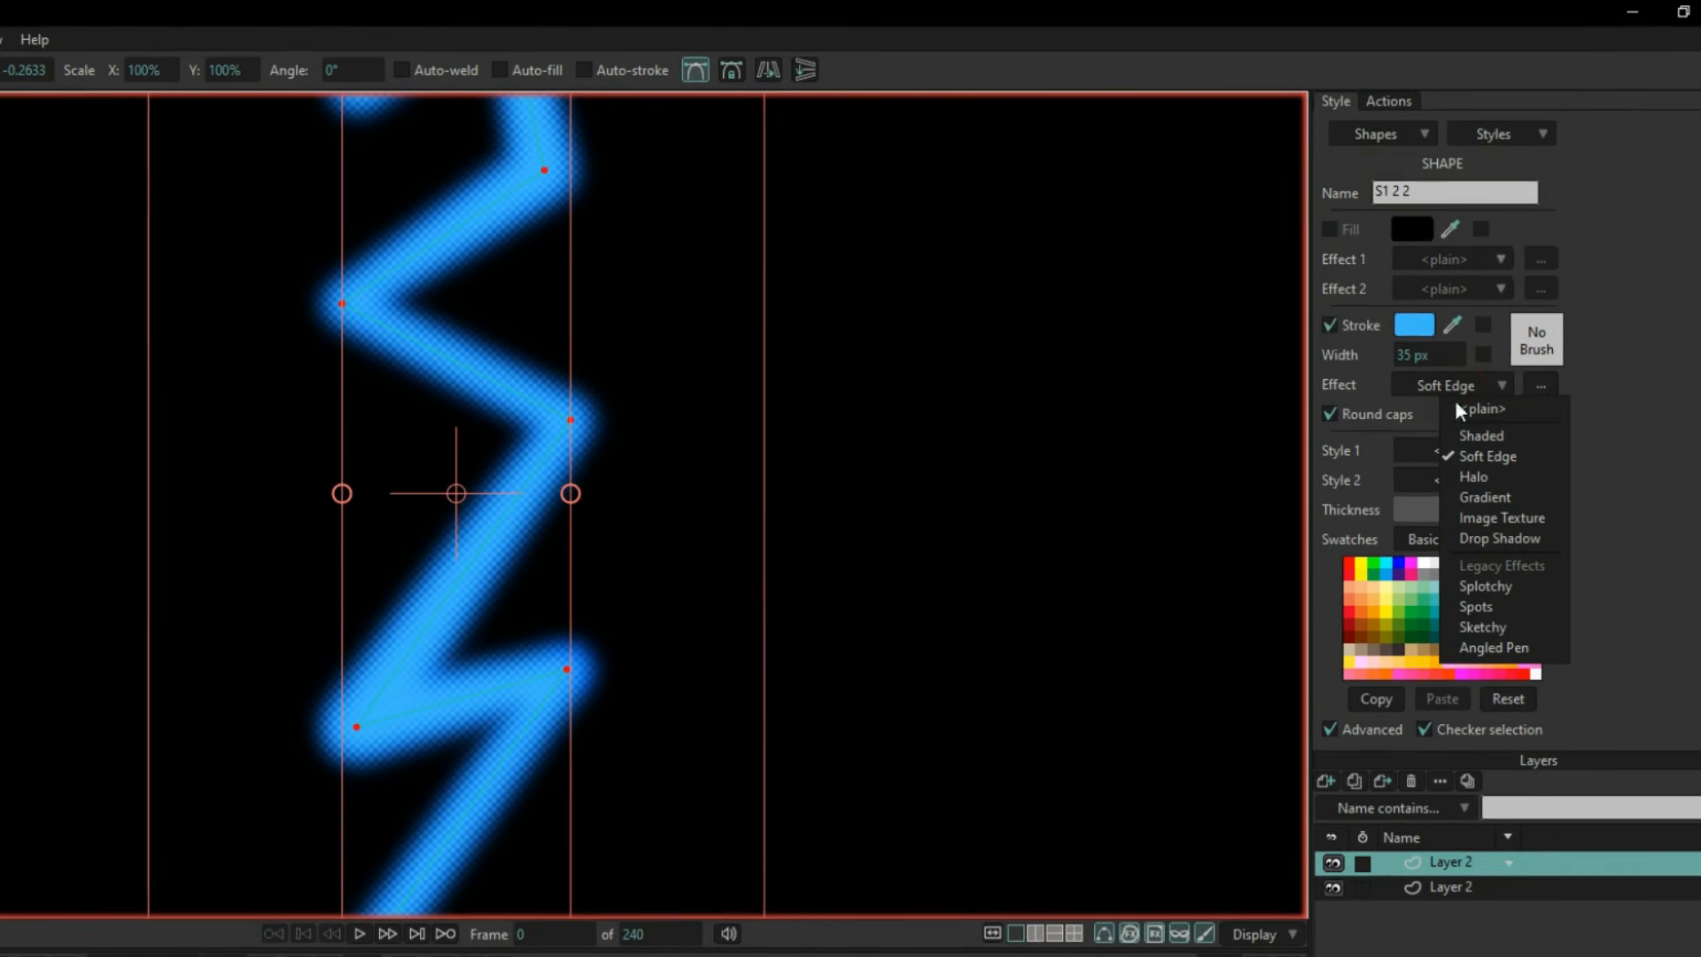
{"action": "left_click", "coordinate": [1483, 409]}
Set the plain bolt copy's stroke colour to the pale blue D6ECF8.
{"action": "left_click", "coordinate": [1417, 325]}
{"action": "left_click_drag", "start_coordinate": [1092, 432], "coordinate": [962, 391]}
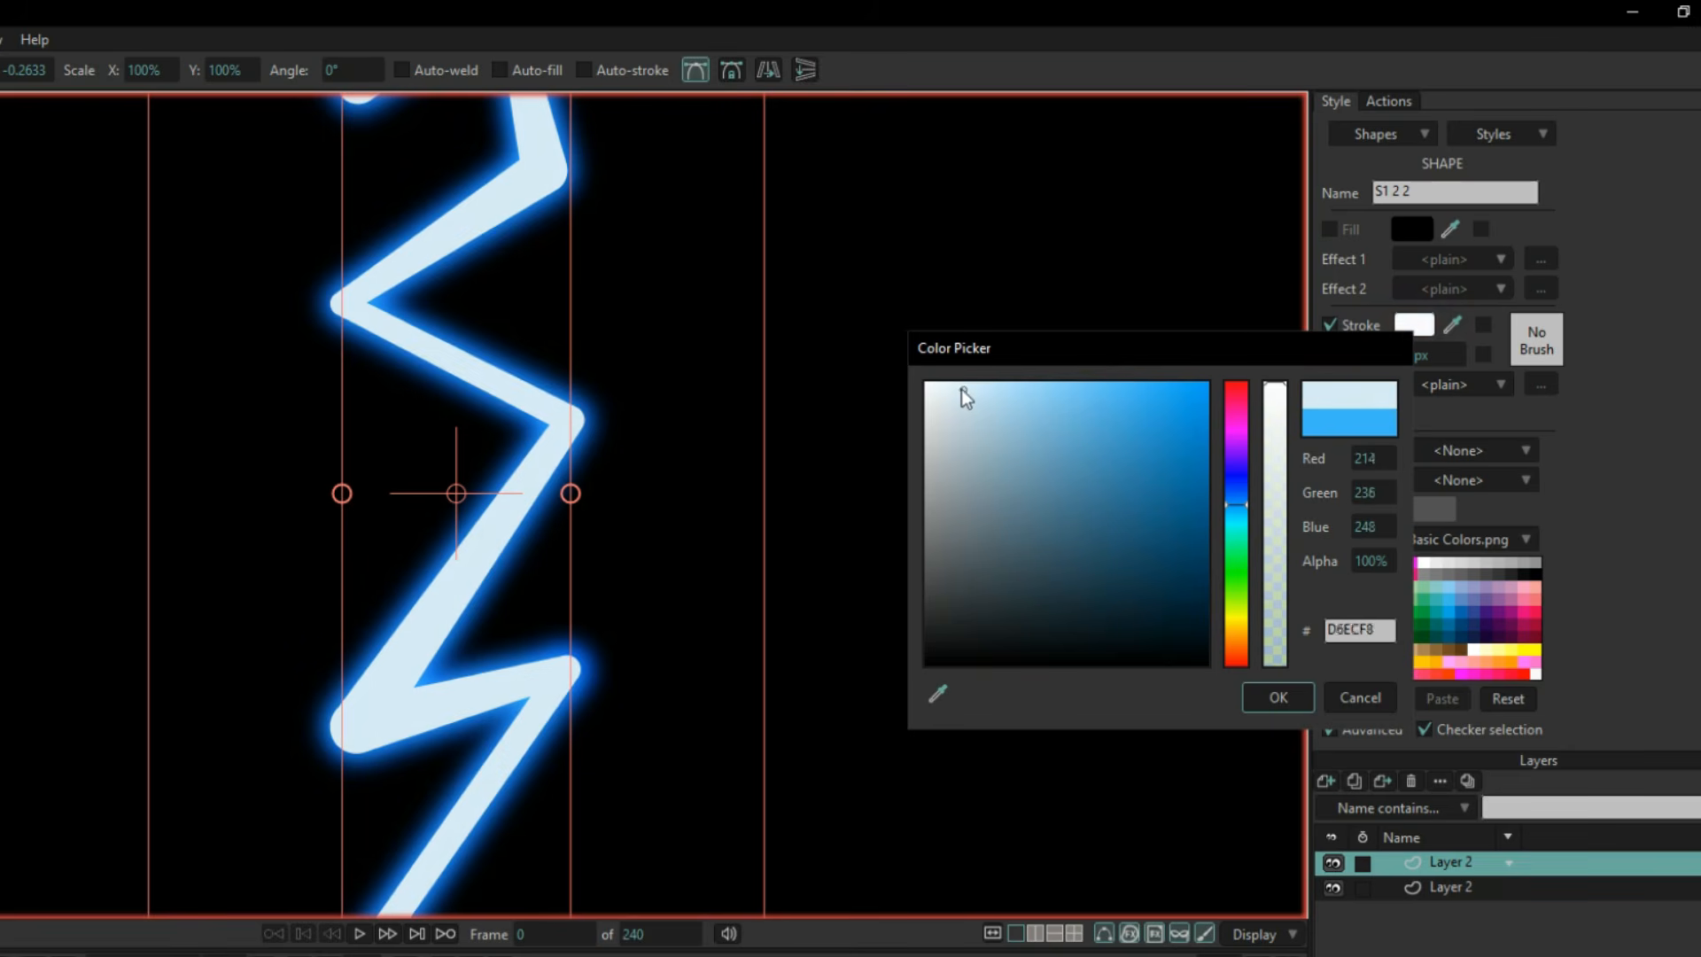
{"action": "left_click", "coordinate": [1293, 691]}
Narrow the pale core bolt across all its points to about 42% line width so it sits inside the glow.
{"action": "scroll", "coordinate": [443, 480], "scroll_direction": "down", "scroll_amount": 2}
{"action": "scroll", "coordinate": [447, 532], "scroll_direction": "up", "scroll_amount": 3}
{"action": "key", "text": "w"}
{"action": "left_click_drag", "start_coordinate": [654, 546], "coordinate": [636, 554]}
{"action": "scroll", "coordinate": [840, 800], "scroll_direction": "down", "scroll_amount": 3}
{"action": "left_click_drag", "start_coordinate": [873, 802], "coordinate": [891, 479]}
{"action": "left_click_drag", "start_coordinate": [957, 428], "coordinate": [932, 604]}
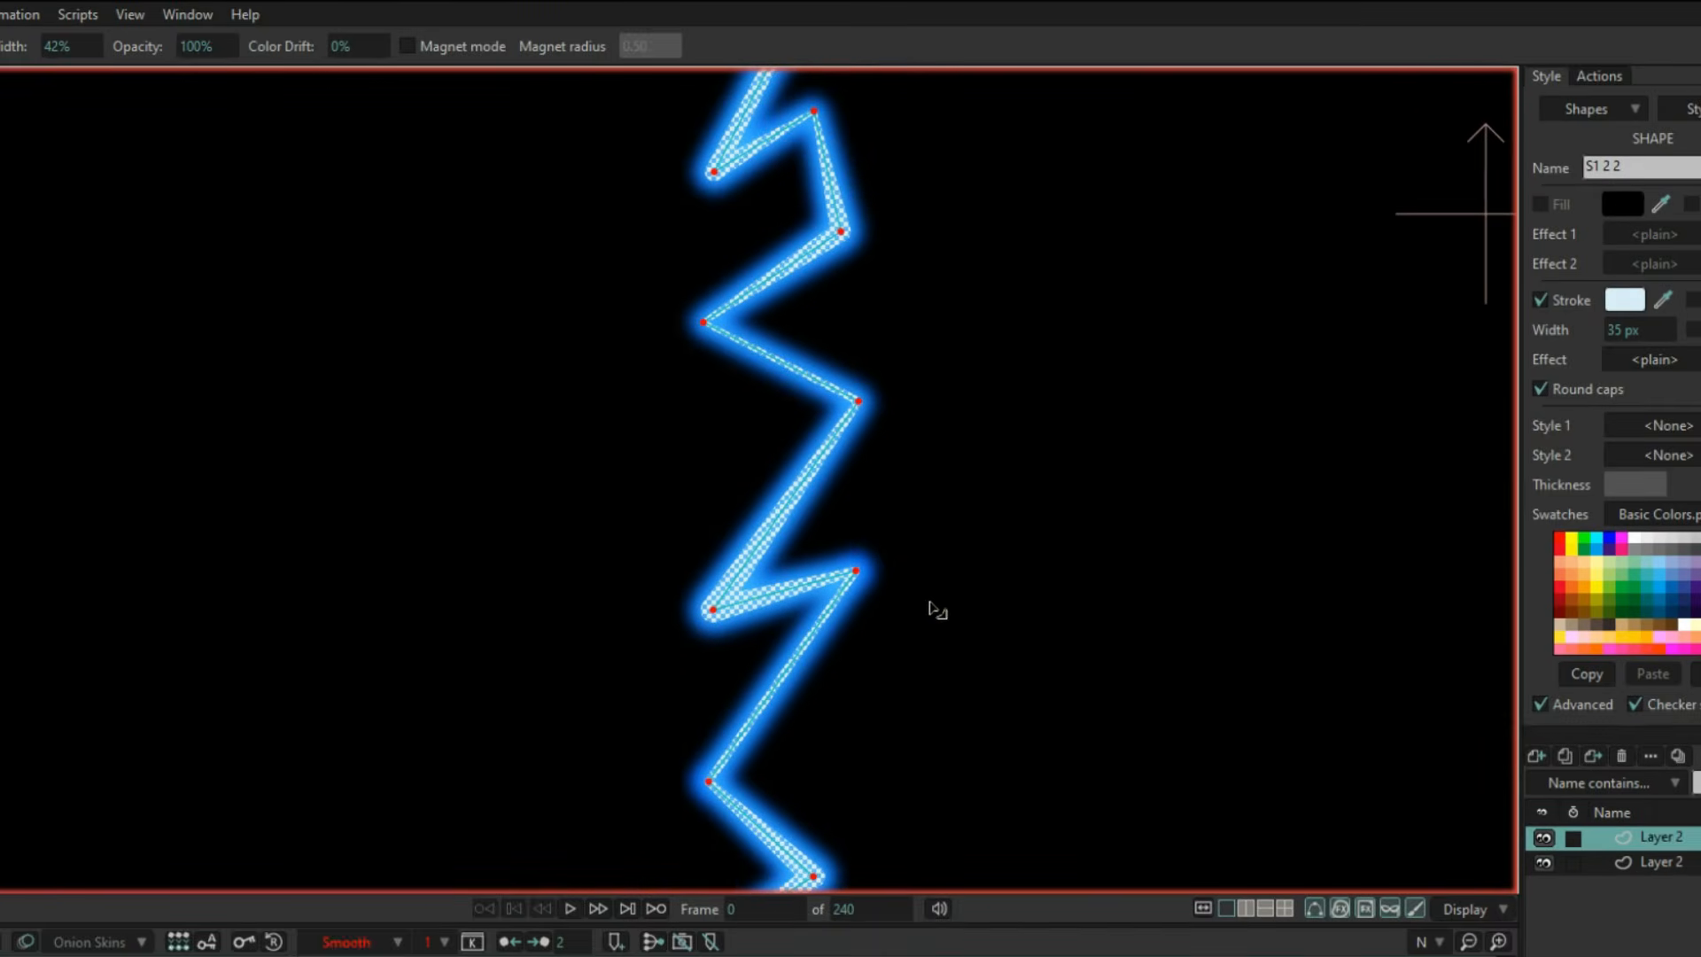
{"action": "left_click", "coordinate": [1633, 858]}
{"action": "scroll", "coordinate": [922, 582], "scroll_direction": "down", "scroll_amount": 3}
{"action": "scroll", "coordinate": [752, 635], "scroll_direction": "up", "scroll_amount": 3}
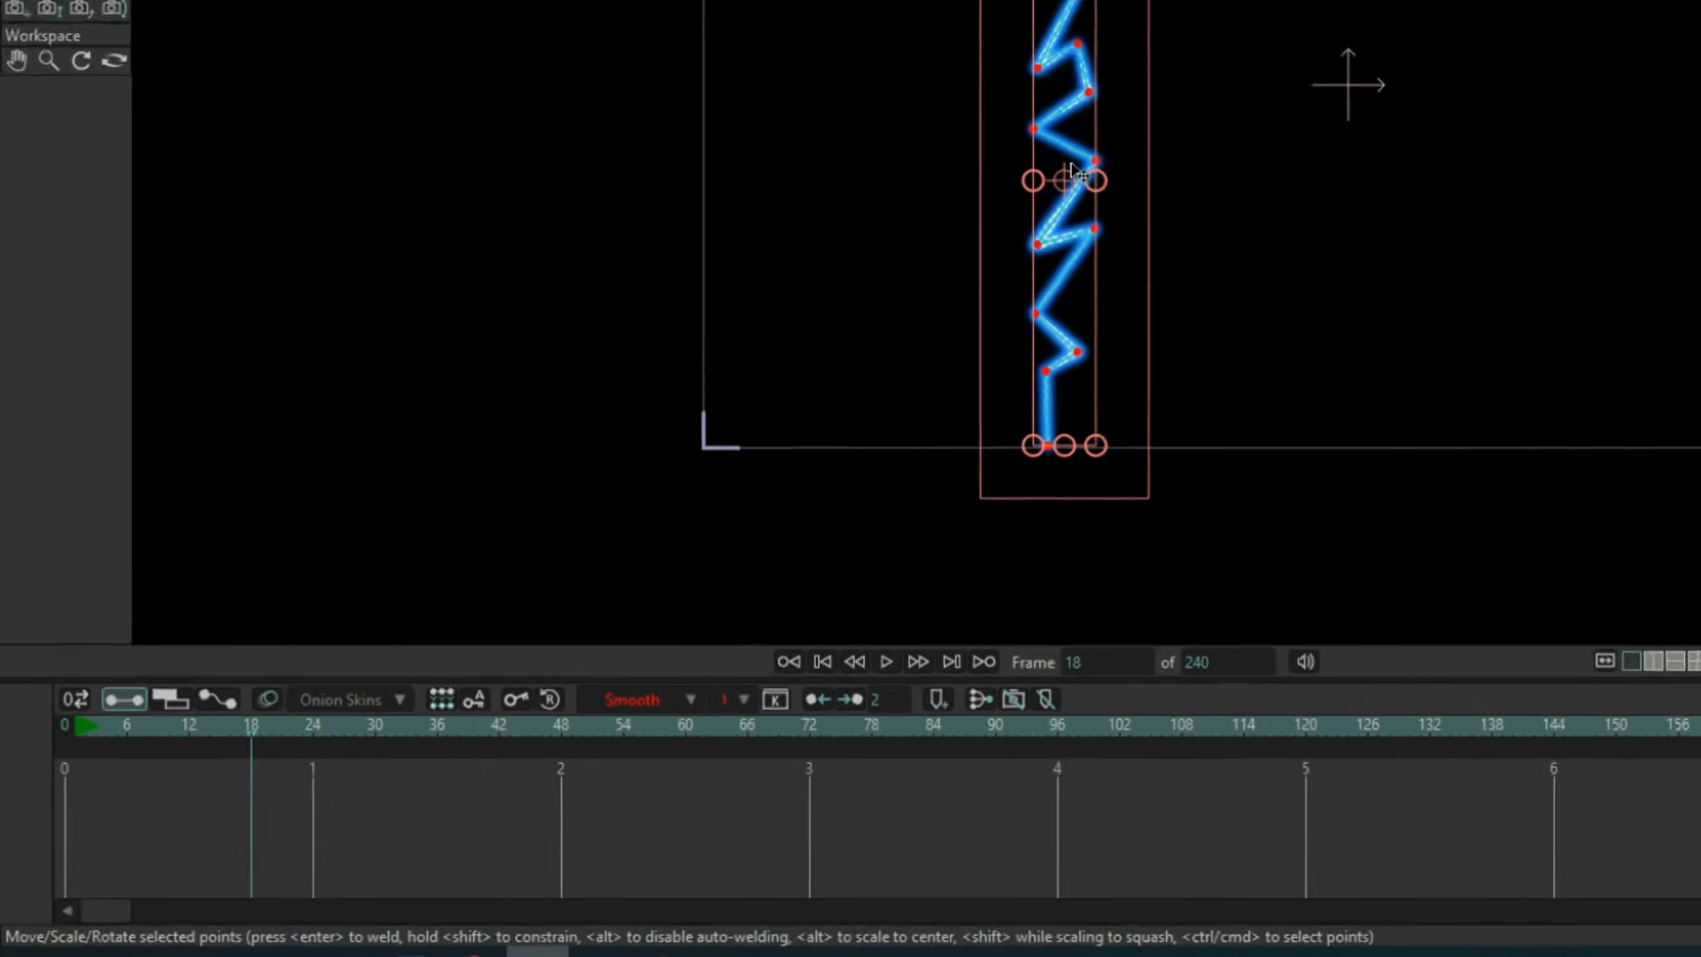
At frame 18, reduce the bolt's stroke exposure end to 0% with the Stroke Exposure tool.
{"action": "scroll", "coordinate": [749, 434], "scroll_direction": "up", "scroll_amount": 2}
{"action": "left_click_drag", "start_coordinate": [1126, 217], "coordinate": [1086, 205]}
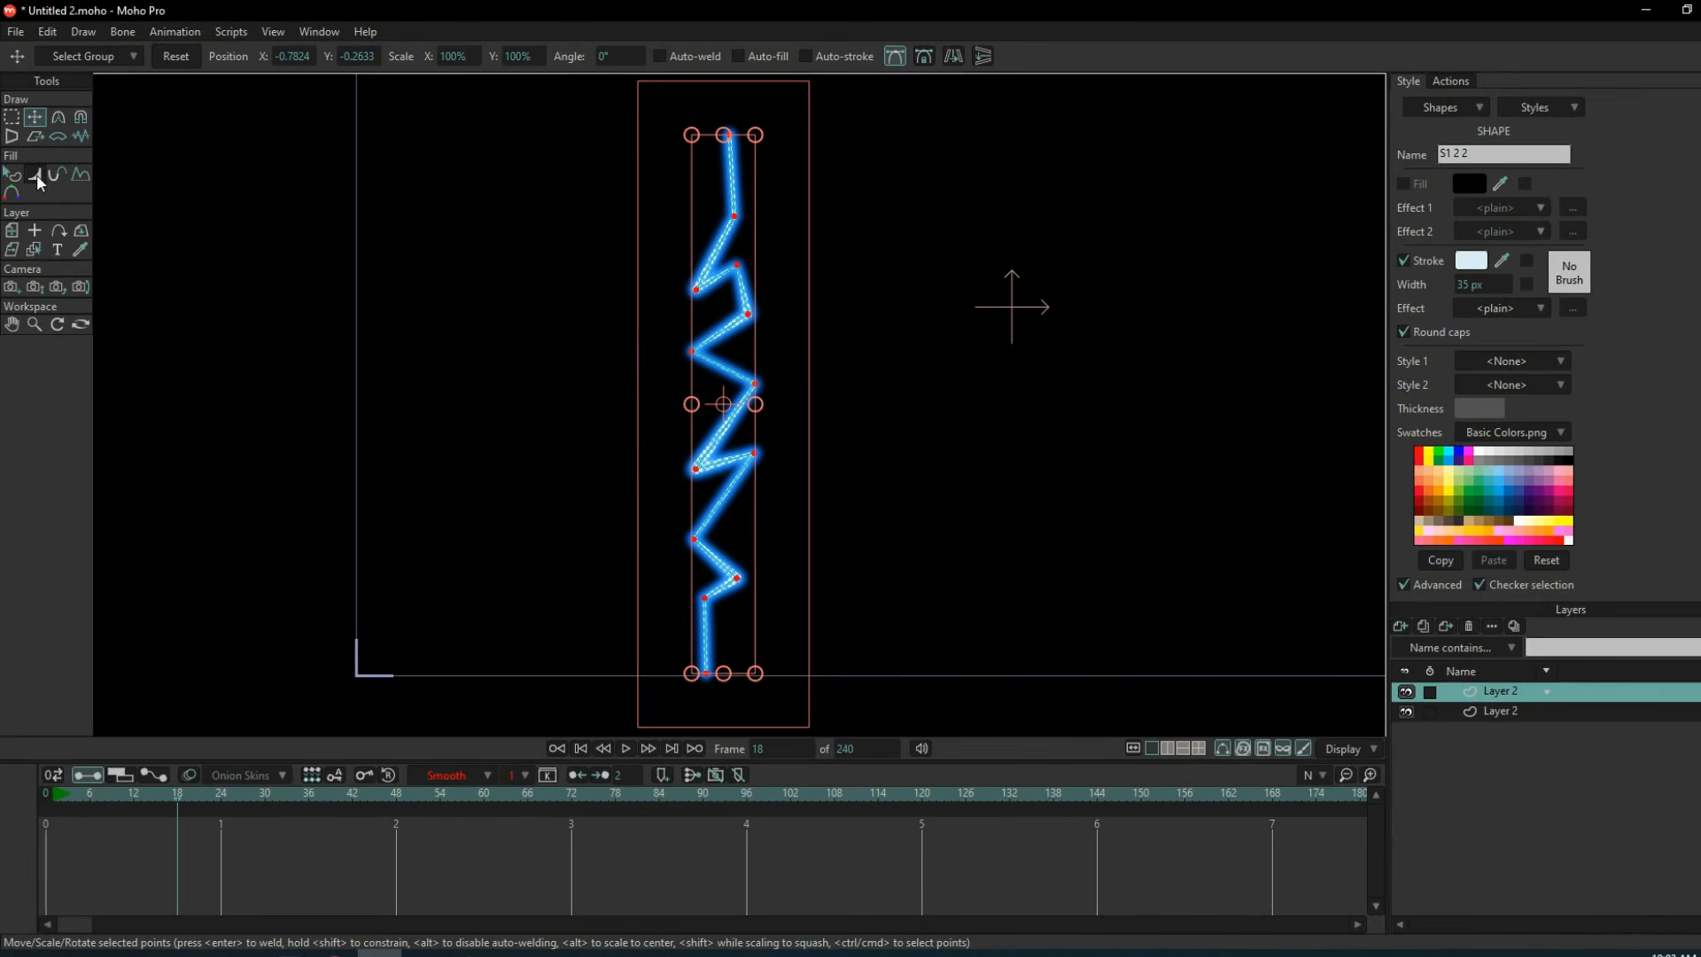
{"action": "left_click", "coordinate": [56, 180]}
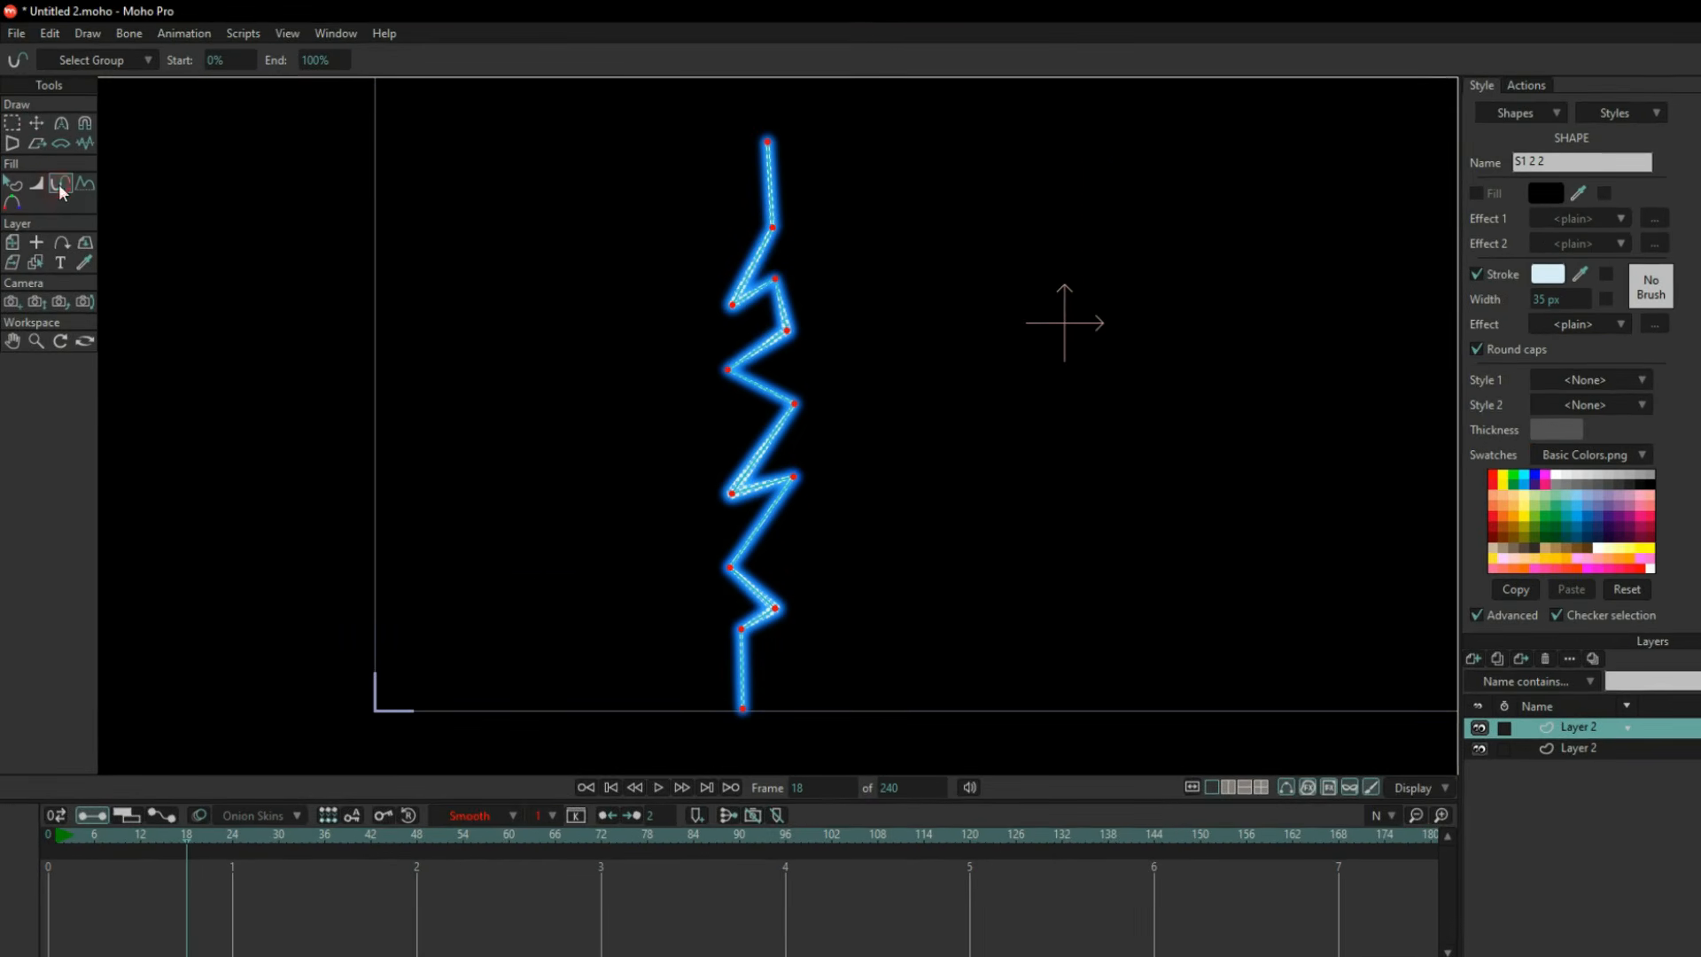
{"action": "mouse_move", "coordinate": [910, 599]}
{"action": "left_mouse_down"}
{"action": "mouse_move", "coordinate": [448, 638]}
{"action": "mouse_move", "coordinate": [255, 815]}
{"action": "left_mouse_up"}
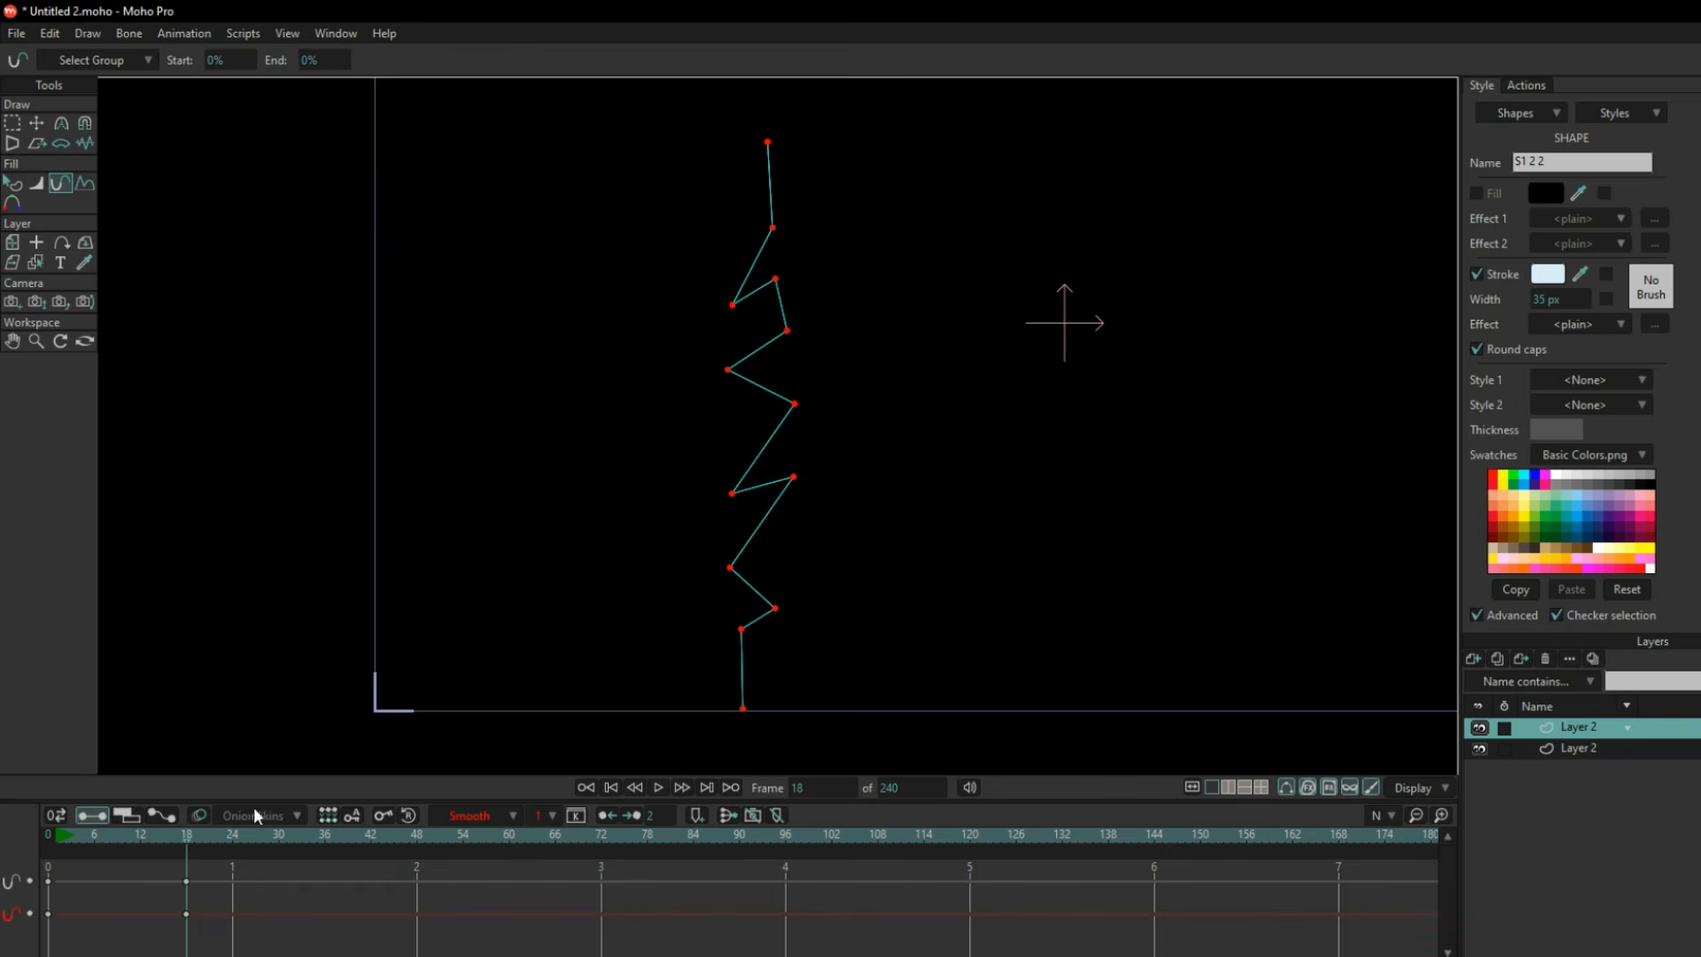
Copy the stroke exposure keyframes from frame 18 and paste them at frame 1.
{"action": "left_click_drag", "start_coordinate": [186, 918], "coordinate": [186, 920]}
{"action": "key", "text": "ctrl+c"}
{"action": "left_click", "coordinate": [44, 839]}
{"action": "left_click", "coordinate": [58, 839]}
{"action": "key", "text": "ctrl+v"}
Keyframe the stroke exposure to extend the bolt at frame 20, hold it at 100% at frame 23 and retract it at frame 25.
{"action": "left_click_drag", "start_coordinate": [58, 840], "coordinate": [202, 851]}
{"action": "left_click_drag", "start_coordinate": [1028, 557], "coordinate": [1173, 542]}
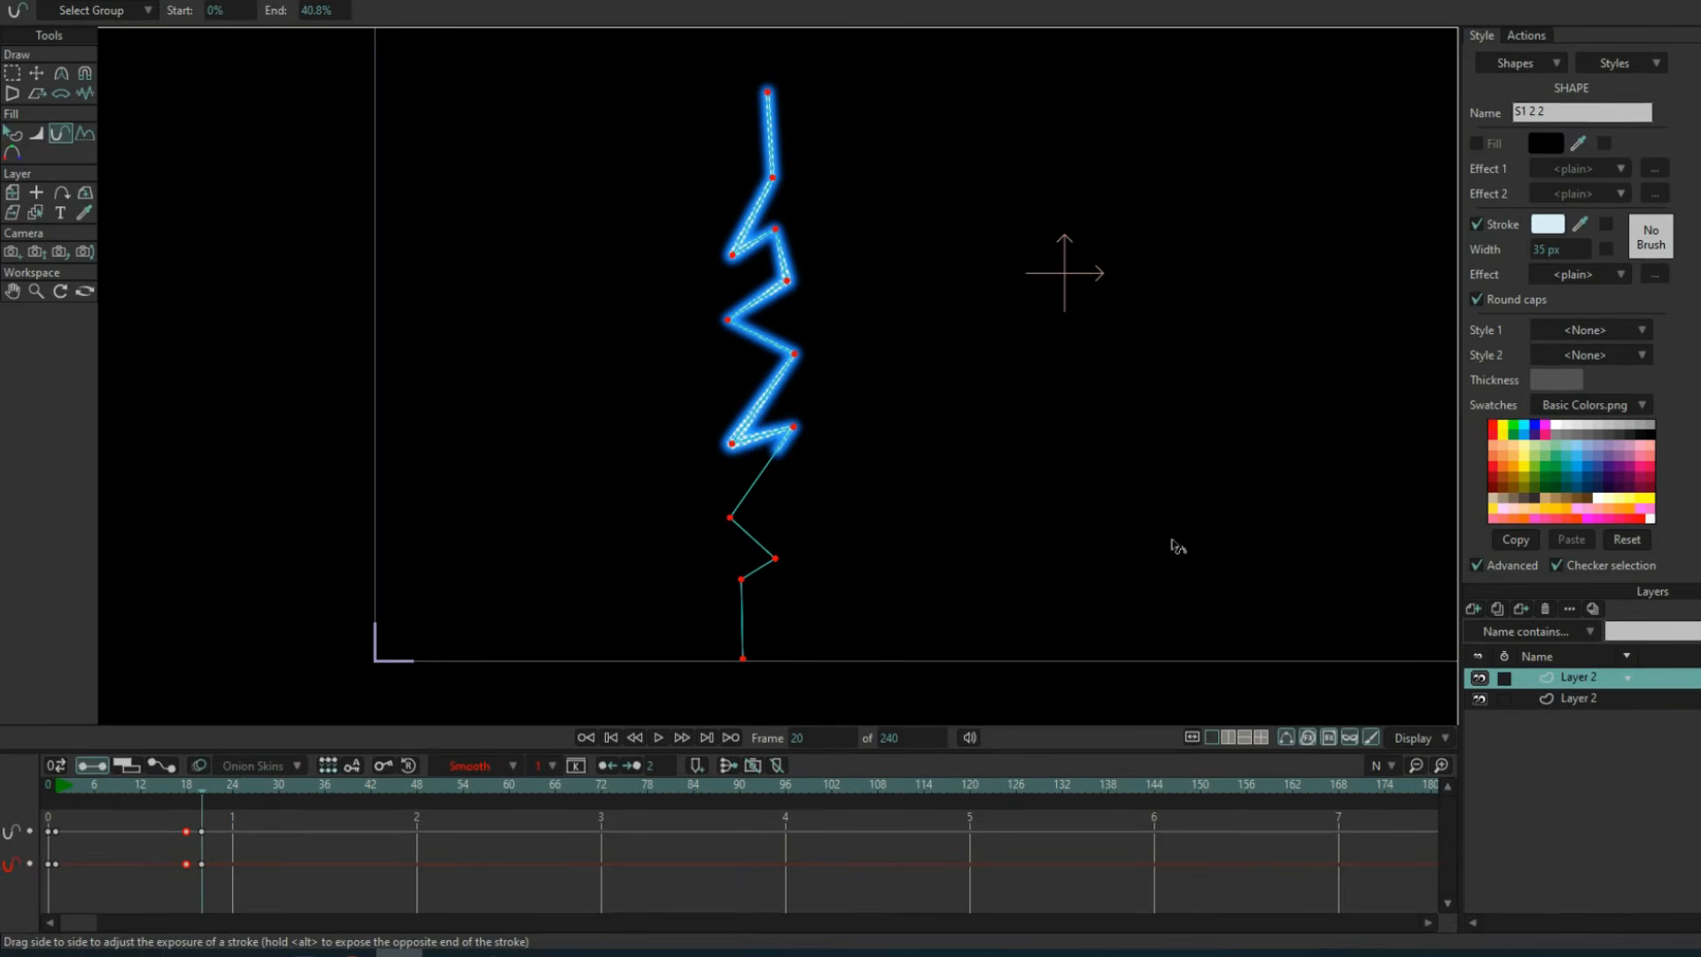
{"action": "left_click_drag", "start_coordinate": [197, 798], "coordinate": [202, 798]}
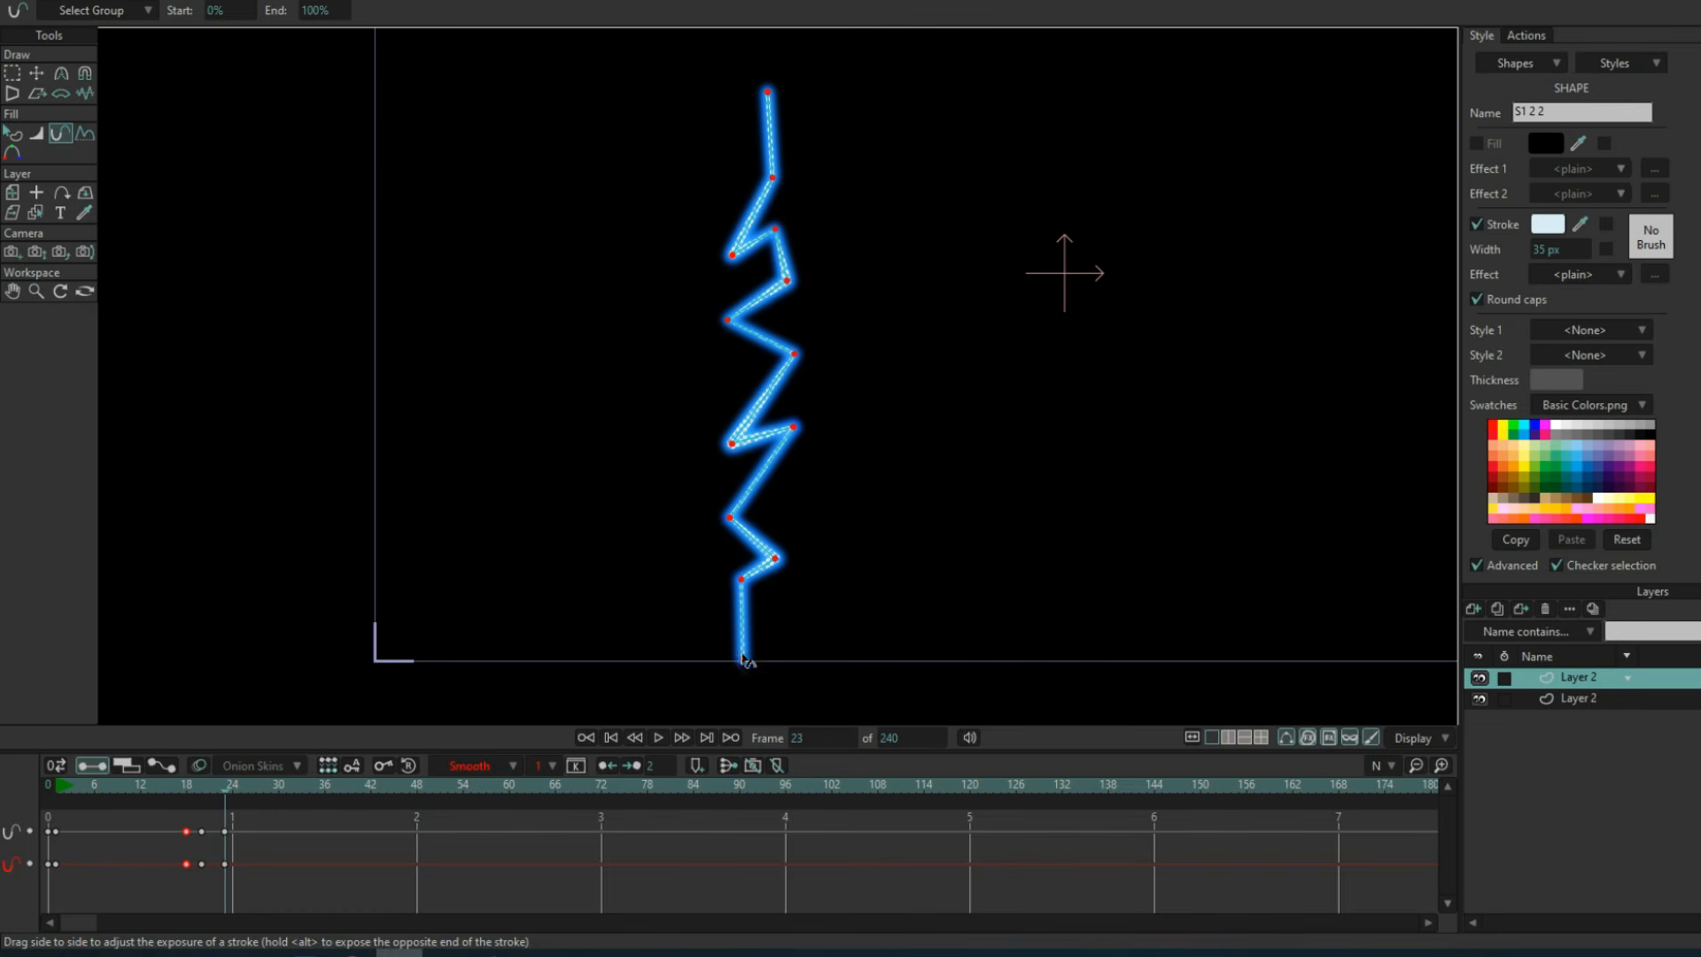
{"action": "left_click_drag", "start_coordinate": [1090, 575], "coordinate": [225, 570]}
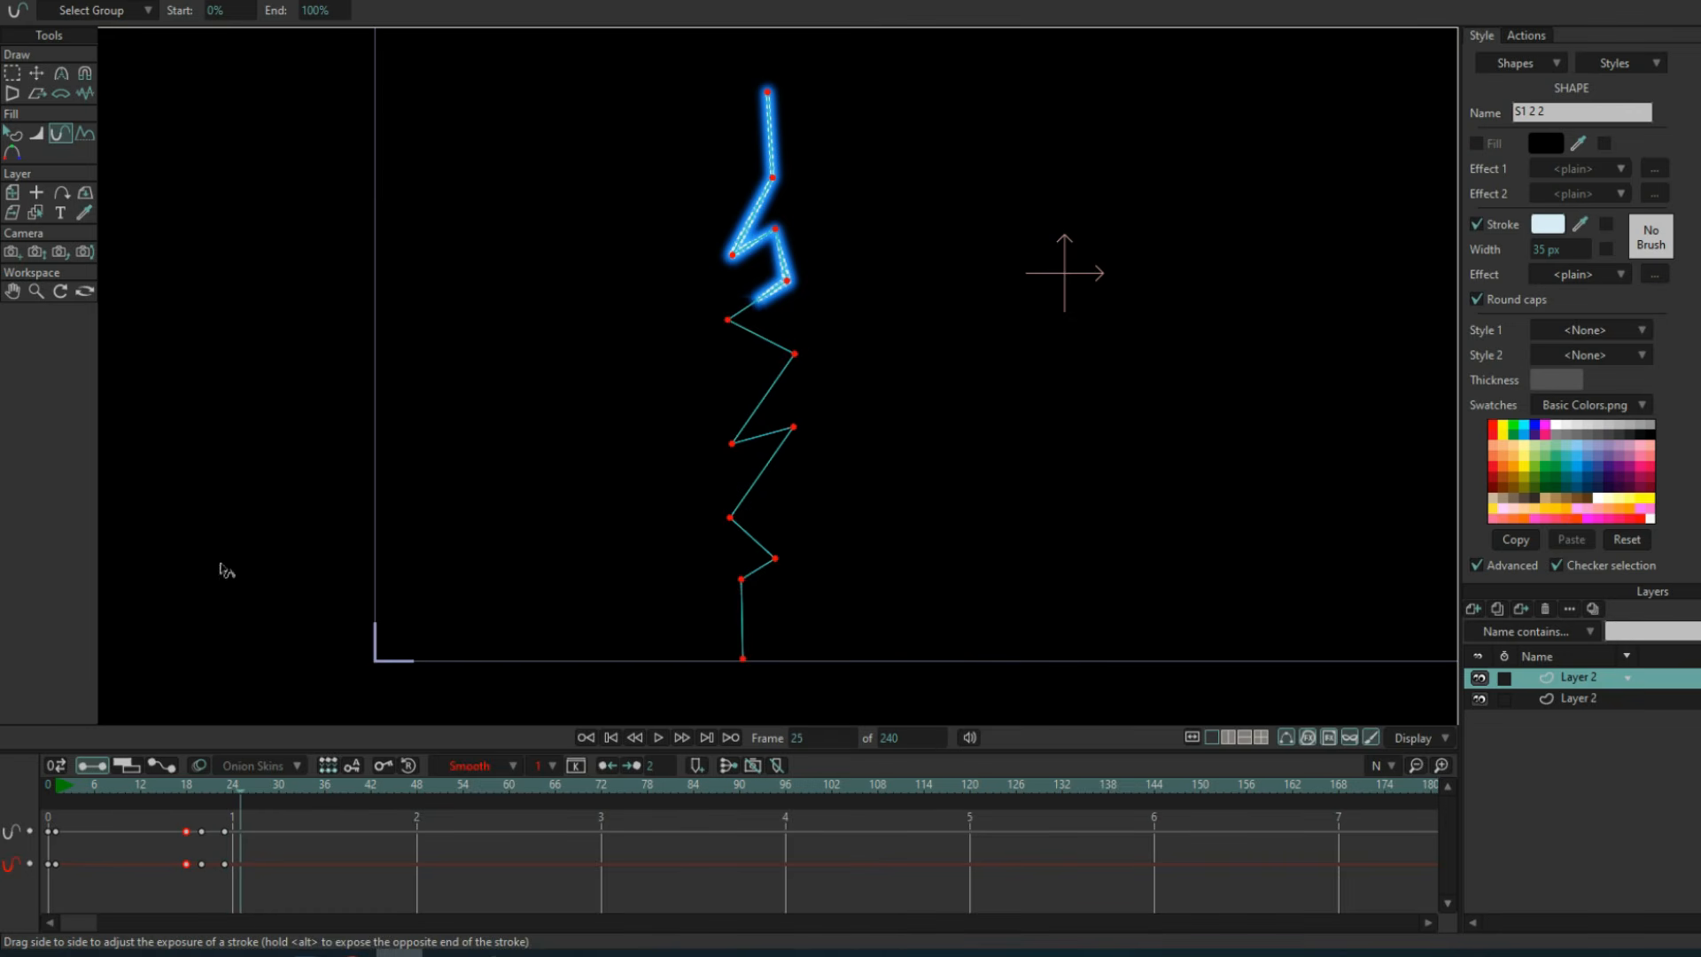
{"action": "left_click_drag", "start_coordinate": [998, 476], "coordinate": [1142, 576]}
In the bolt layer's vector settings, enable noisy outlines, noisy fills, animated noise and extra sketchy.
{"action": "left_click", "coordinate": [1583, 700]}
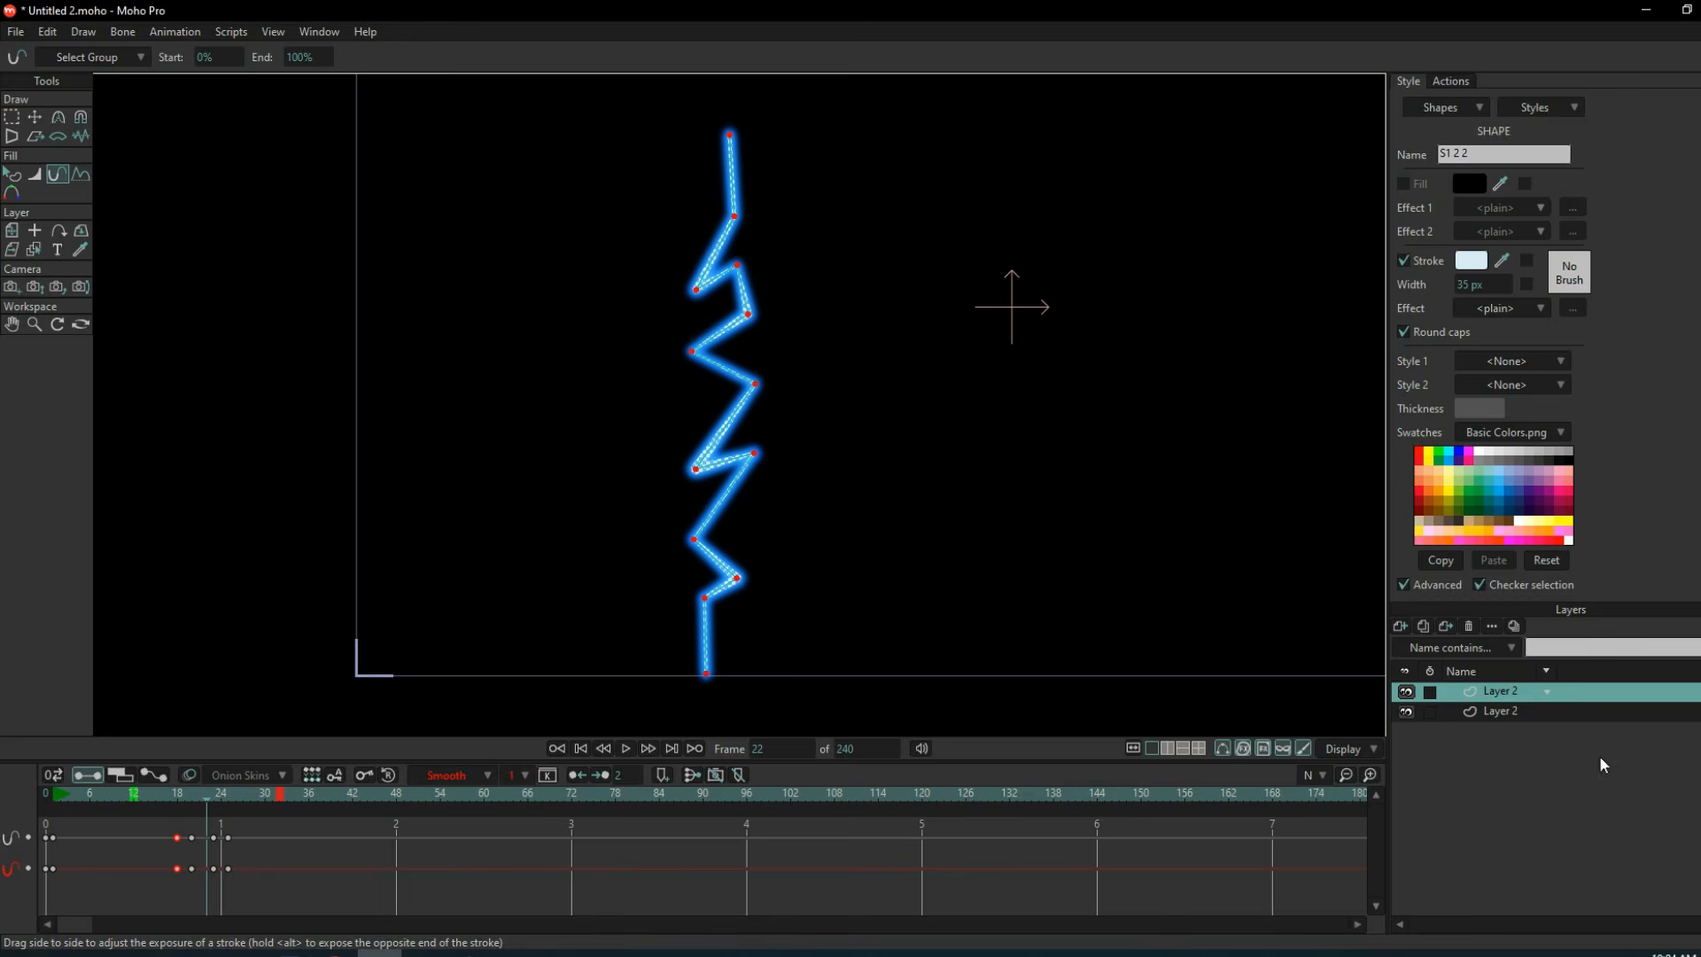
{"action": "double_click", "coordinate": [1496, 692]}
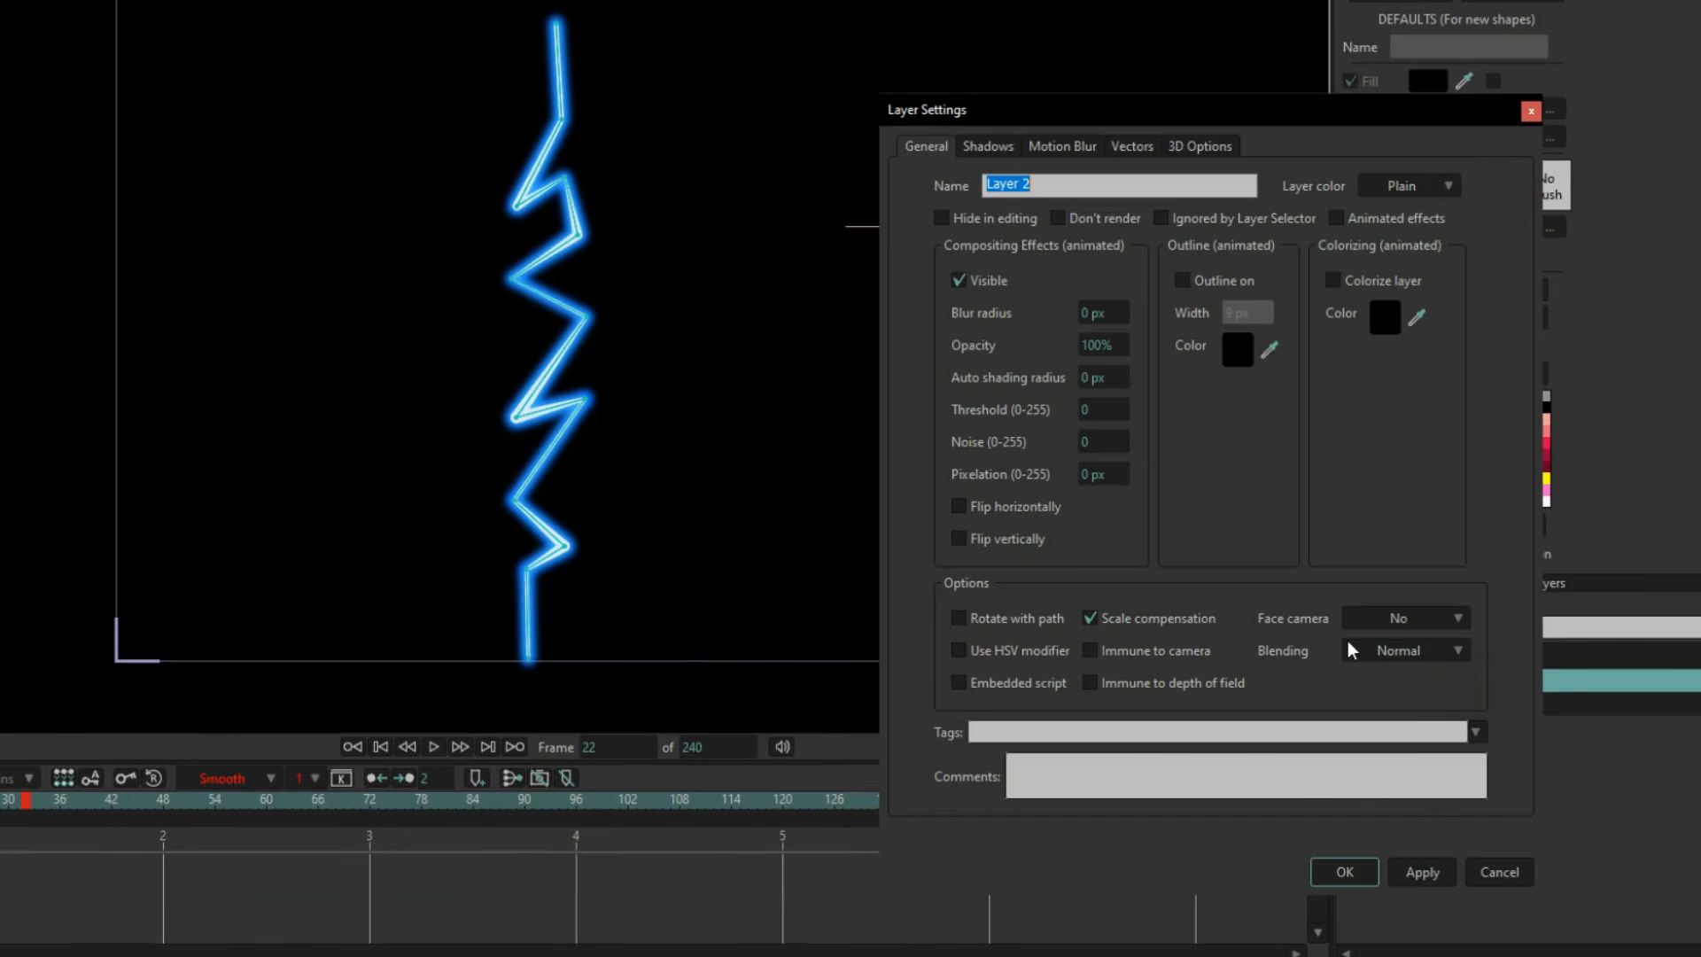
{"action": "left_click", "coordinate": [1123, 148]}
{"action": "left_click", "coordinate": [1069, 218]}
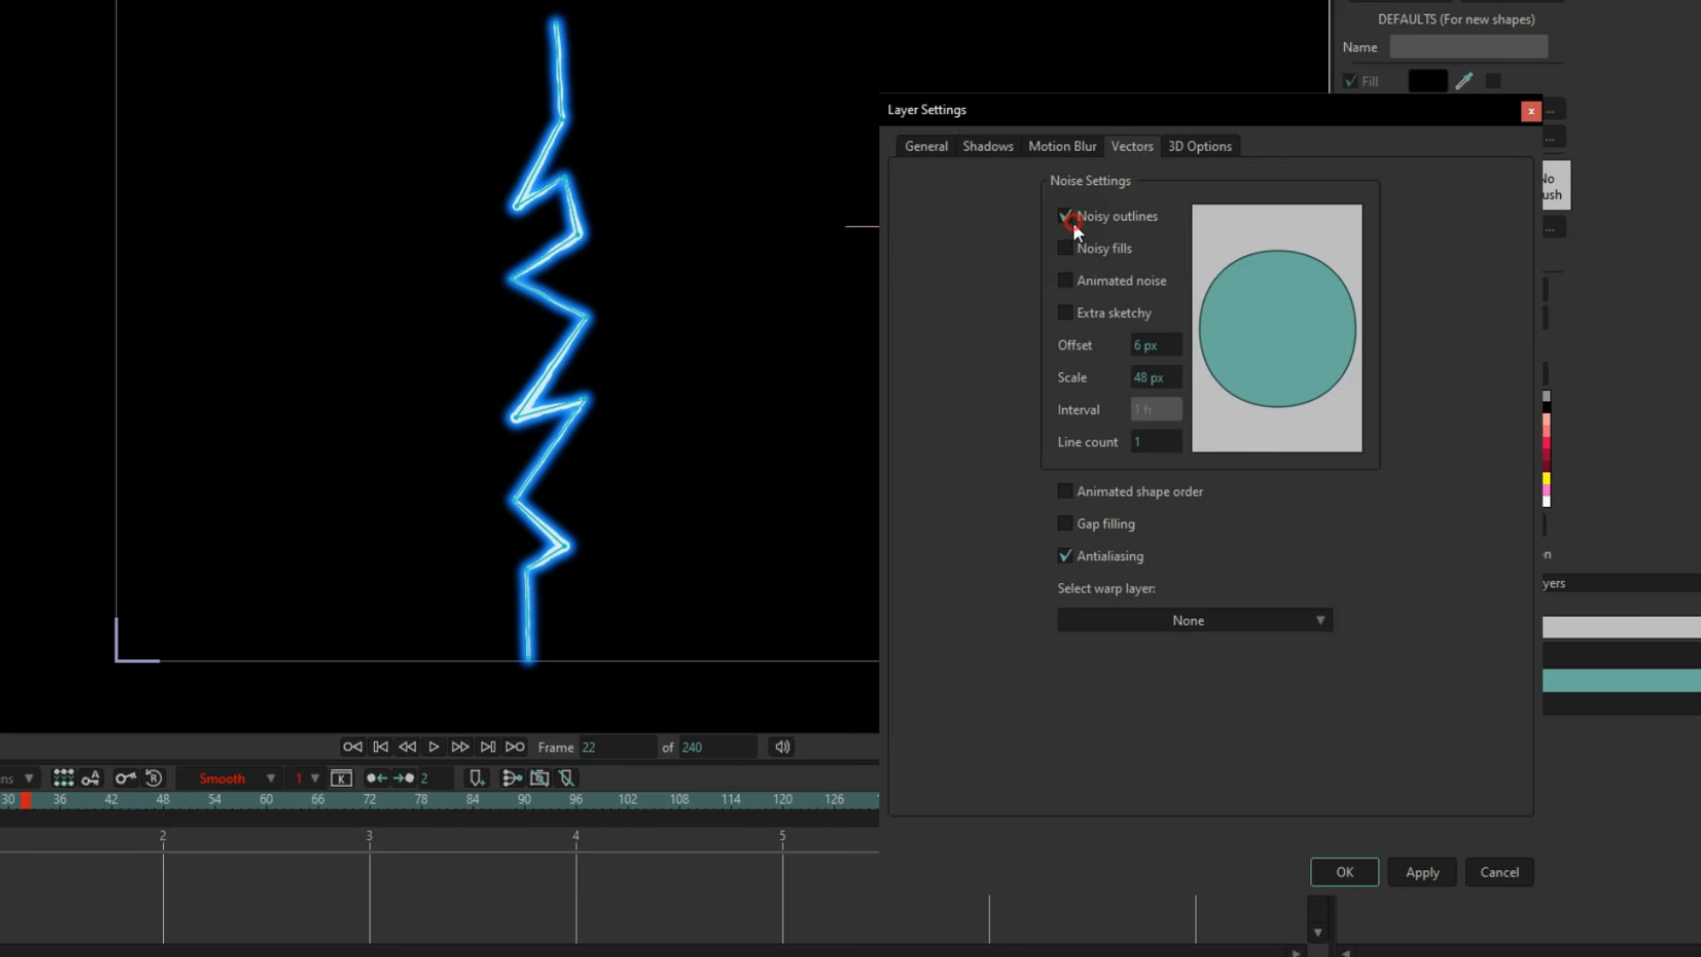
{"action": "left_click", "coordinate": [1067, 286]}
{"action": "left_click", "coordinate": [1065, 314]}
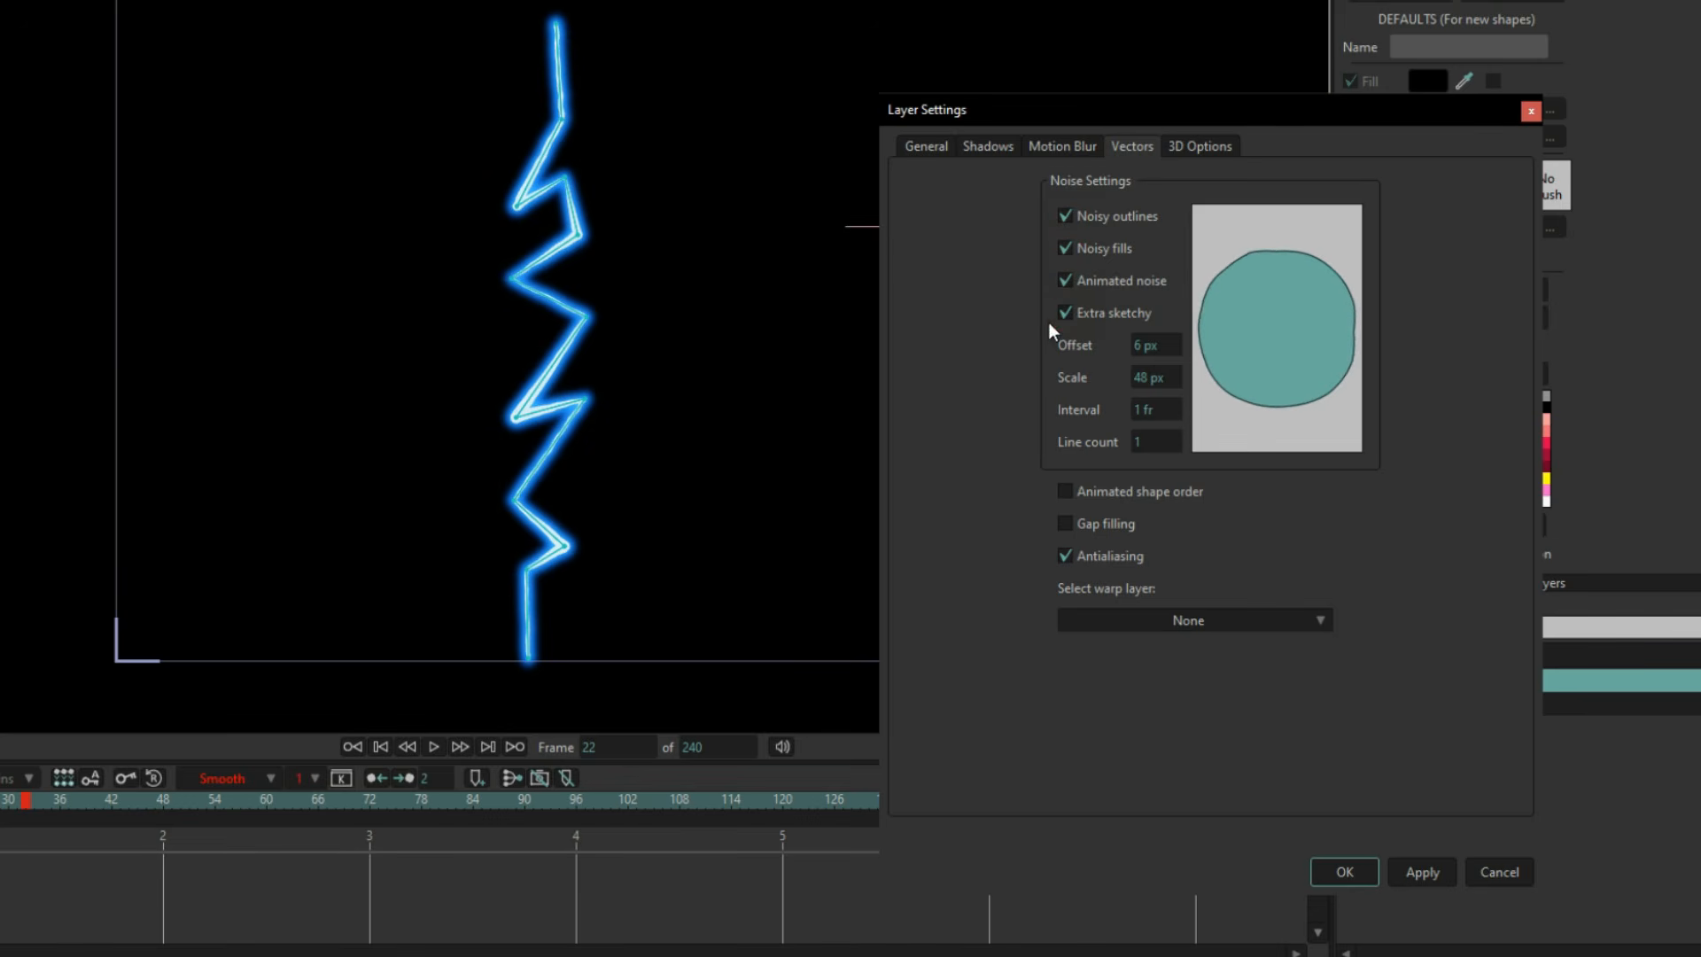
Set the layer's noise scale to 200 px, offset to 32 px and line count to 2.
{"action": "left_click", "coordinate": [1156, 348]}
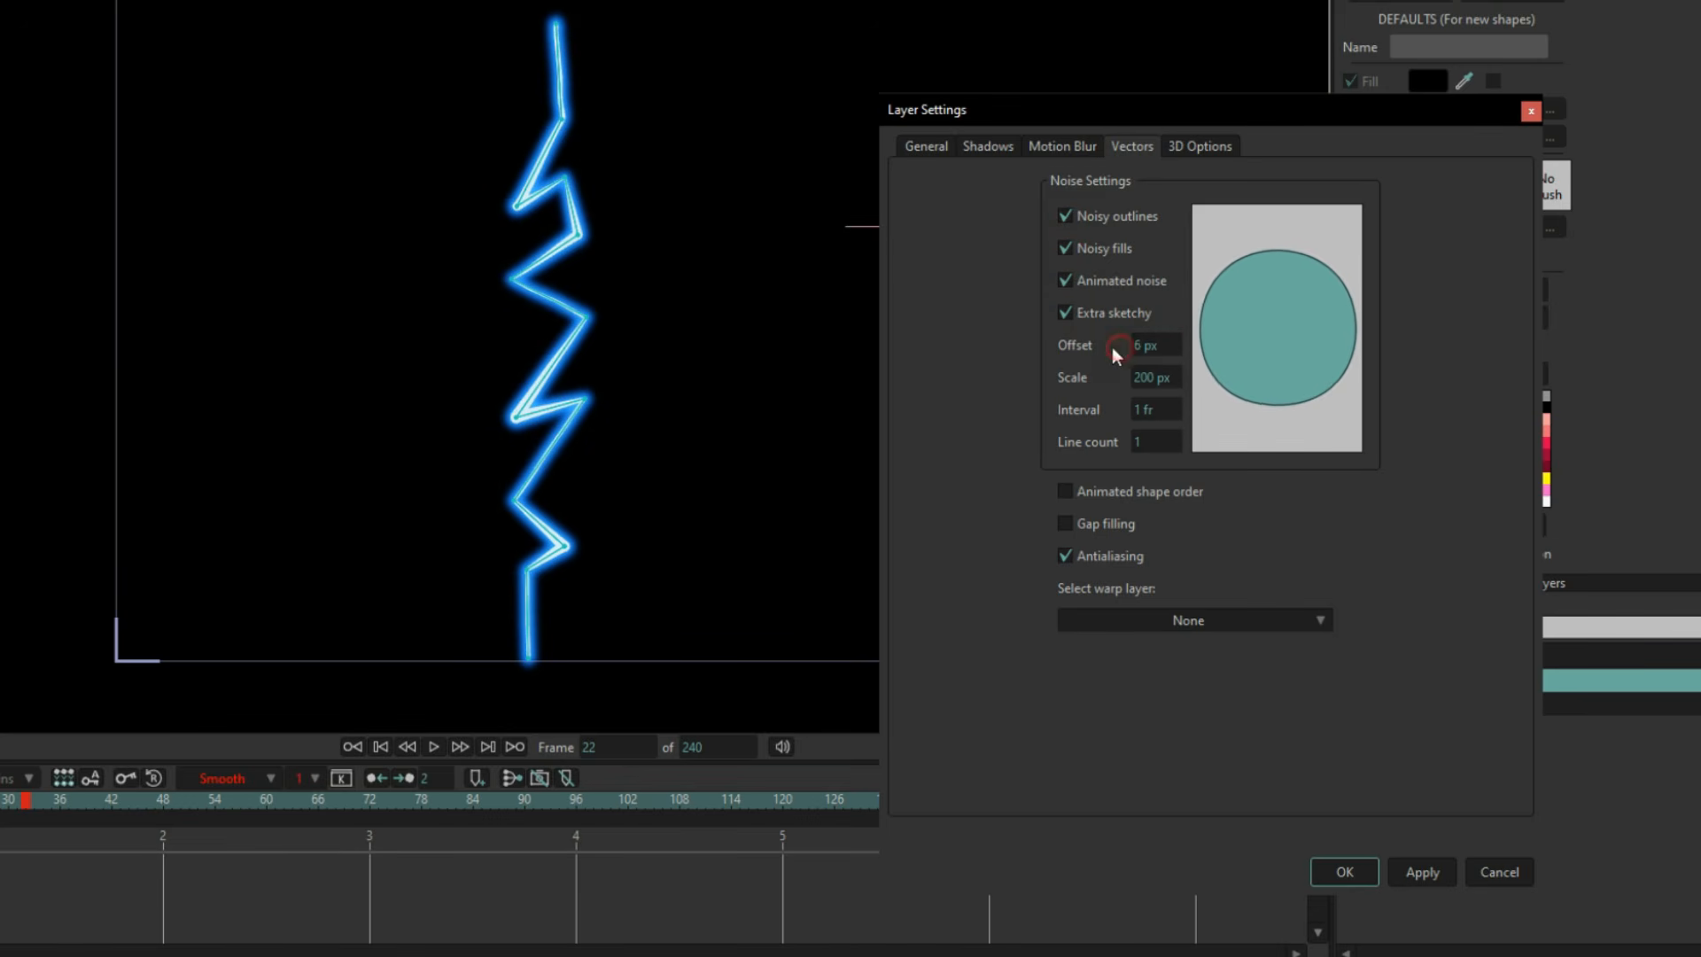
{"action": "left_click_drag", "start_coordinate": [1115, 351], "coordinate": [1322, 347]}
{"action": "left_click_drag", "start_coordinate": [1116, 445], "coordinate": [1136, 446]}
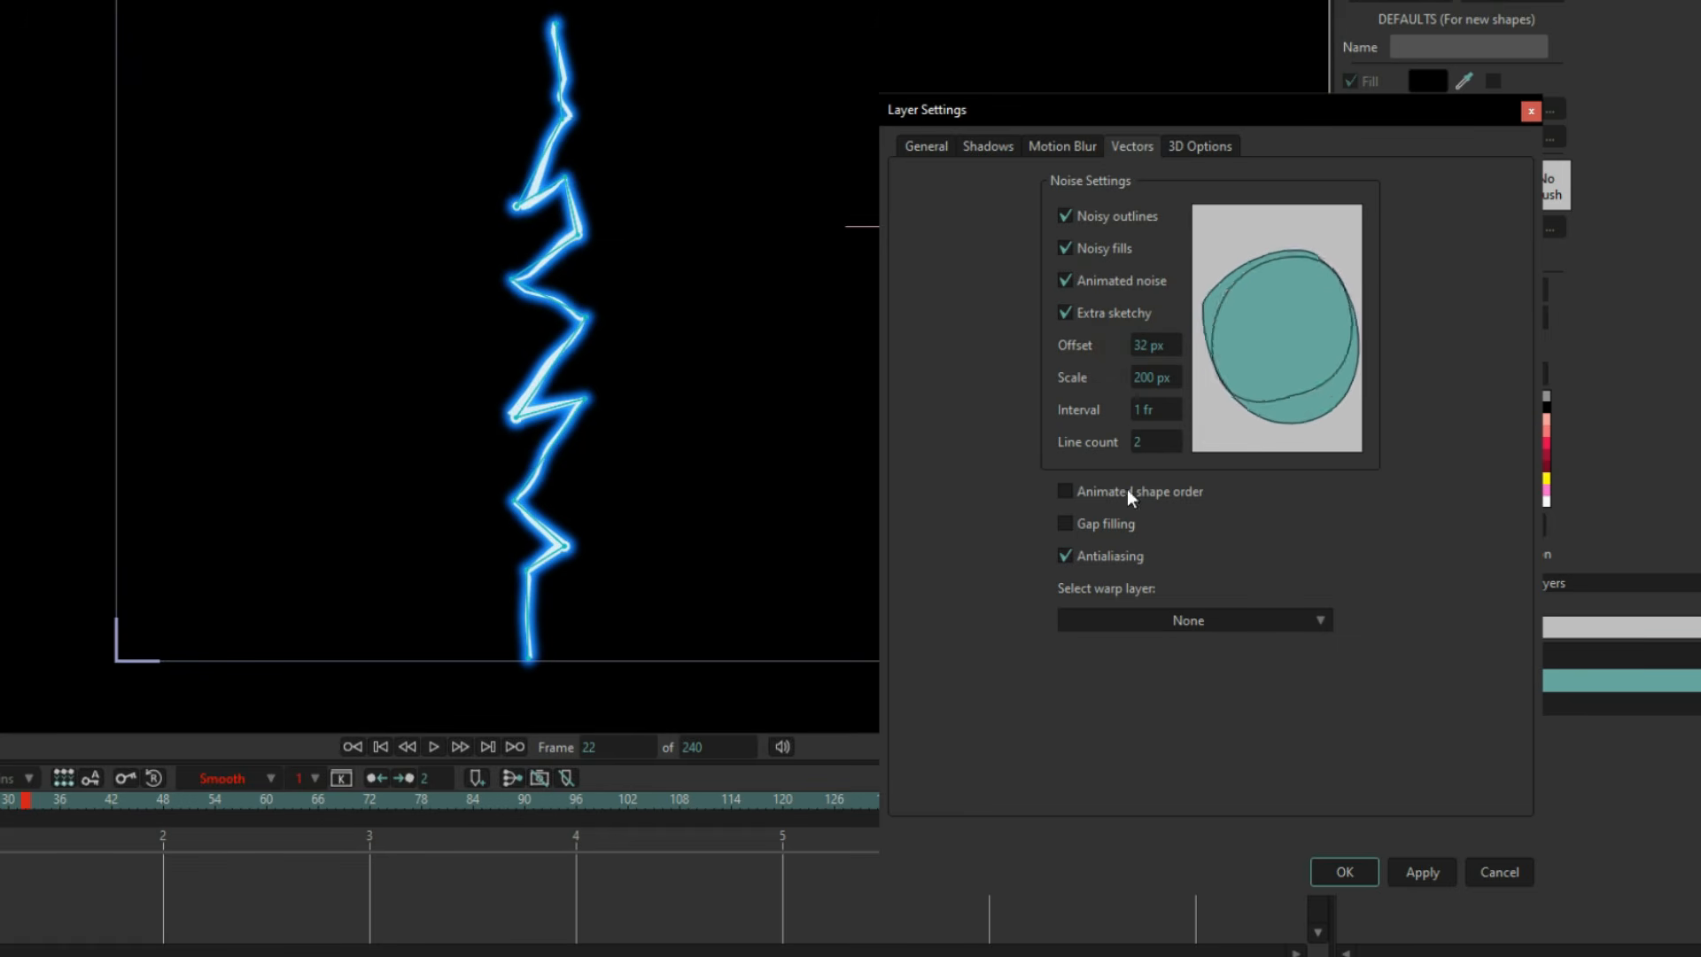
Raise the layer's noise offset to 47 px and apply the layer settings.
{"action": "left_click_drag", "start_coordinate": [1163, 346], "coordinate": [1292, 344]}
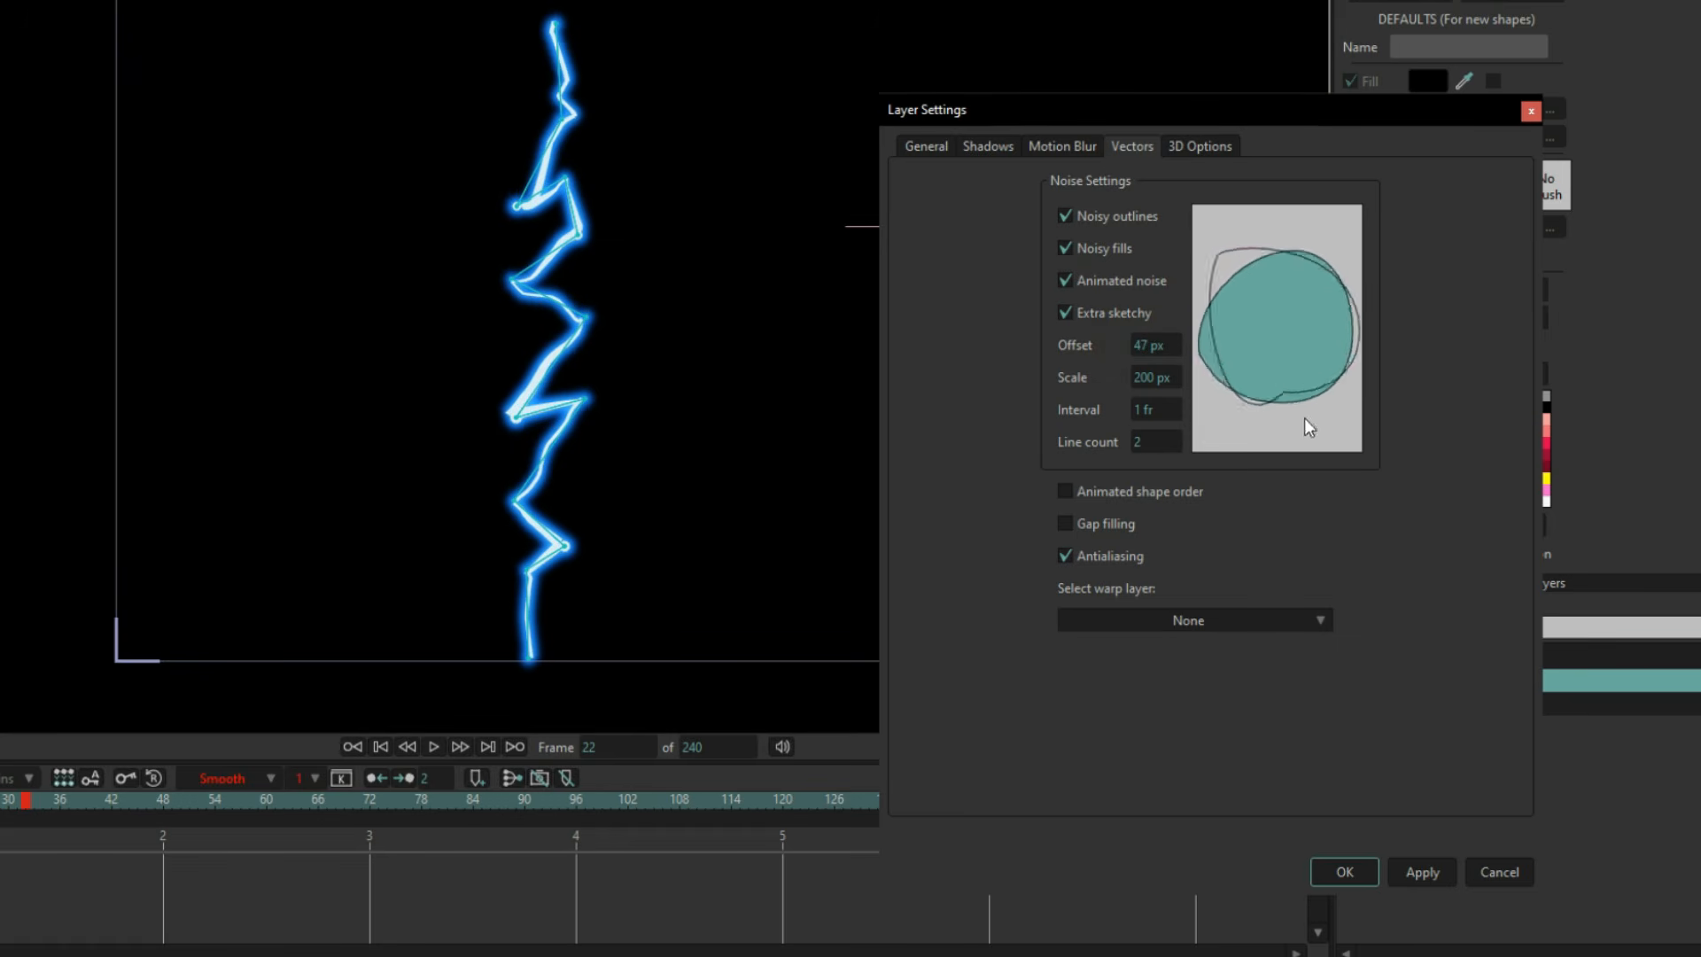
{"action": "left_click", "coordinate": [1342, 874]}
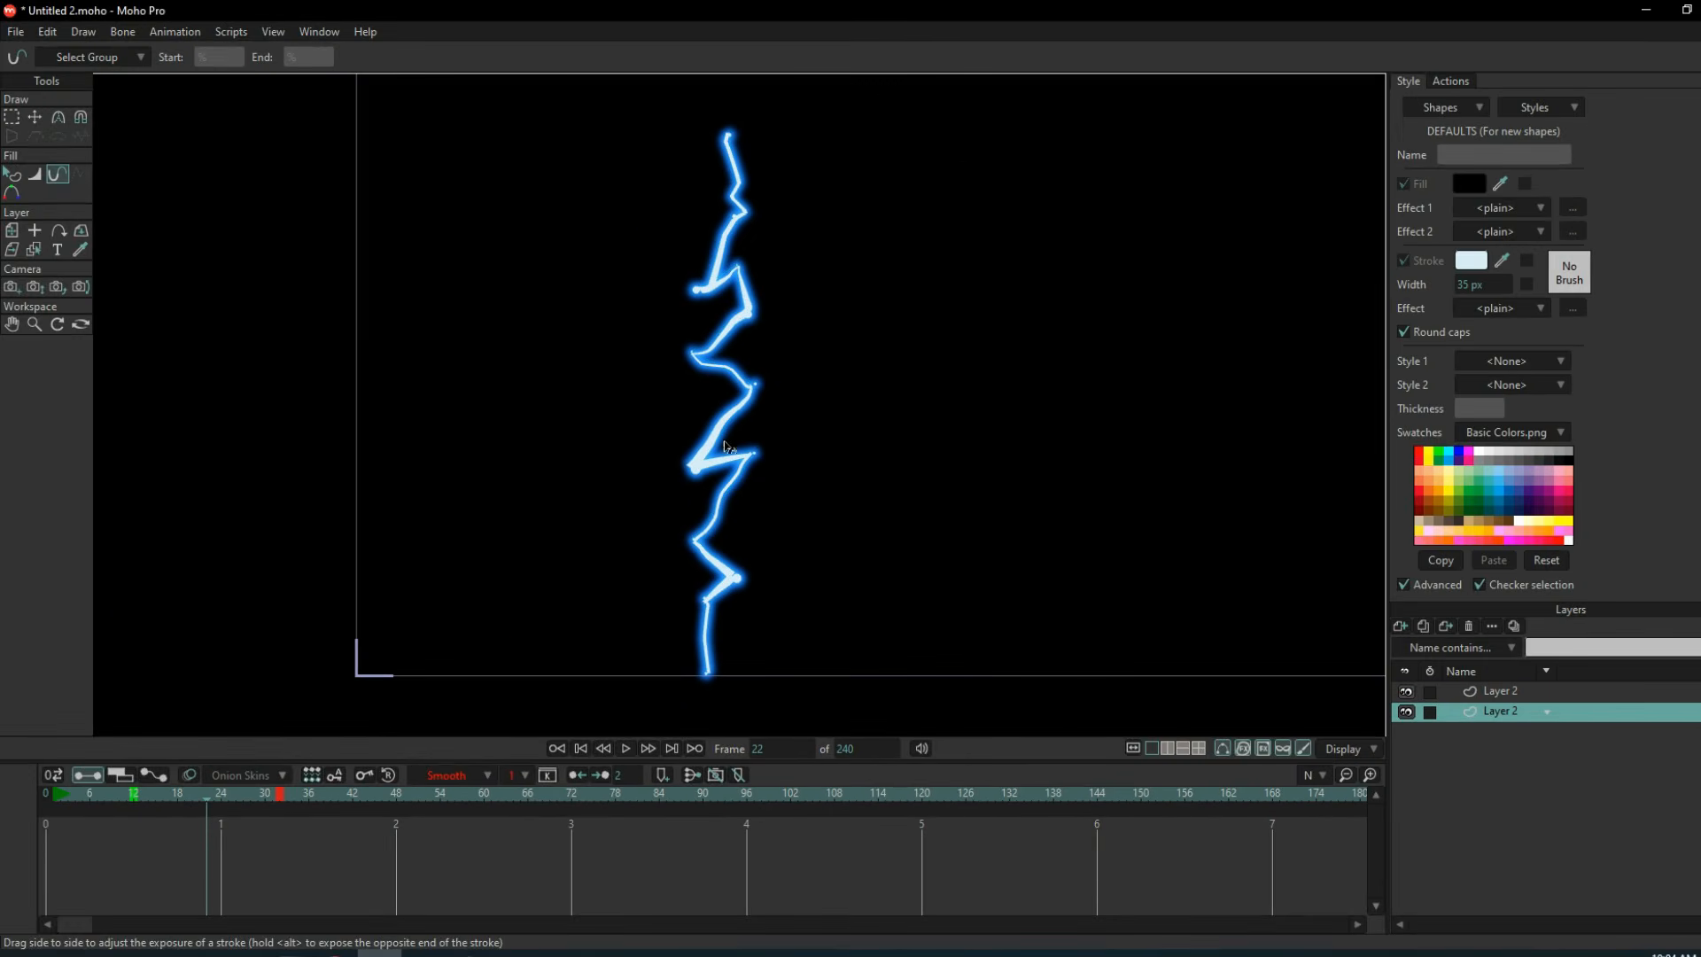
Play back the strike, then render frame 20 and examine the noisy bolt's outlines up close.
{"action": "key", "text": "space"}
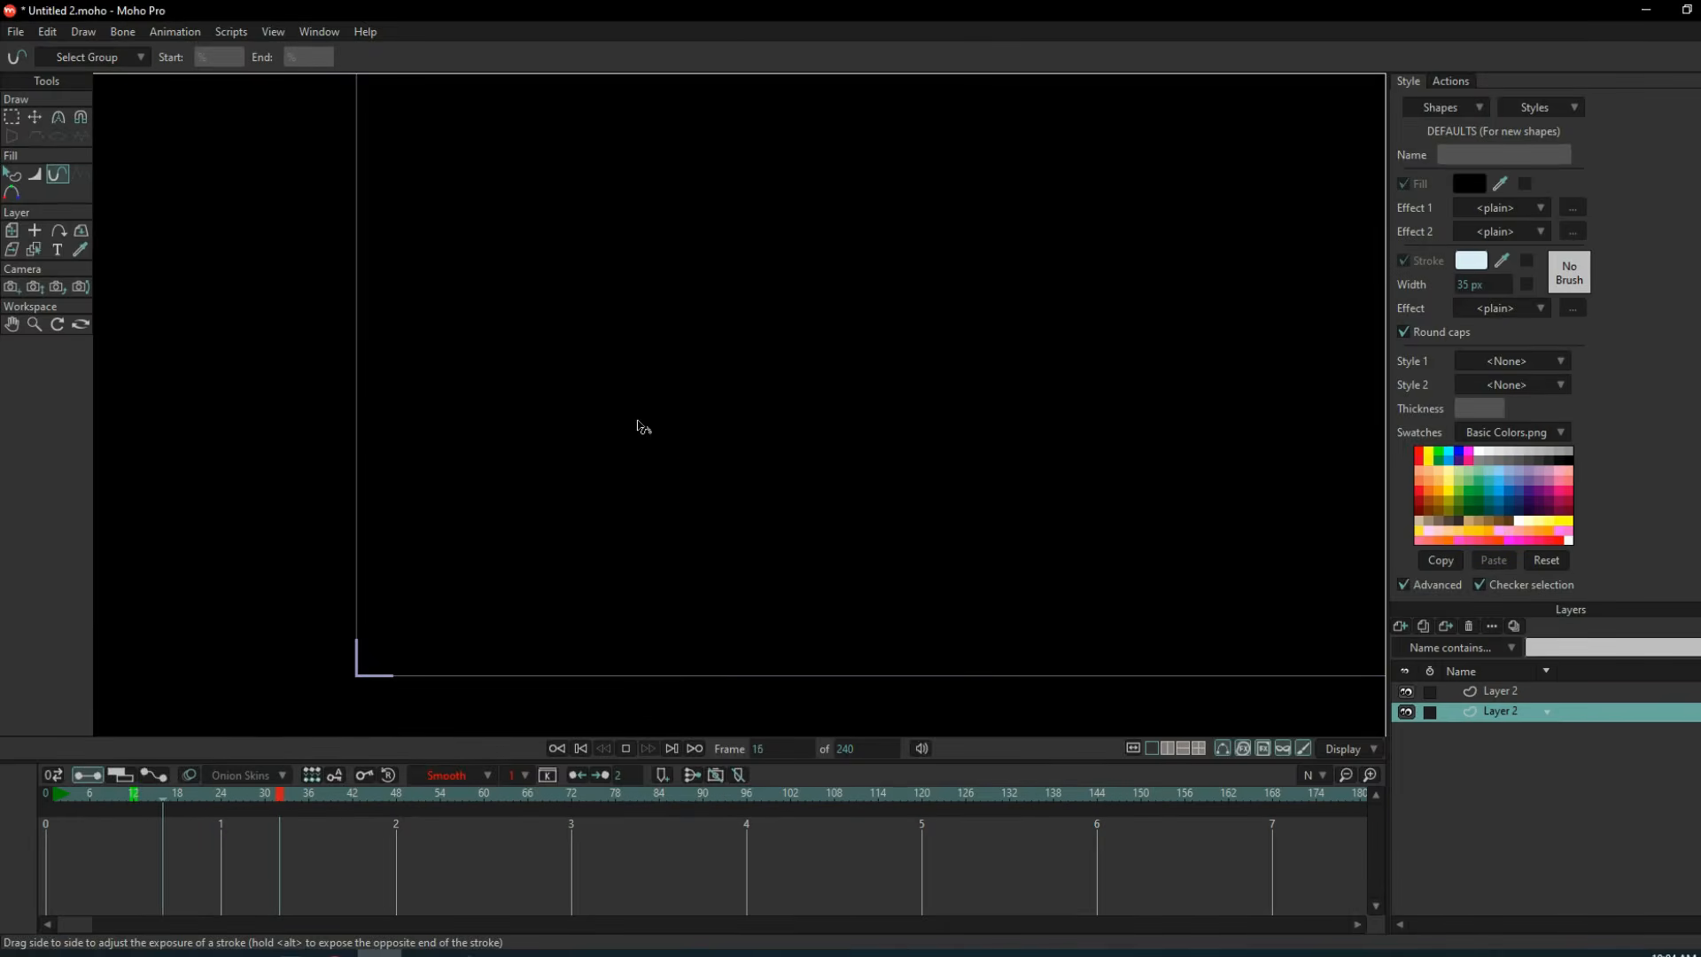
{"action": "left_click_drag", "start_coordinate": [276, 795], "coordinate": [190, 800]}
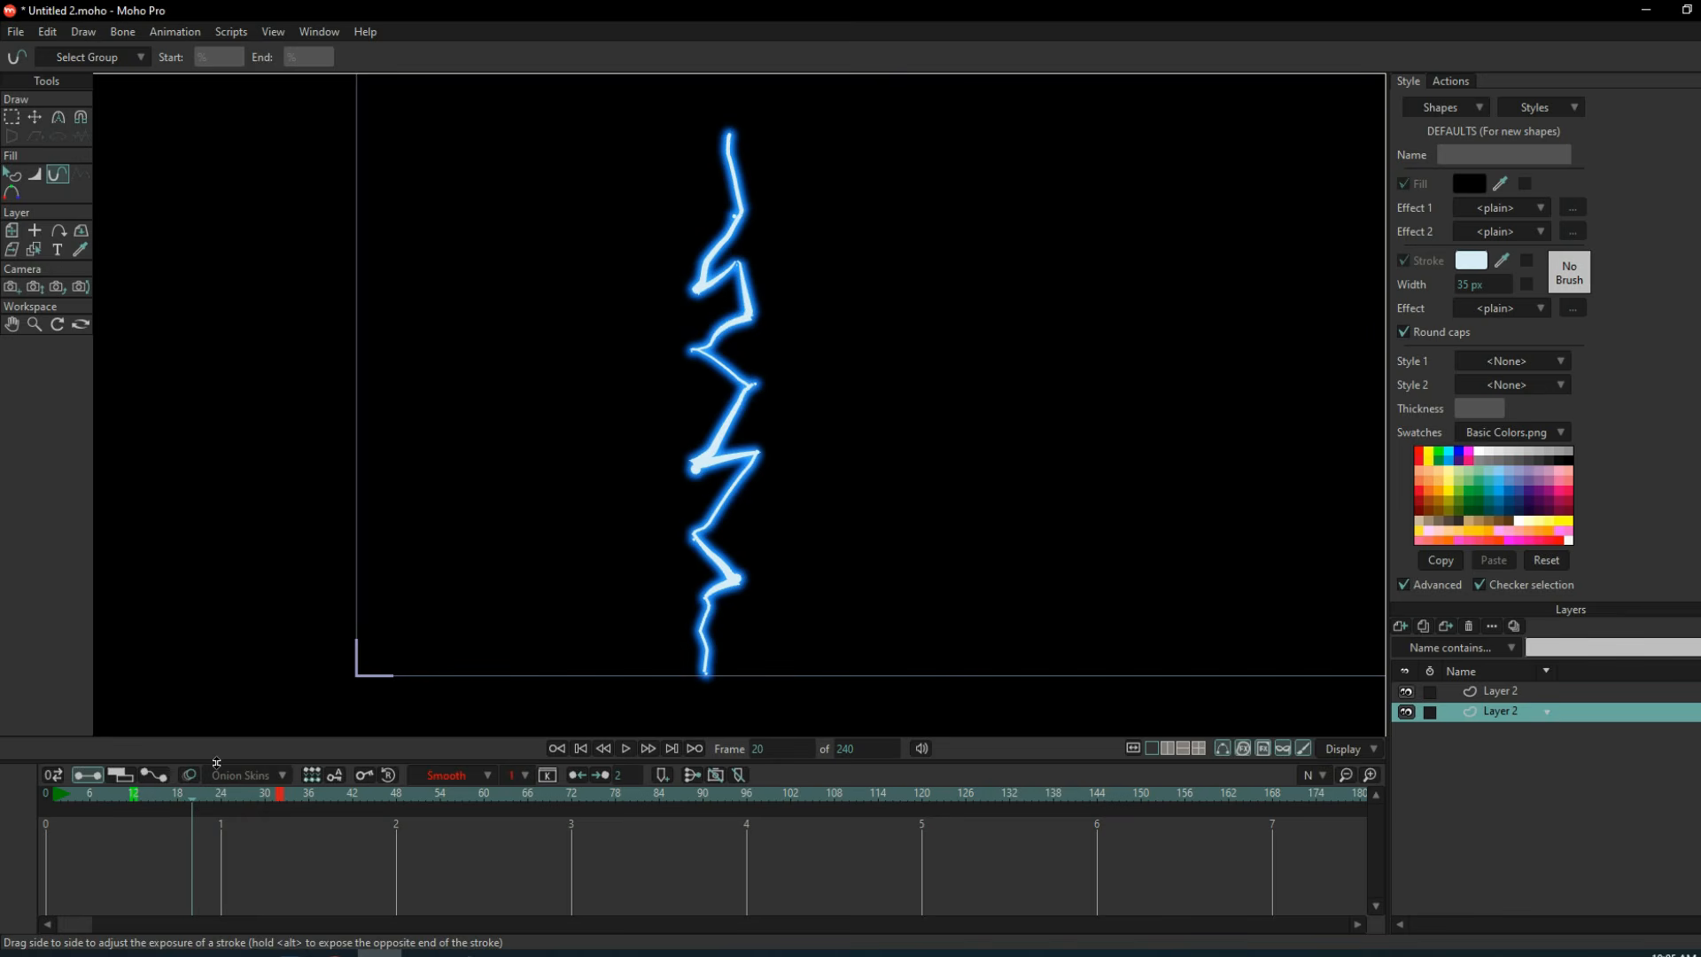
{"action": "key", "text": "ctrl+r"}
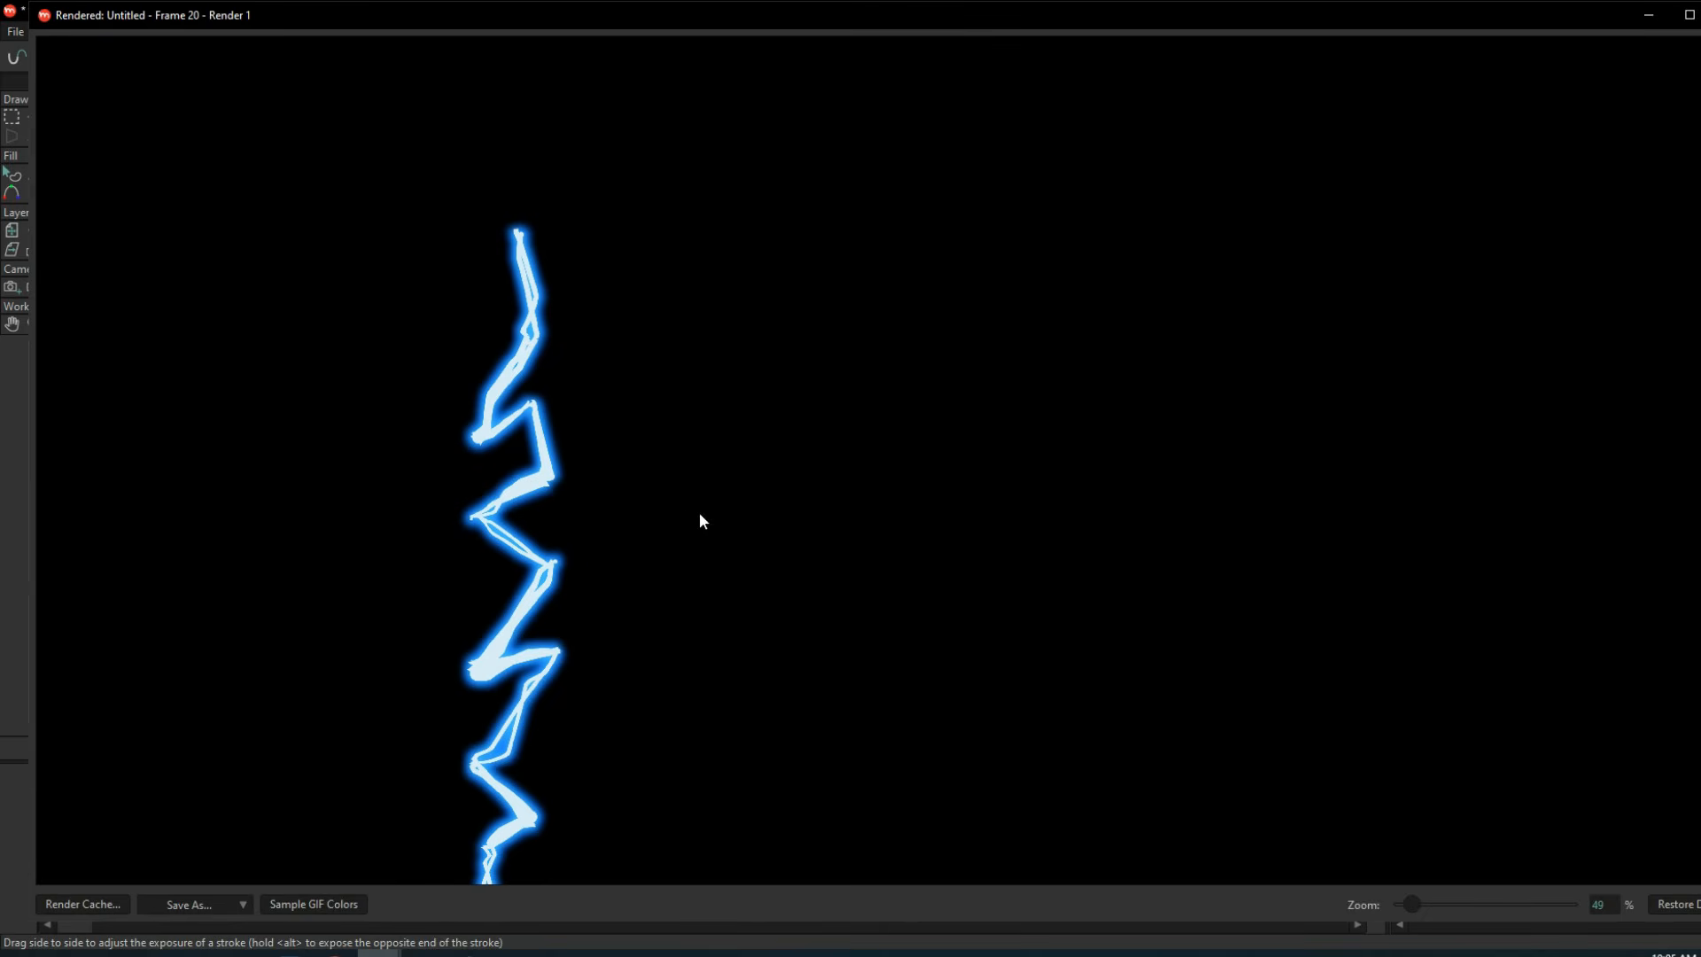
{"action": "scroll", "coordinate": [669, 541], "scroll_direction": "down", "scroll_amount": 2}
{"action": "scroll", "coordinate": [694, 395], "scroll_direction": "up", "scroll_amount": 6}
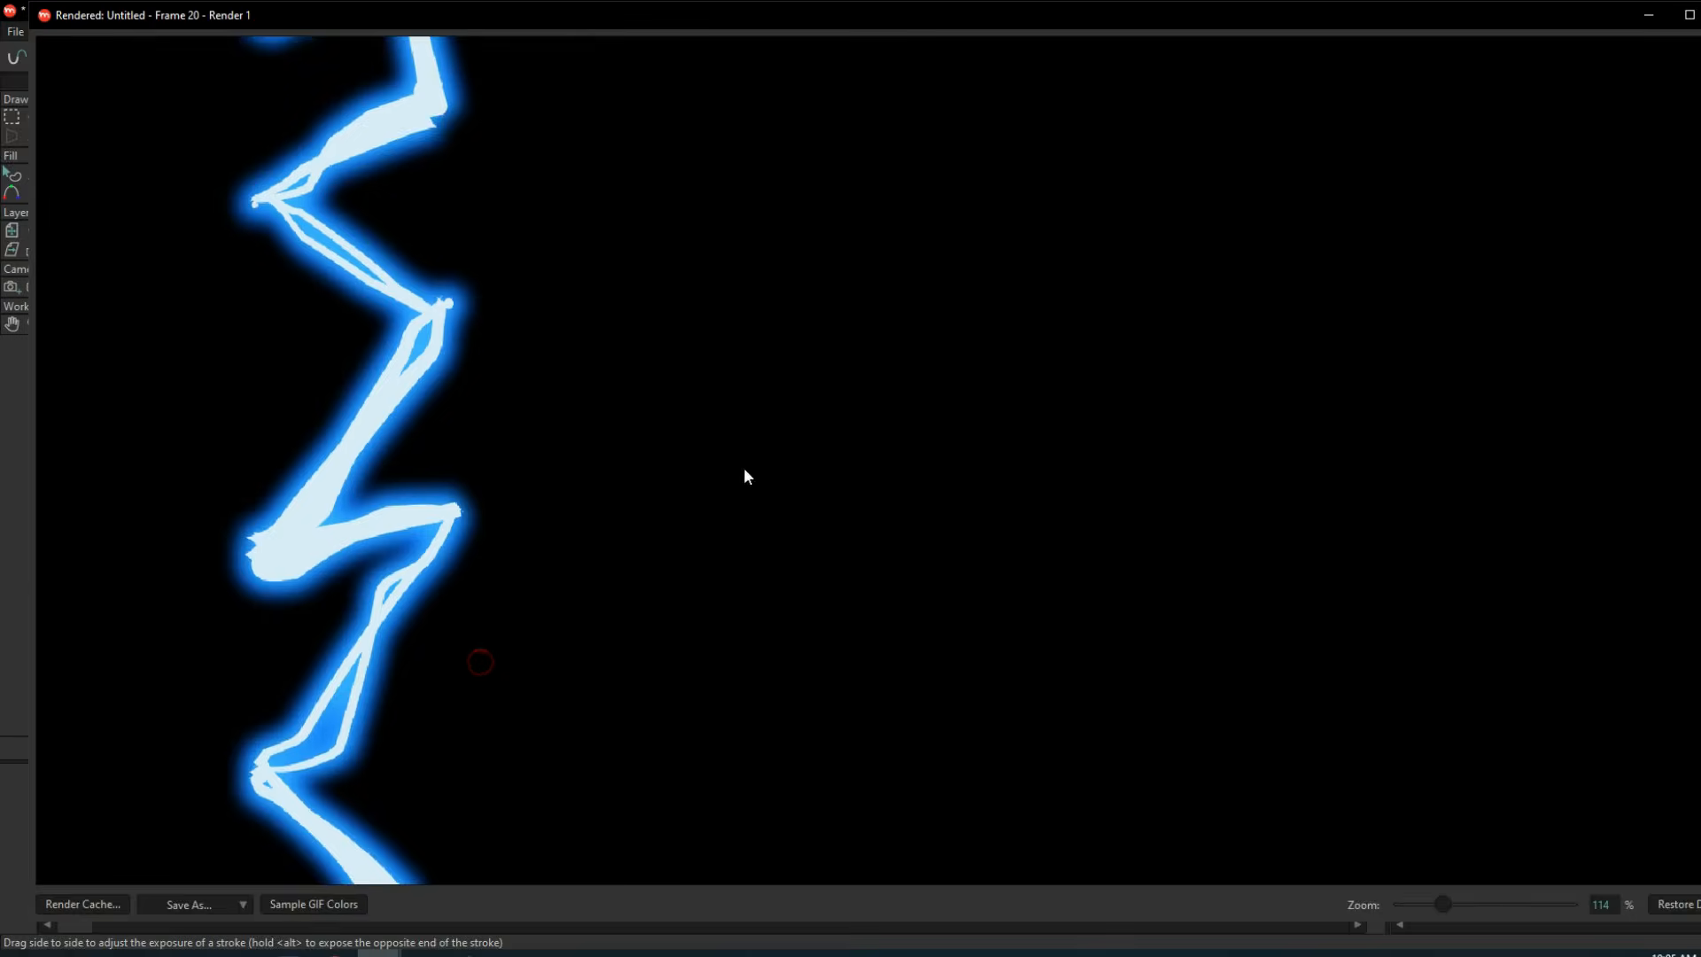
{"action": "scroll", "coordinate": [621, 558], "scroll_direction": "down", "scroll_amount": 8}
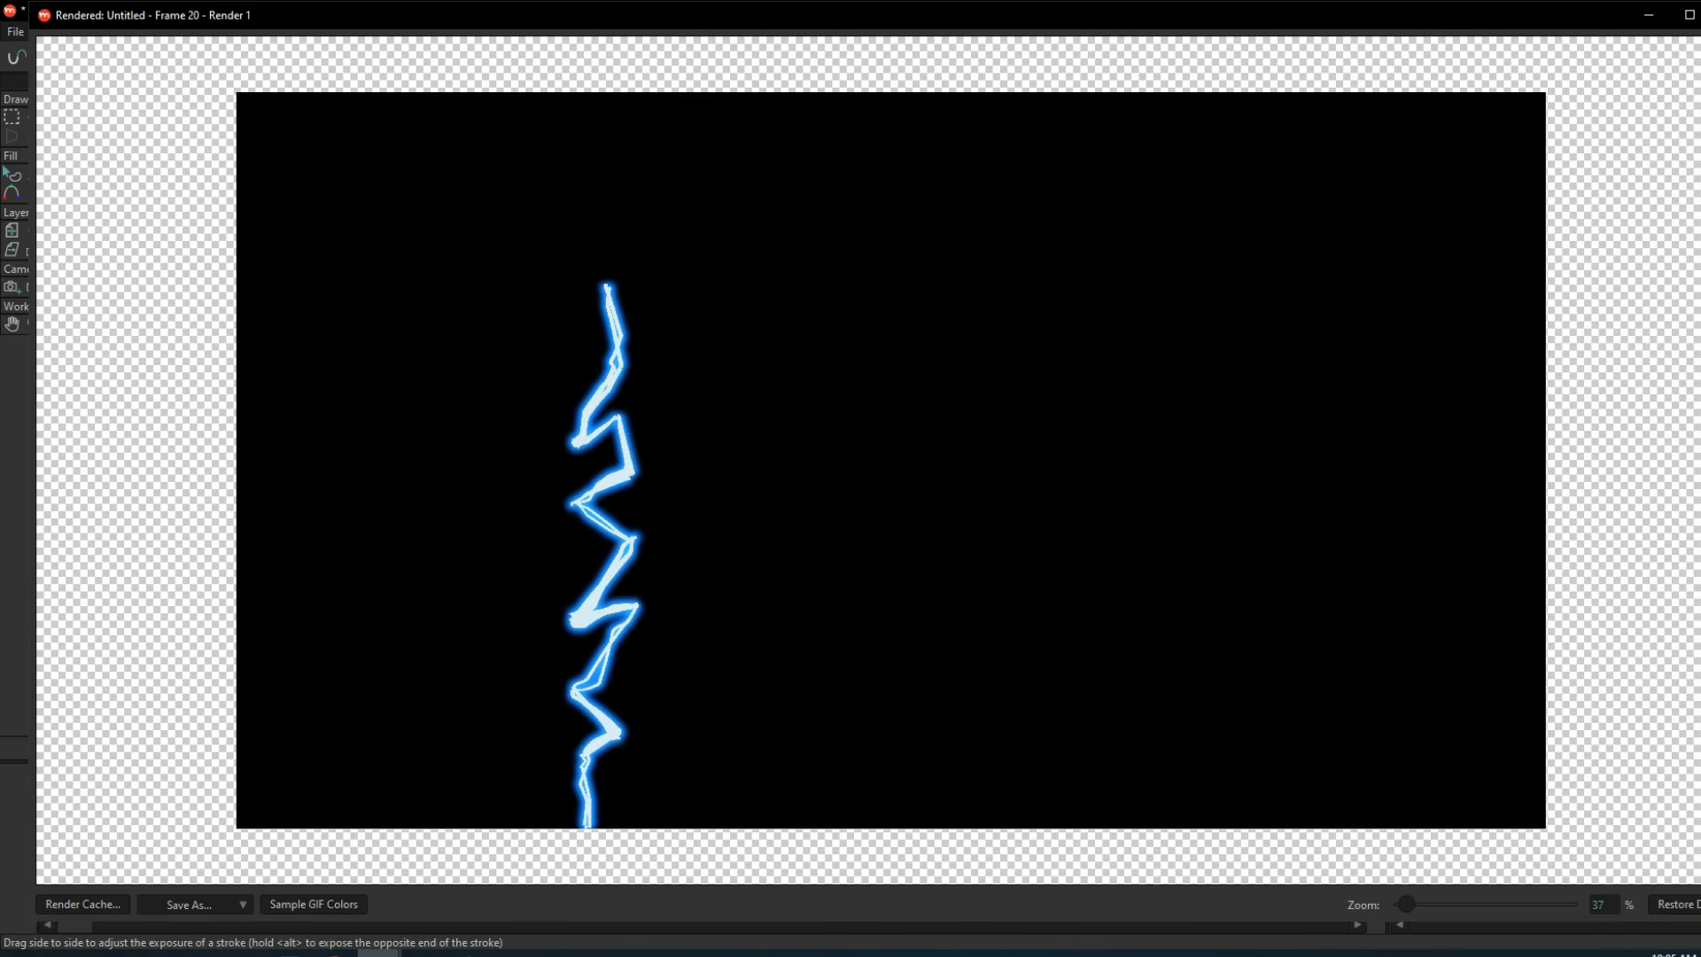
{"action": "key", "text": "Escape"}
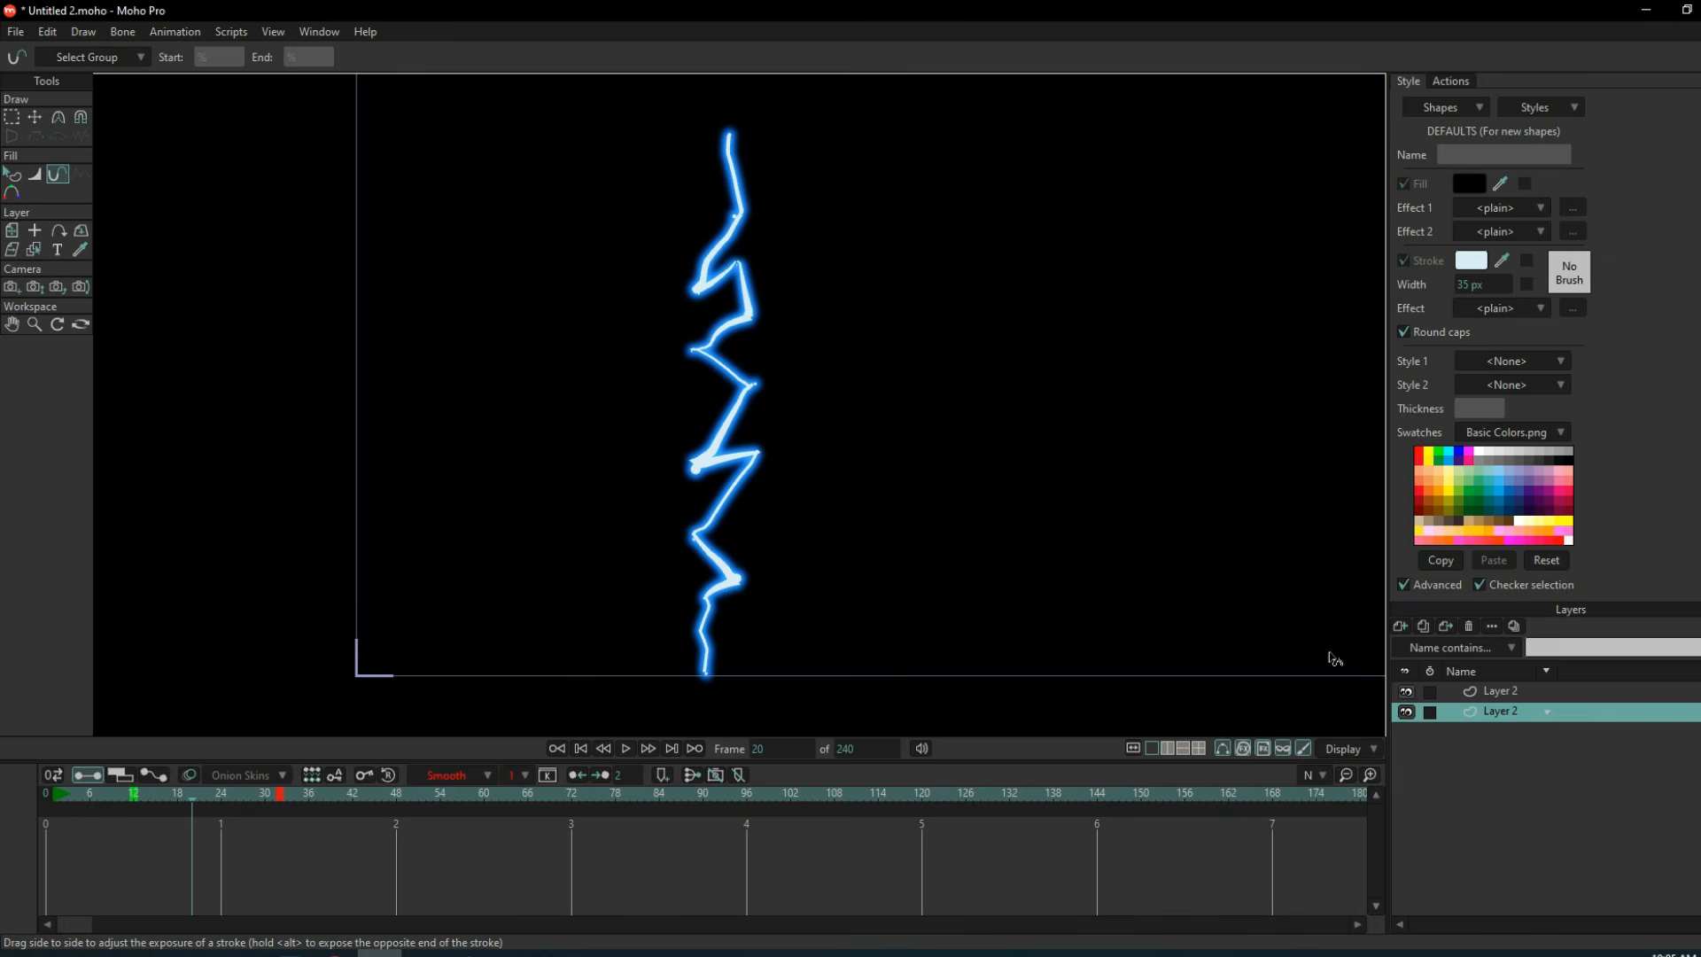
In the upper Layer 2 at frame 20, move the bolt's upper bend points to vary its zigzag.
{"action": "scroll", "coordinate": [762, 390], "scroll_direction": "up", "scroll_amount": 2}
{"action": "left_click", "coordinate": [1501, 691]}
{"action": "scroll", "coordinate": [700, 390], "scroll_direction": "down", "scroll_amount": 3}
{"action": "left_click", "coordinate": [34, 116]}
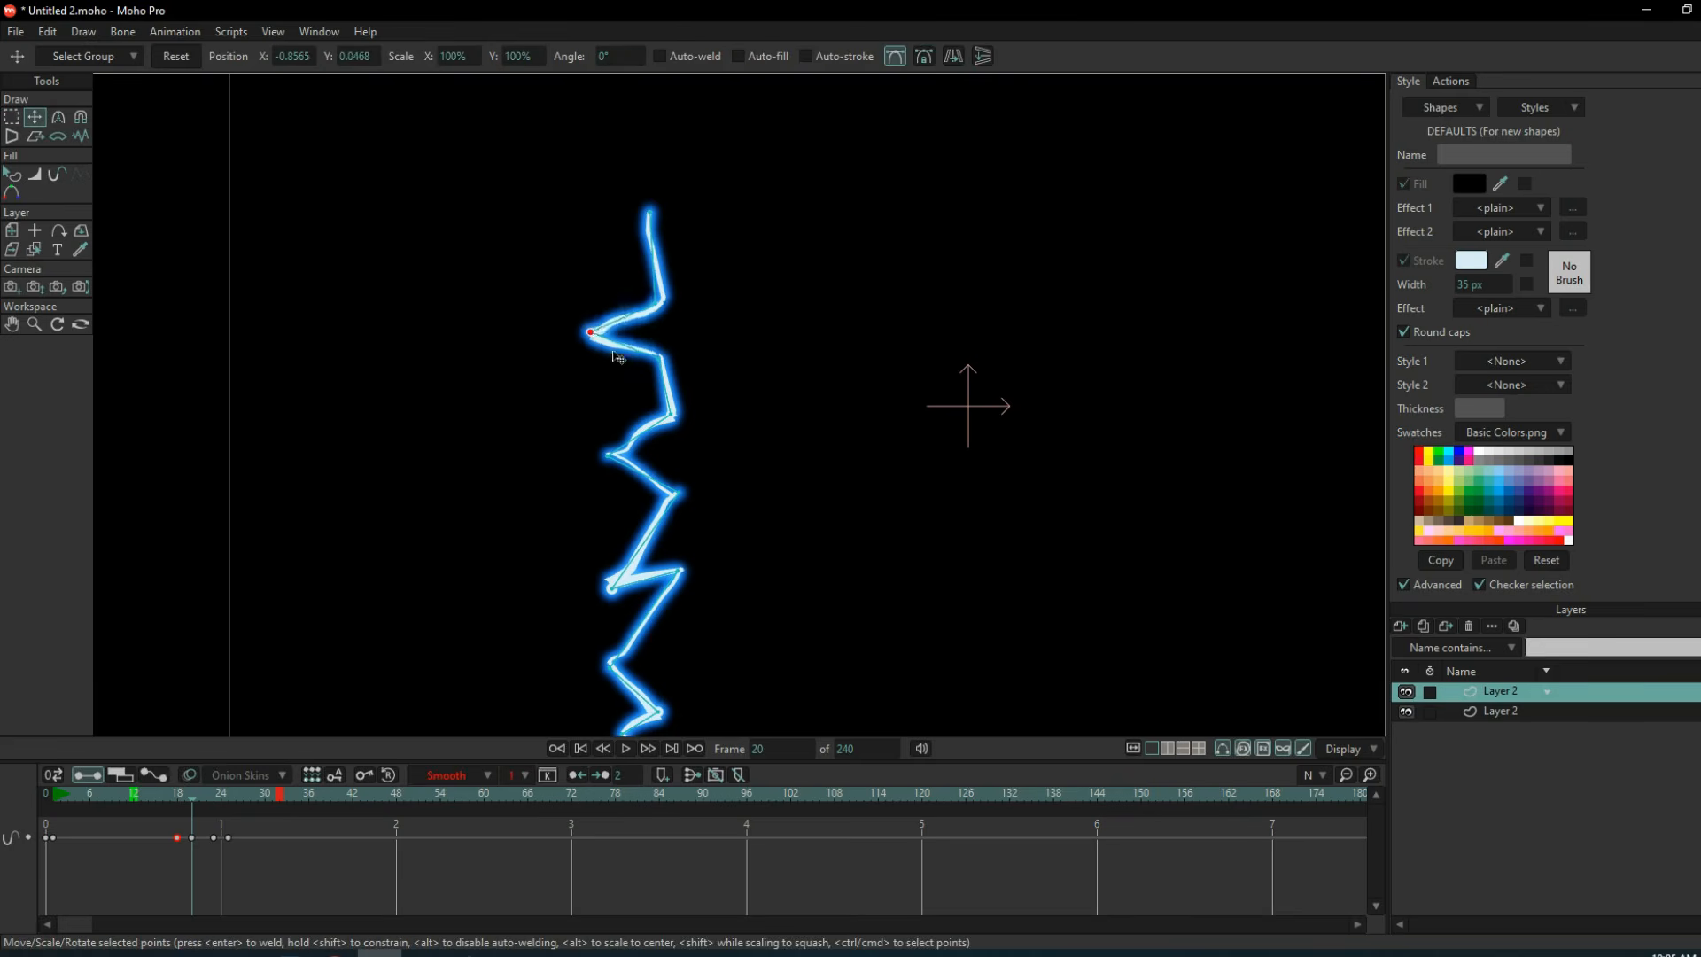
{"action": "left_click_drag", "start_coordinate": [590, 334], "coordinate": [617, 336]}
{"action": "scroll", "coordinate": [656, 337], "scroll_direction": "up", "scroll_amount": 4}
{"action": "left_click", "coordinate": [11, 117]}
{"action": "left_click", "coordinate": [34, 117]}
{"action": "left_click_drag", "start_coordinate": [631, 433], "coordinate": [755, 408]}
Move the bolt's middle bend points at frame 20 to reshape the centre of the zigzag.
{"action": "left_click", "coordinate": [11, 117]}
{"action": "left_click", "coordinate": [34, 117]}
{"action": "scroll", "coordinate": [656, 512], "scroll_direction": "down", "scroll_amount": 3}
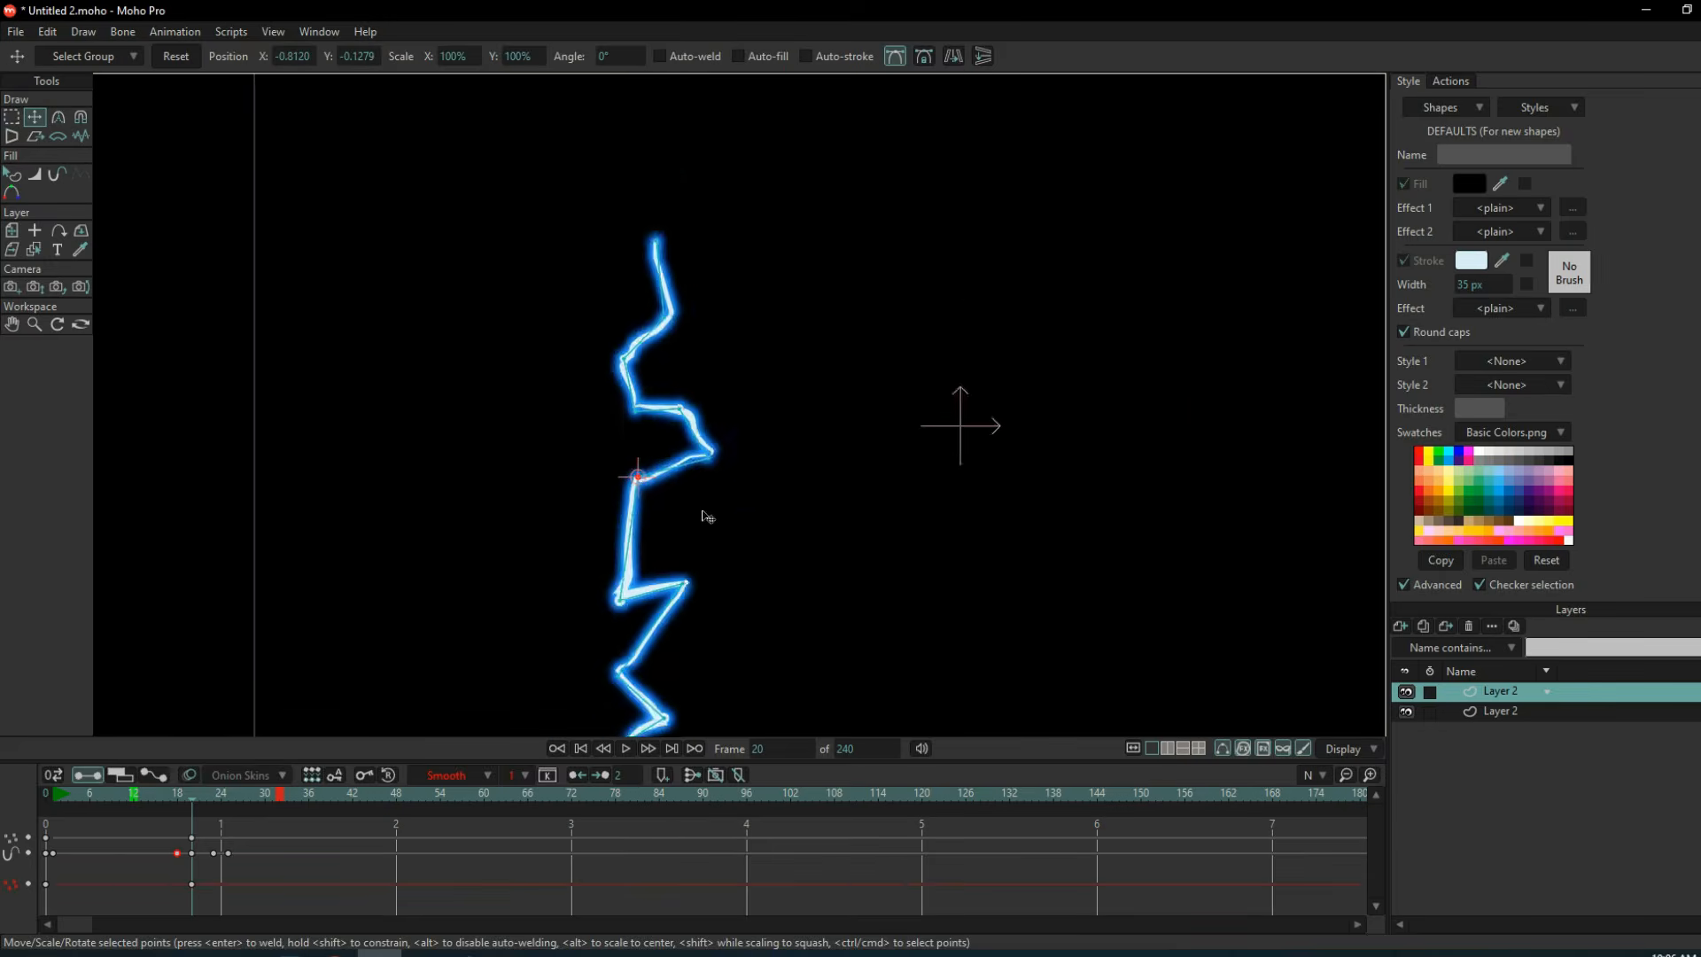
{"action": "scroll", "coordinate": [709, 567], "scroll_direction": "up", "scroll_amount": 4}
{"action": "left_click", "coordinate": [11, 117]}
{"action": "left_click", "coordinate": [34, 117]}
{"action": "left_click_drag", "start_coordinate": [657, 474], "coordinate": [575, 481]}
{"action": "scroll", "coordinate": [354, 437], "scroll_direction": "down", "scroll_amount": 3}
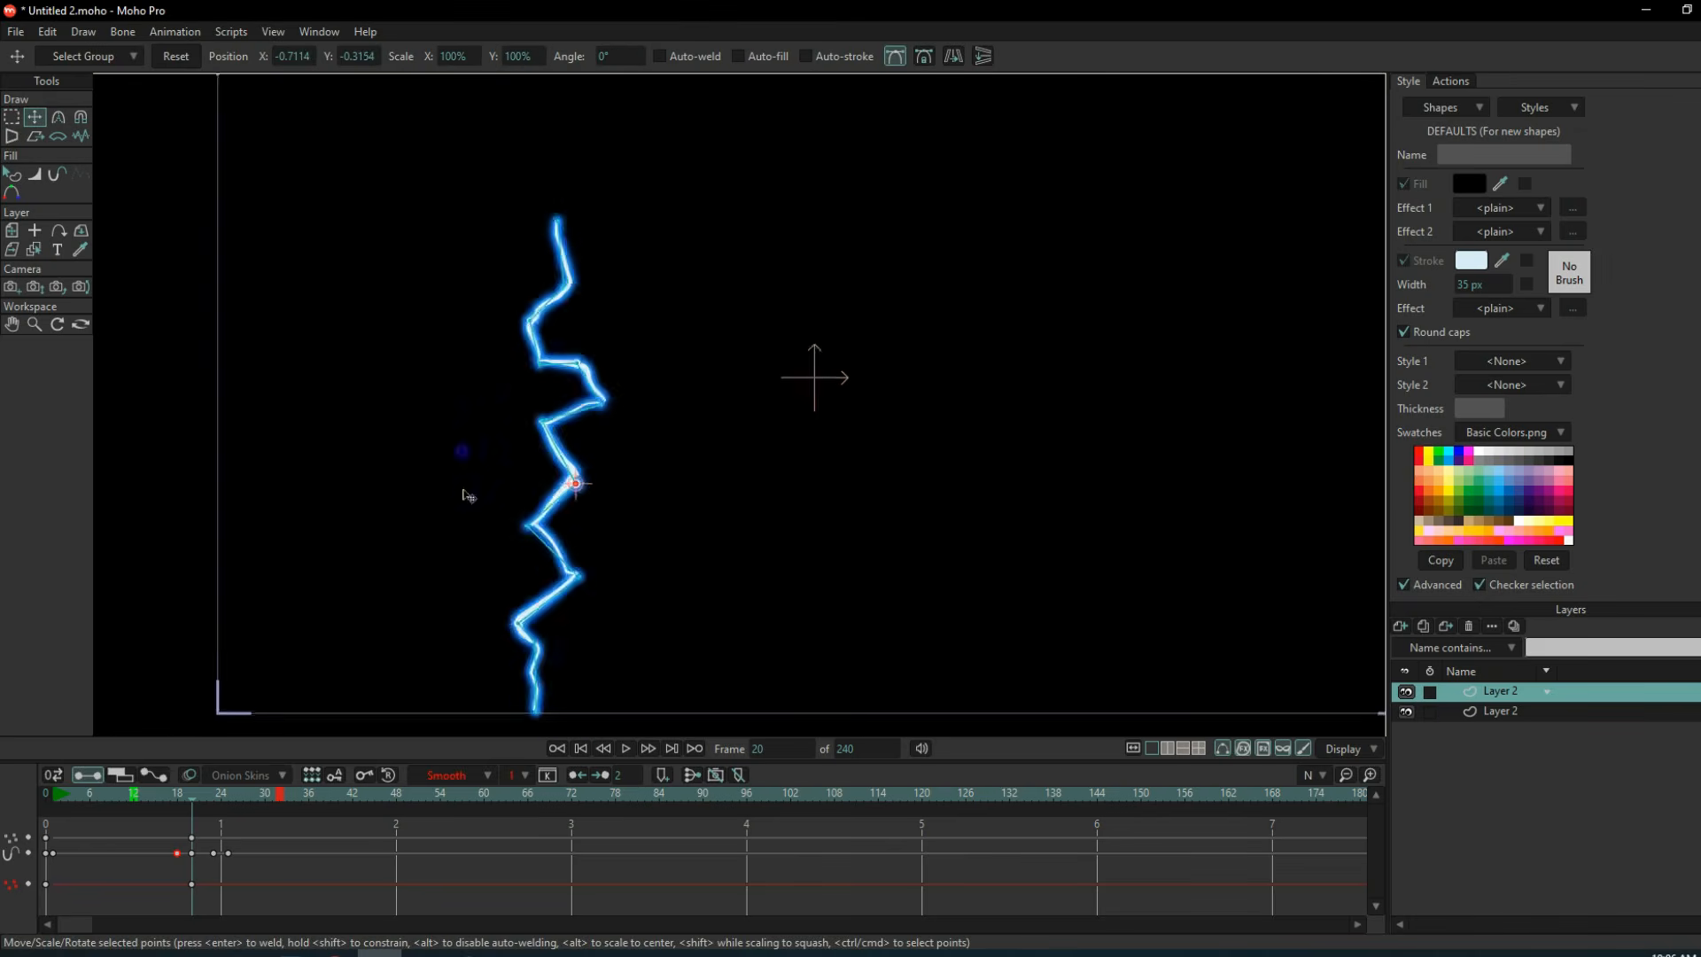
At frame 23, select all points of the bolt and reset them to their original positions.
{"action": "scroll", "coordinate": [470, 620], "scroll_direction": "down", "scroll_amount": 1}
{"action": "mouse_move", "coordinate": [190, 799]}
{"action": "left_mouse_down"}
{"action": "mouse_move", "coordinate": [174, 801]}
{"action": "mouse_move", "coordinate": [215, 801]}
{"action": "left_mouse_up"}
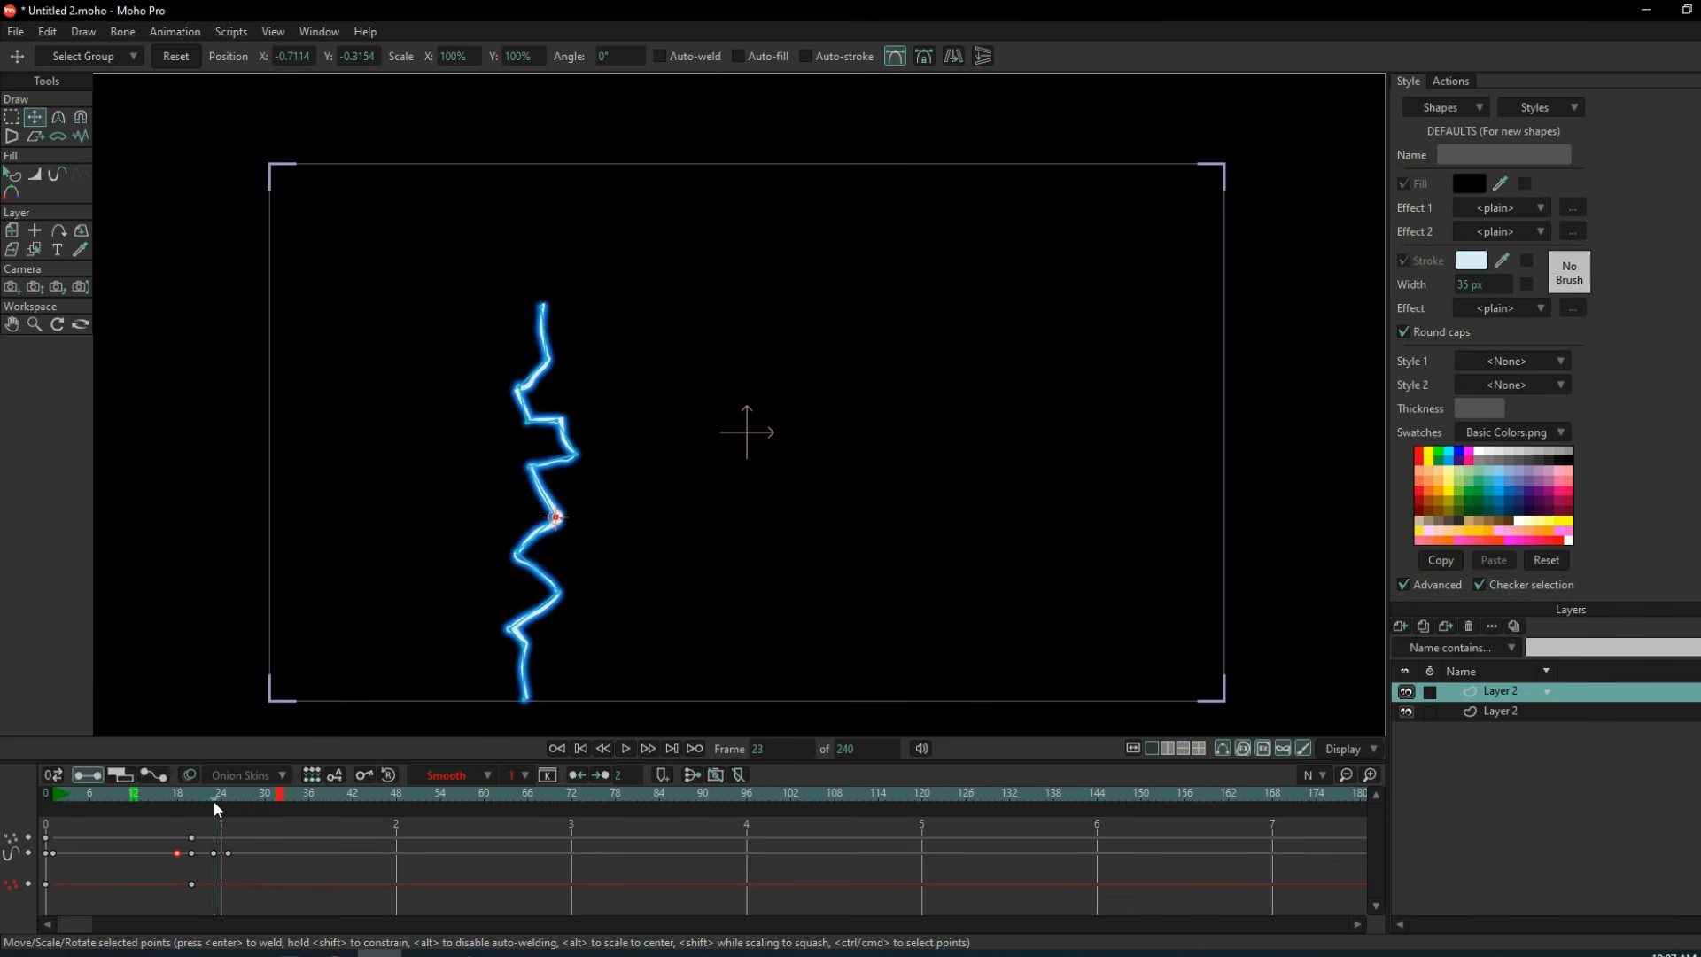
{"action": "key", "text": "ctrl+a"}
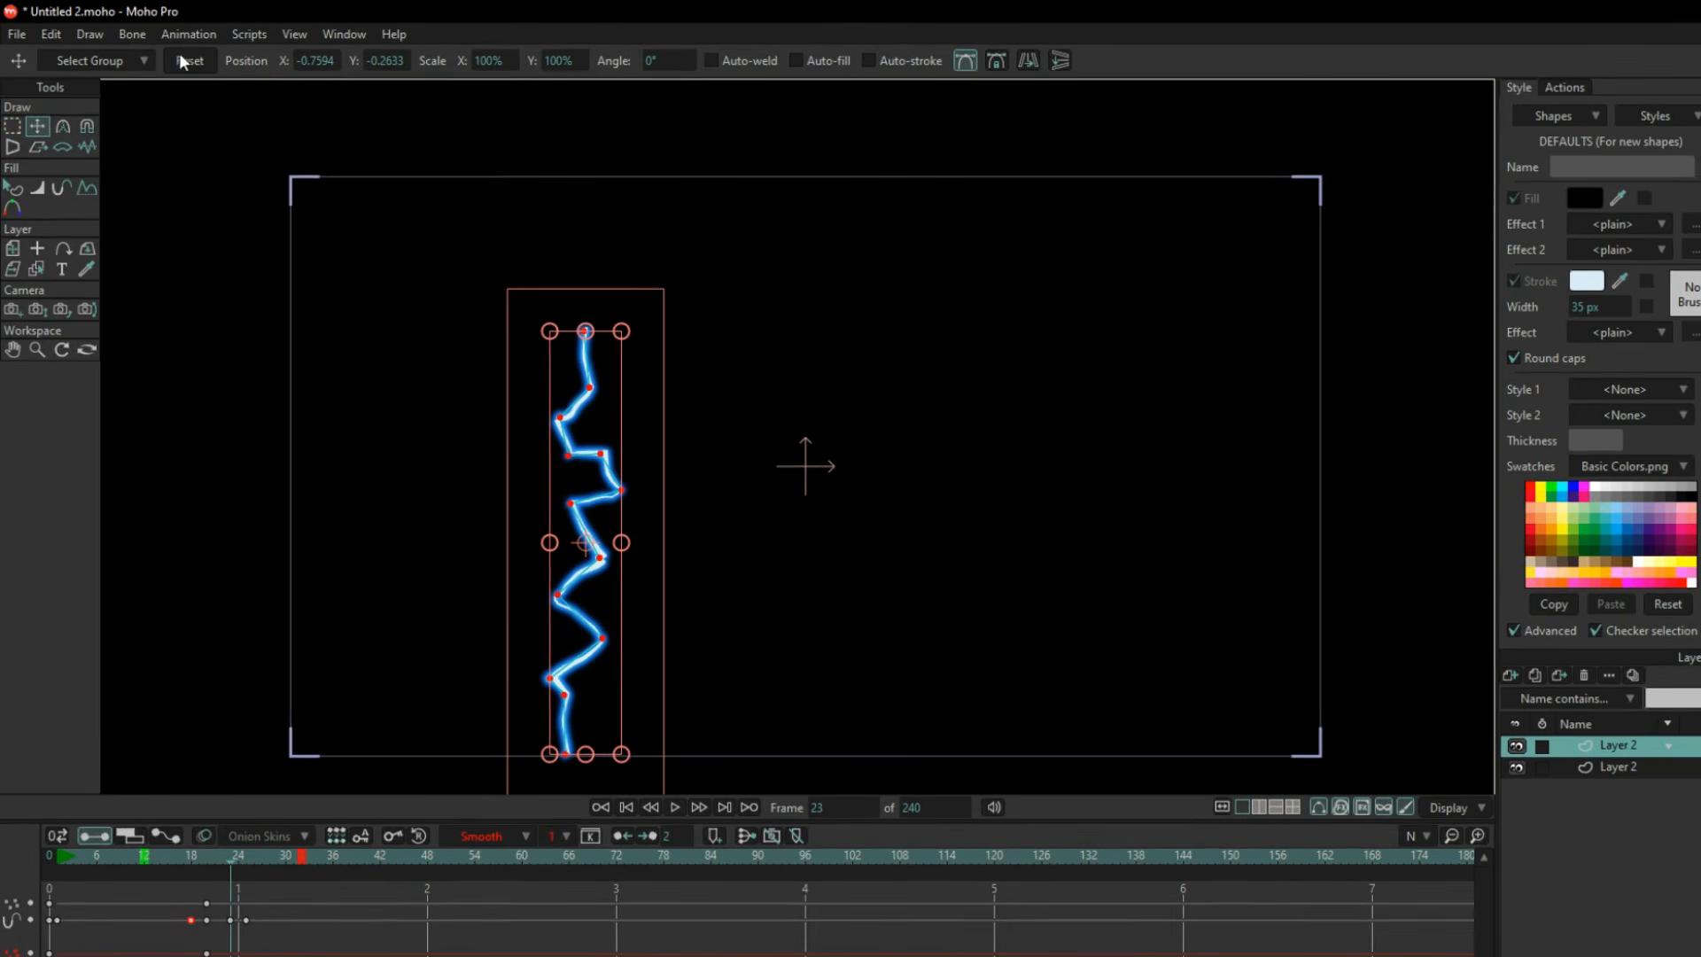
{"action": "left_click", "coordinate": [183, 58]}
Step through the frames from 20 to 25 to examine the bolt's shape change, with the lower Layer 2 selected.
{"action": "mouse_move", "coordinate": [227, 859]}
{"action": "left_mouse_down"}
{"action": "mouse_move", "coordinate": [203, 859]}
{"action": "mouse_move", "coordinate": [244, 864]}
{"action": "left_mouse_up"}
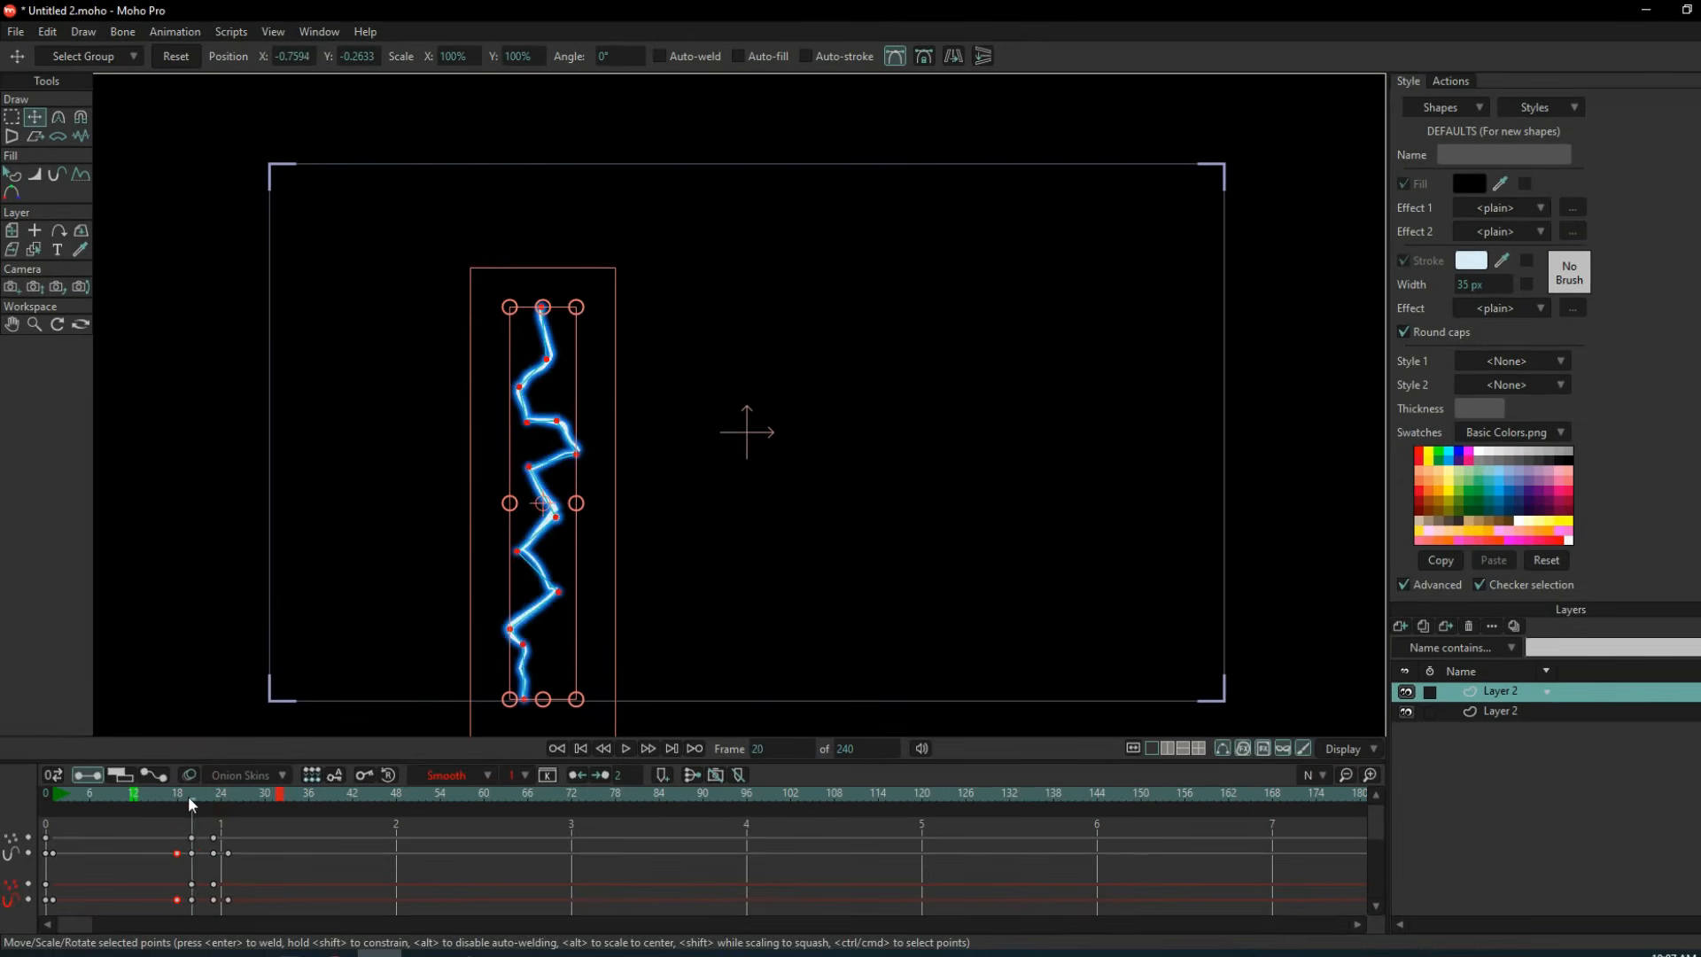
{"action": "mouse_move", "coordinate": [226, 801]}
{"action": "left_mouse_down"}
{"action": "mouse_move", "coordinate": [190, 799]}
{"action": "mouse_move", "coordinate": [220, 795]}
{"action": "mouse_move", "coordinate": [206, 794]}
{"action": "left_mouse_up"}
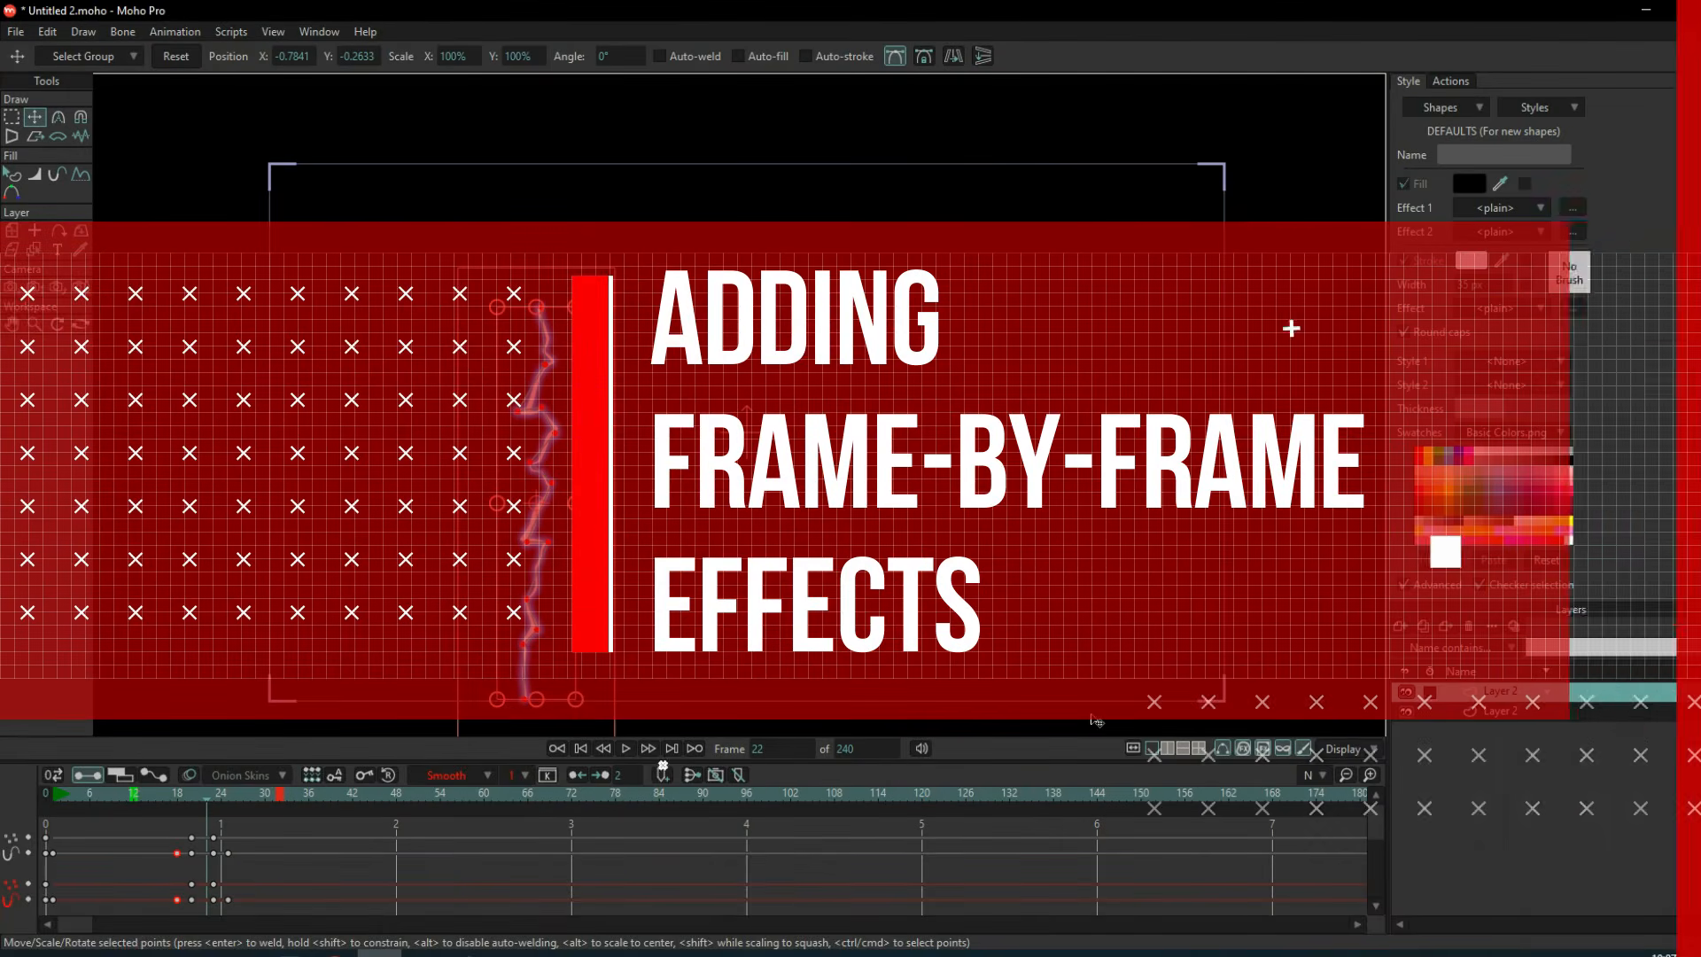
{"action": "left_click", "coordinate": [1538, 715]}
{"action": "key", "text": "Left"}
{"action": "key", "text": "Left"}
{"action": "key", "text": "Left"}
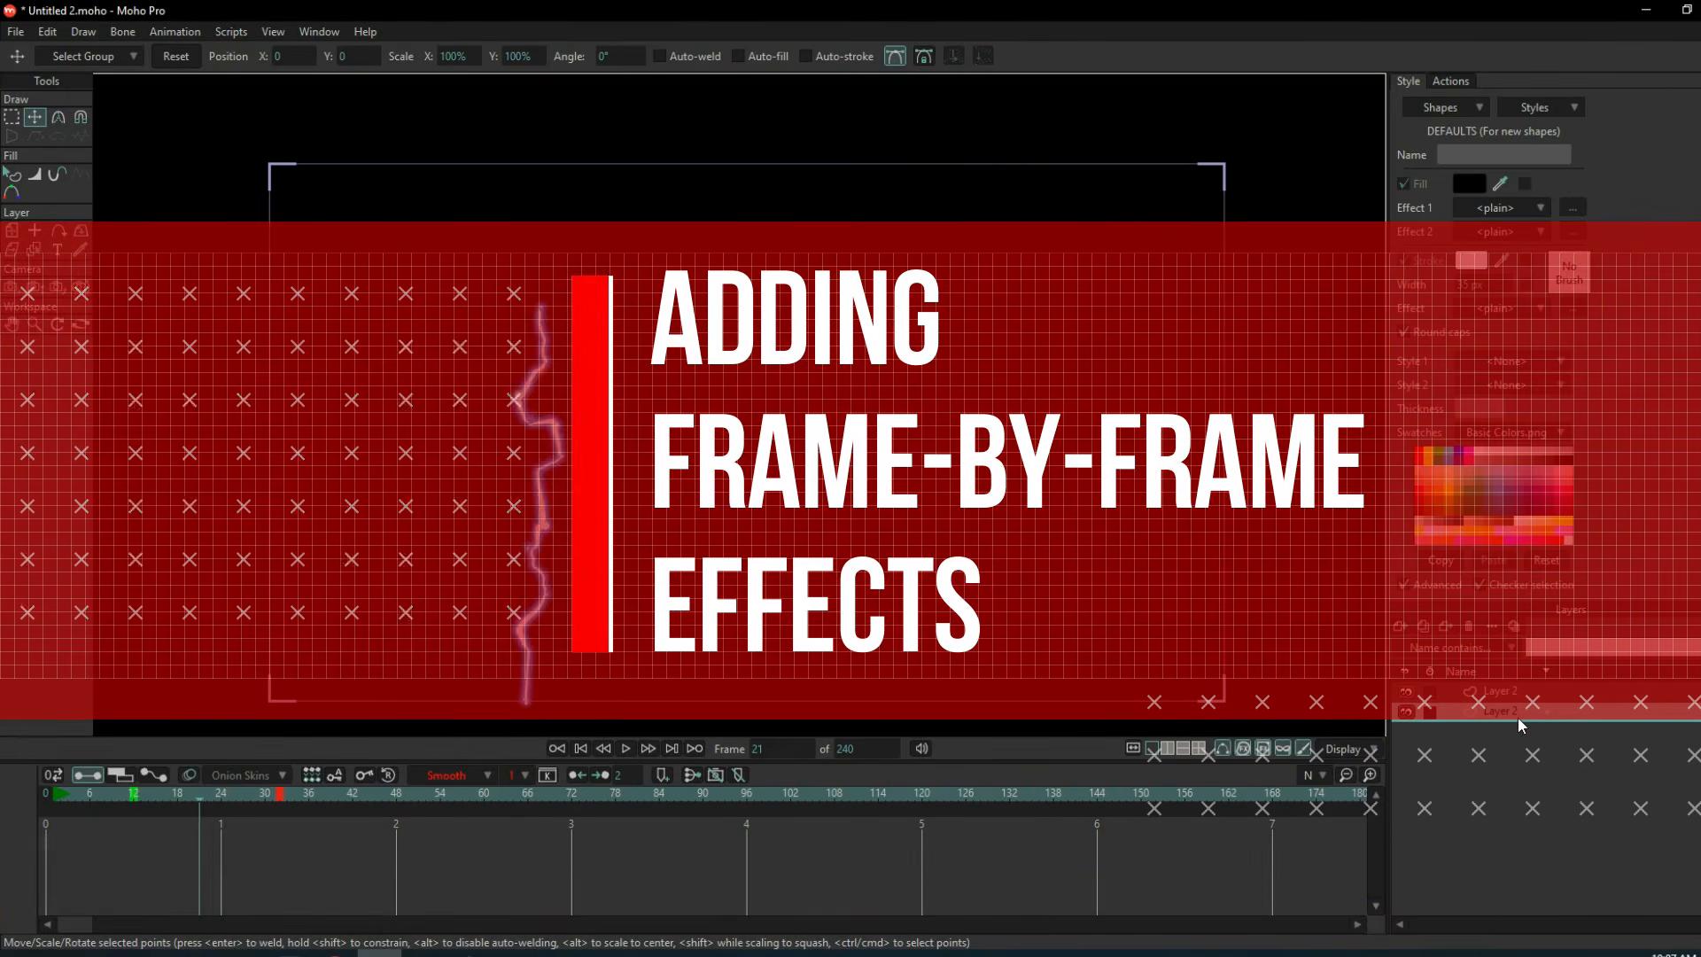
{"action": "key", "text": "Right"}
{"action": "key", "text": "Right"}
{"action": "key", "text": "Right"}
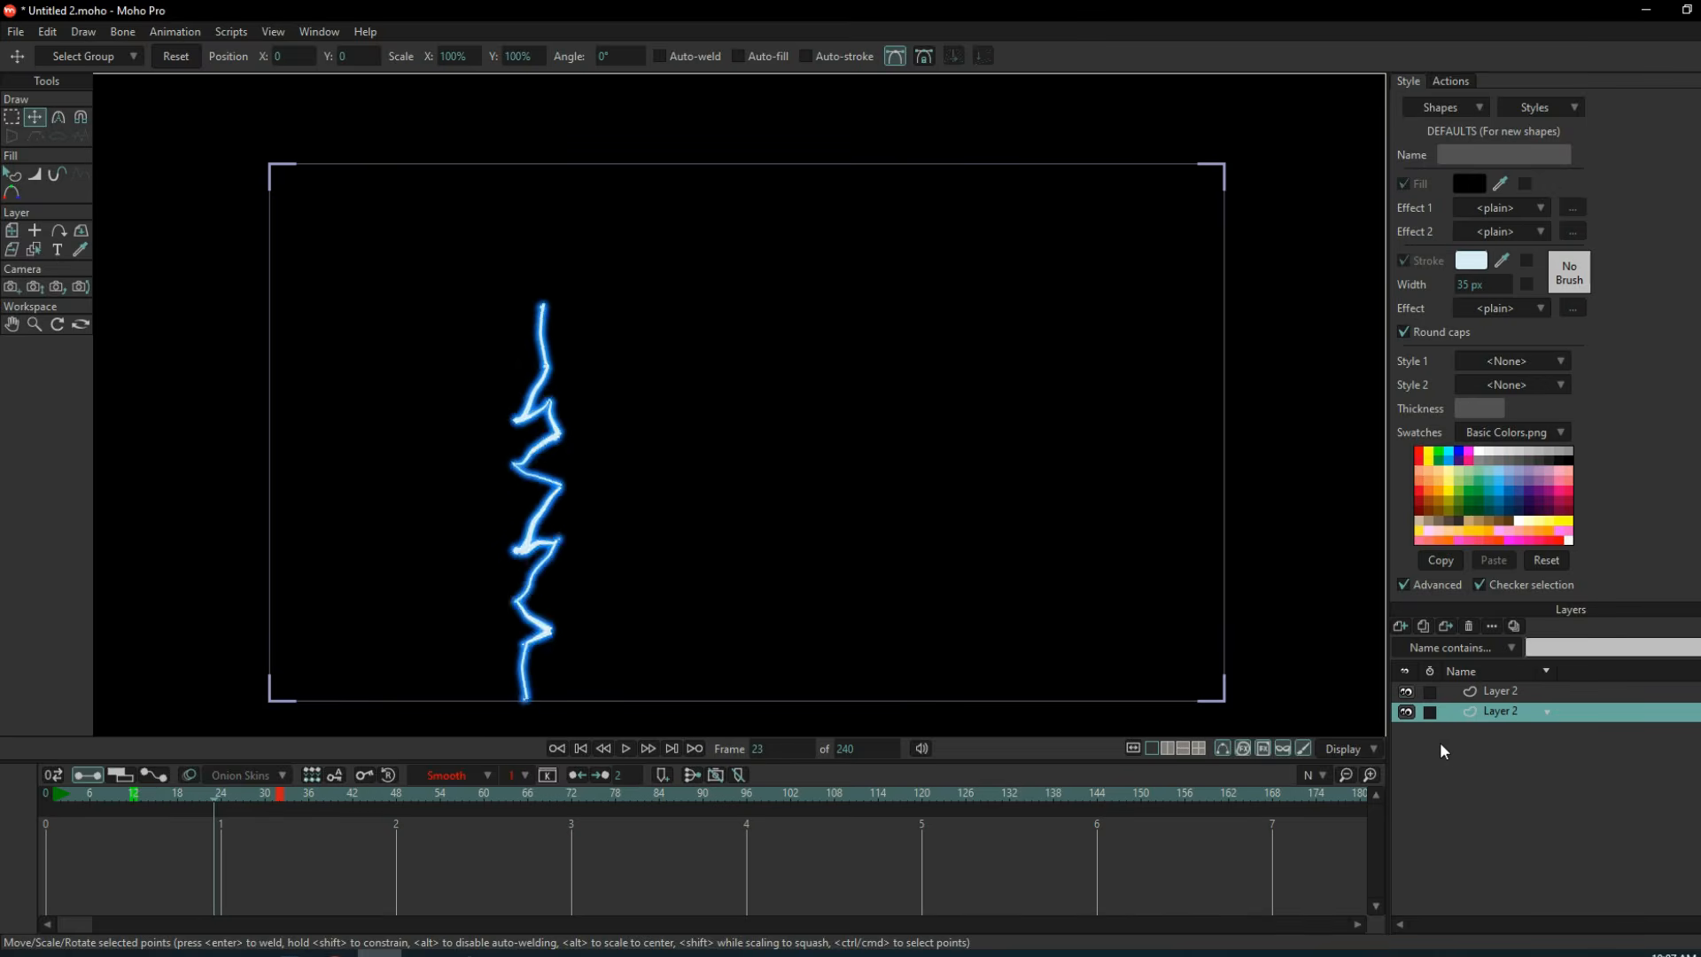
{"action": "key", "text": "Left"}
{"action": "key", "text": "Left"}
{"action": "key", "text": "Left"}
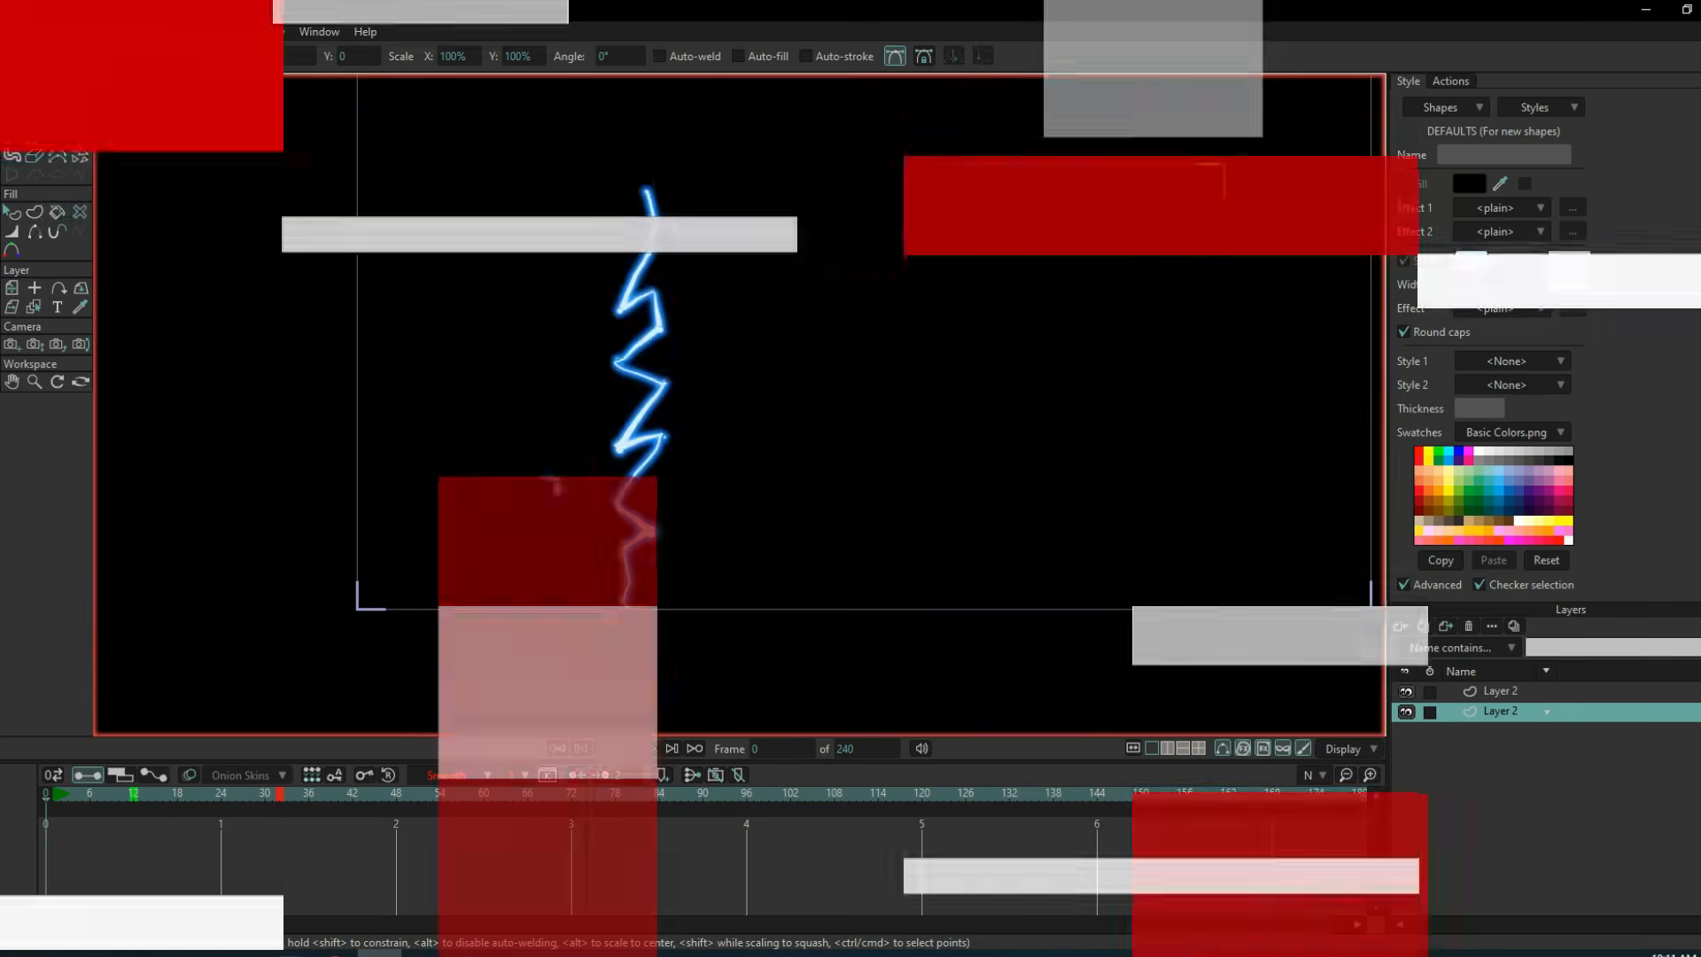
Add two Frame By Frame layers above the bolt layers and select Layer 3.
{"action": "left_click", "coordinate": [1400, 626]}
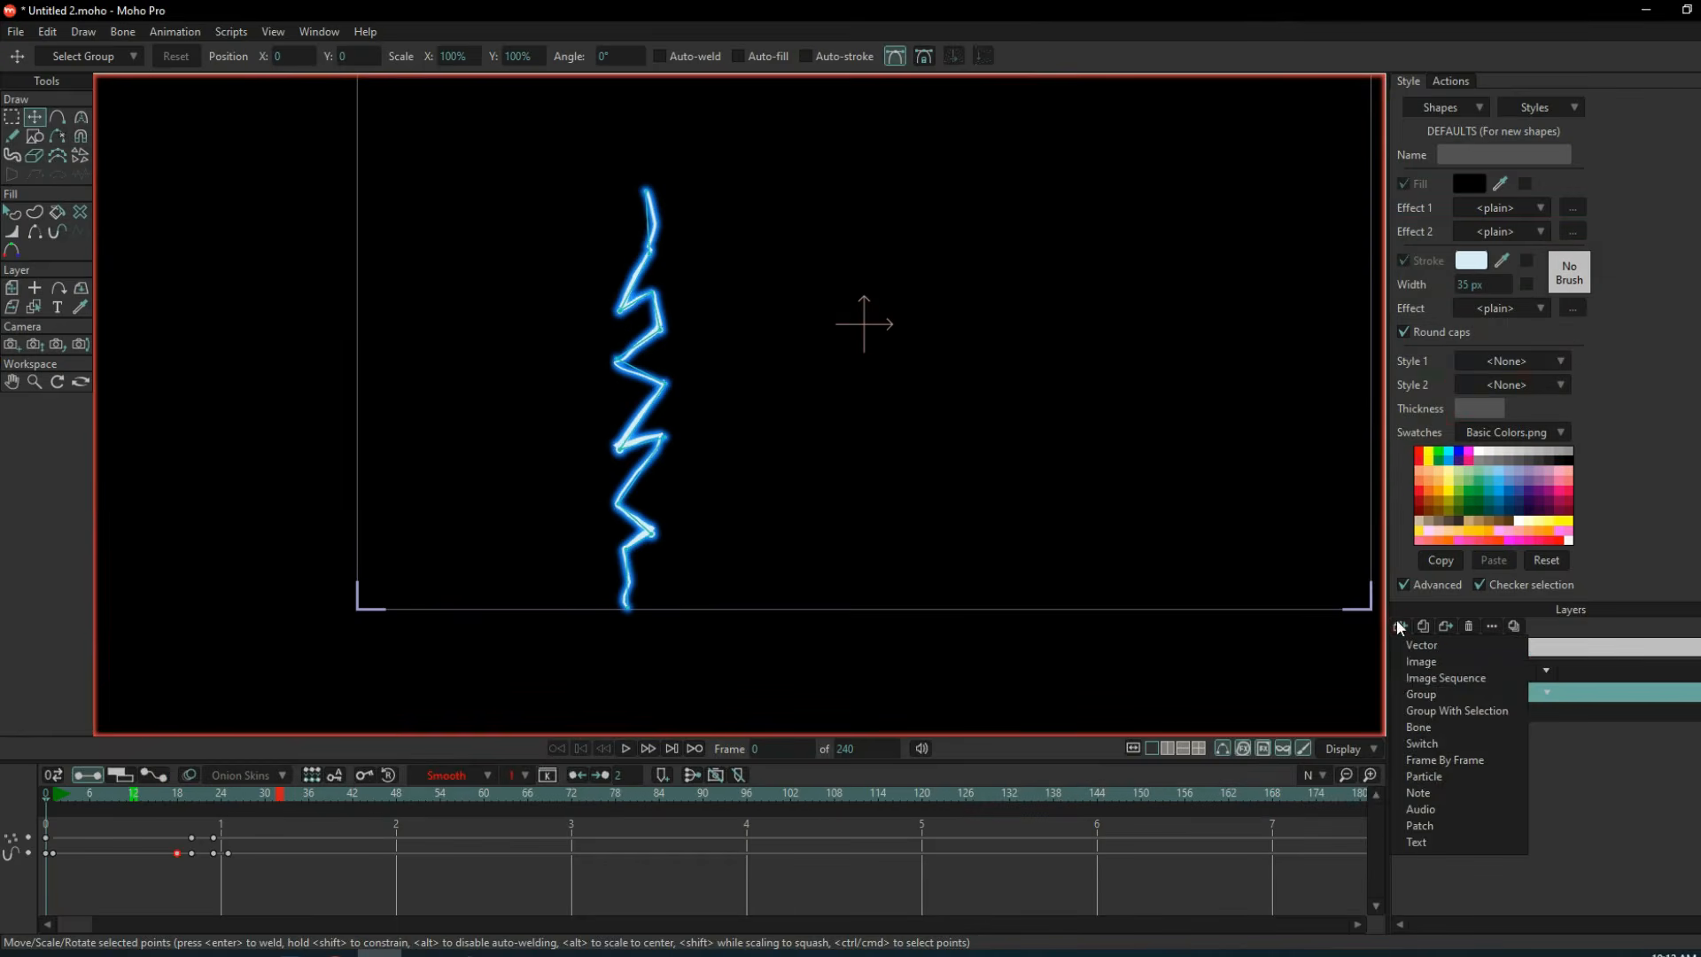
{"action": "left_click", "coordinate": [1444, 761]}
{"action": "left_click", "coordinate": [1400, 625]}
{"action": "left_click", "coordinate": [1440, 760]}
{"action": "left_click", "coordinate": [1512, 711]}
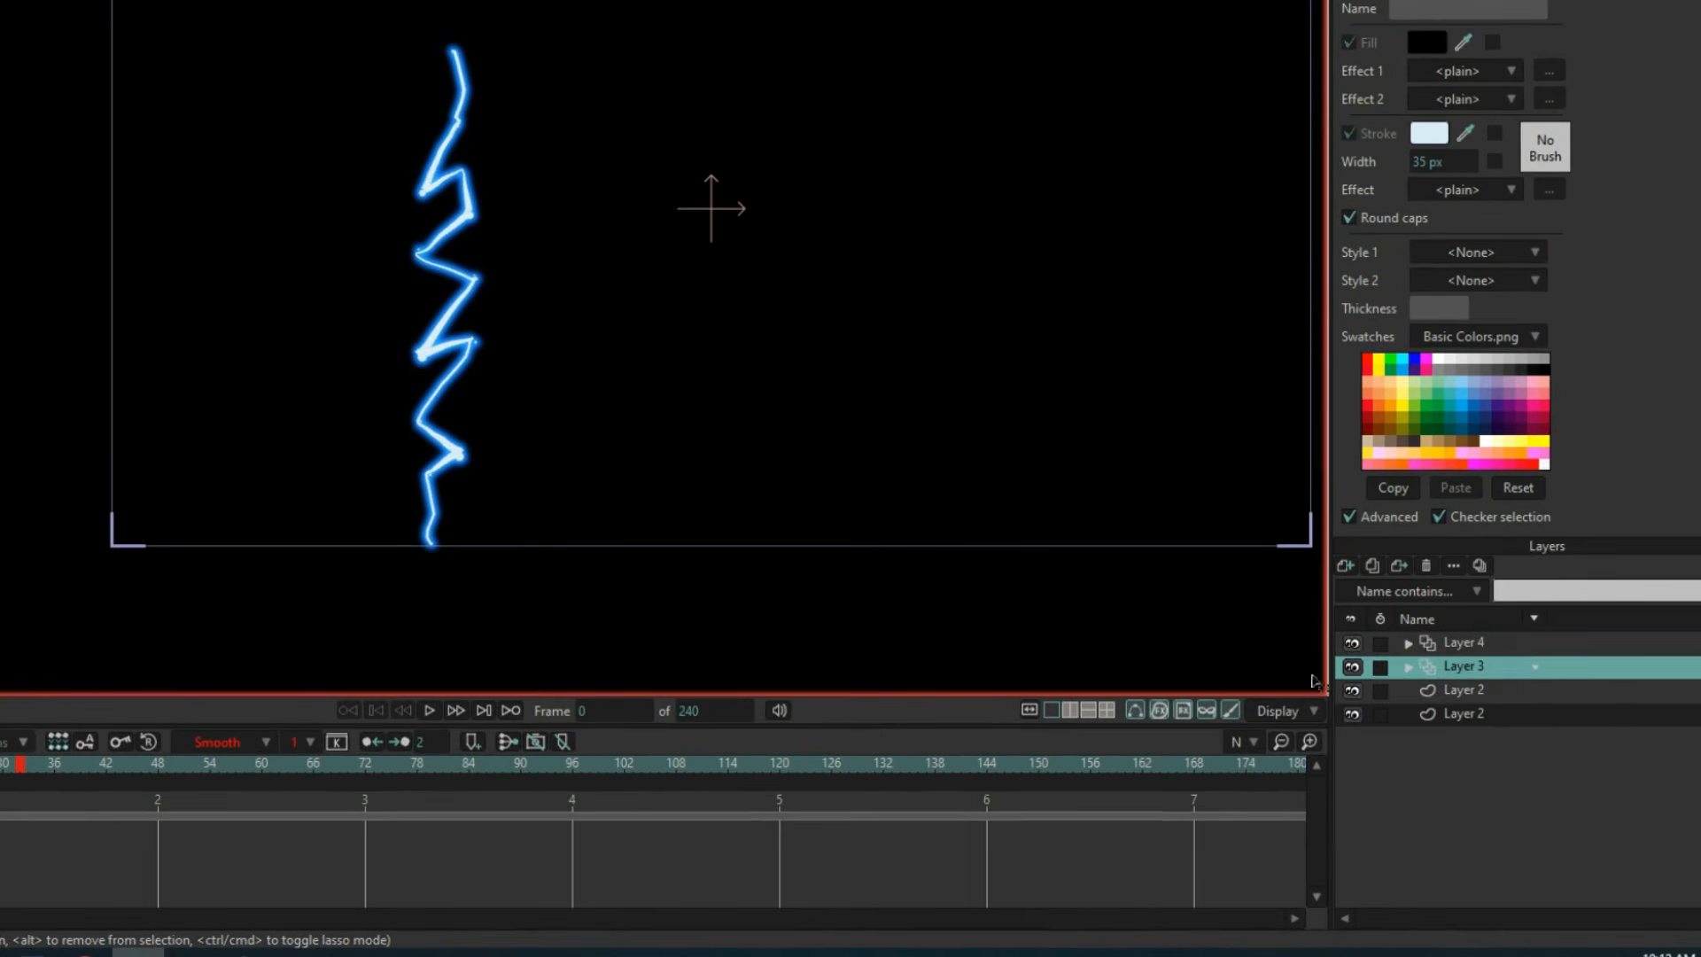
At frame 20 of Layer 3, draw a filled ellipse without a stroke over the bolt's lower tip.
{"action": "left_click_drag", "start_coordinate": [165, 773], "coordinate": [214, 772]}
{"action": "scroll", "coordinate": [741, 548], "scroll_direction": "up", "scroll_amount": 8}
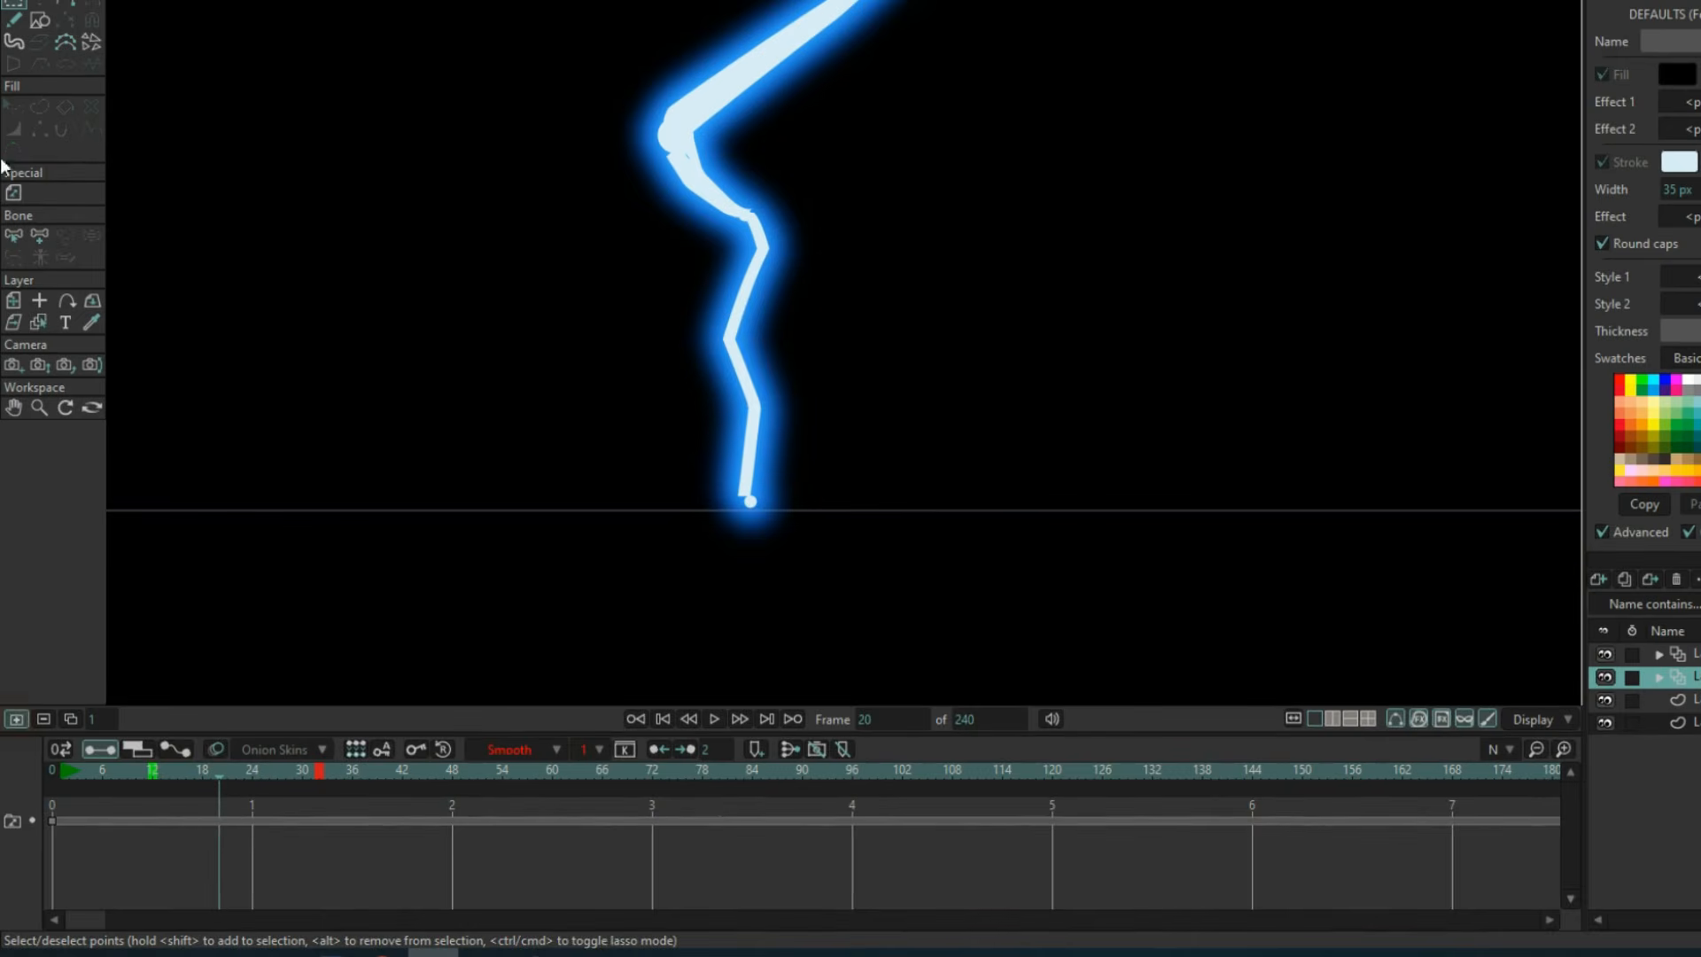
{"action": "left_click", "coordinate": [13, 19]}
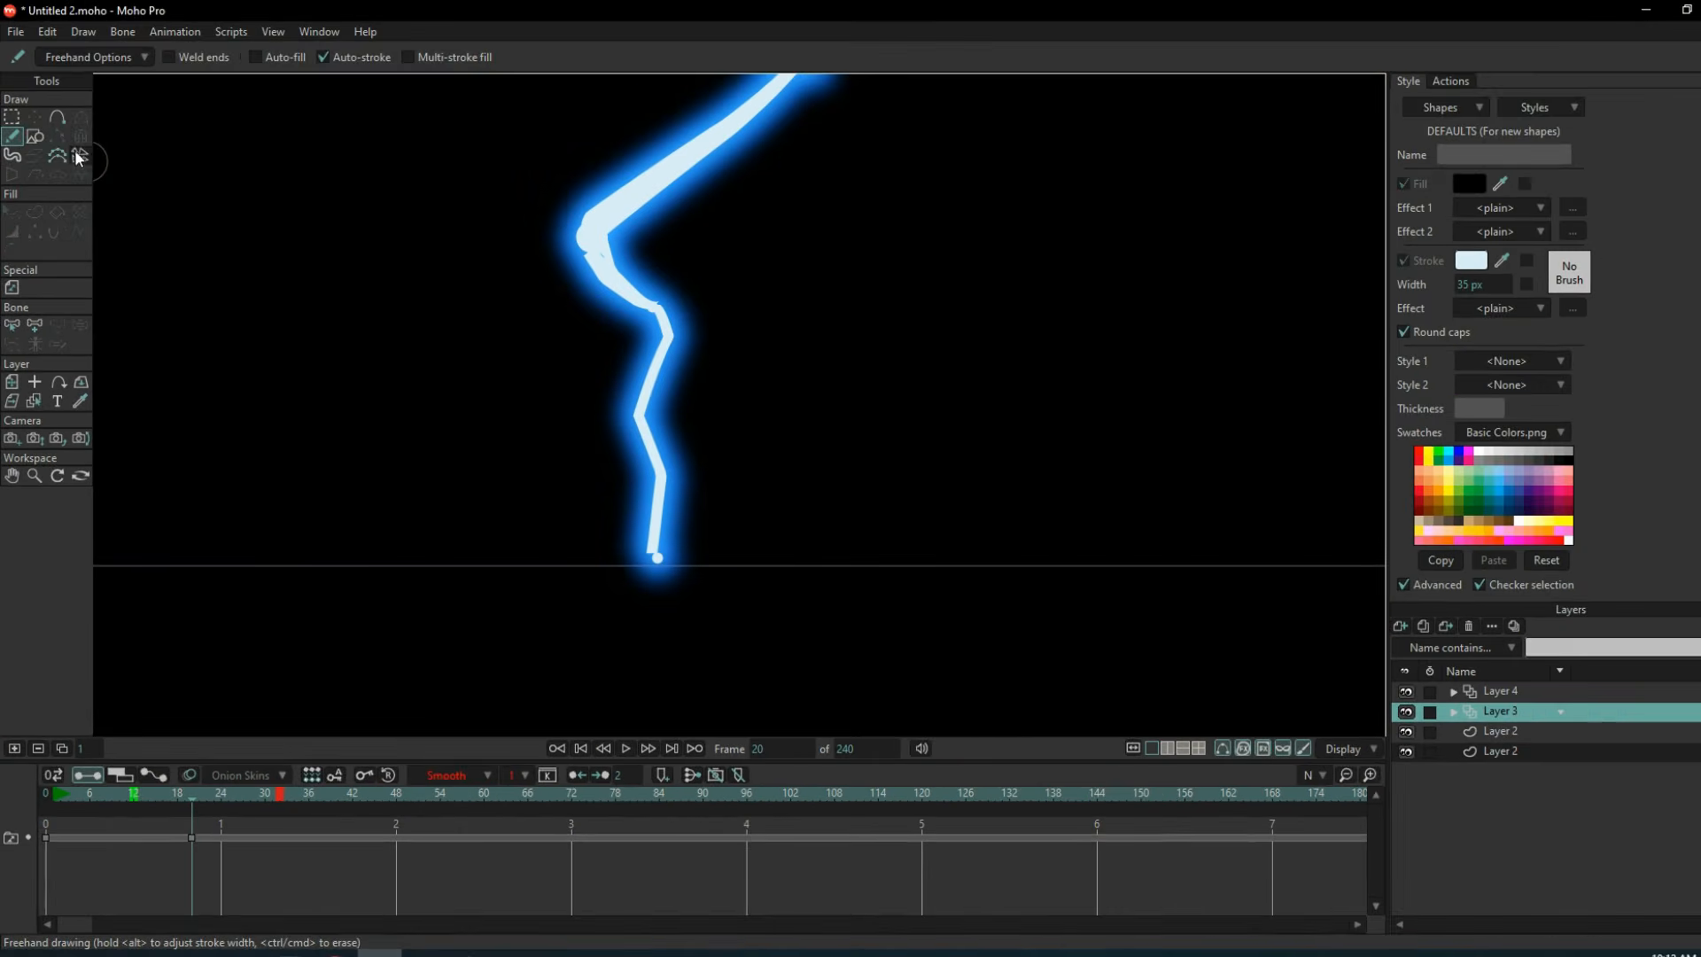
{"action": "left_click", "coordinate": [40, 20]}
{"action": "left_click_drag", "start_coordinate": [650, 477], "coordinate": [840, 538]}
{"action": "key", "text": "ctrl+z"}
{"action": "left_click", "coordinate": [220, 57]}
{"action": "left_click_drag", "start_coordinate": [658, 453], "coordinate": [837, 548]}
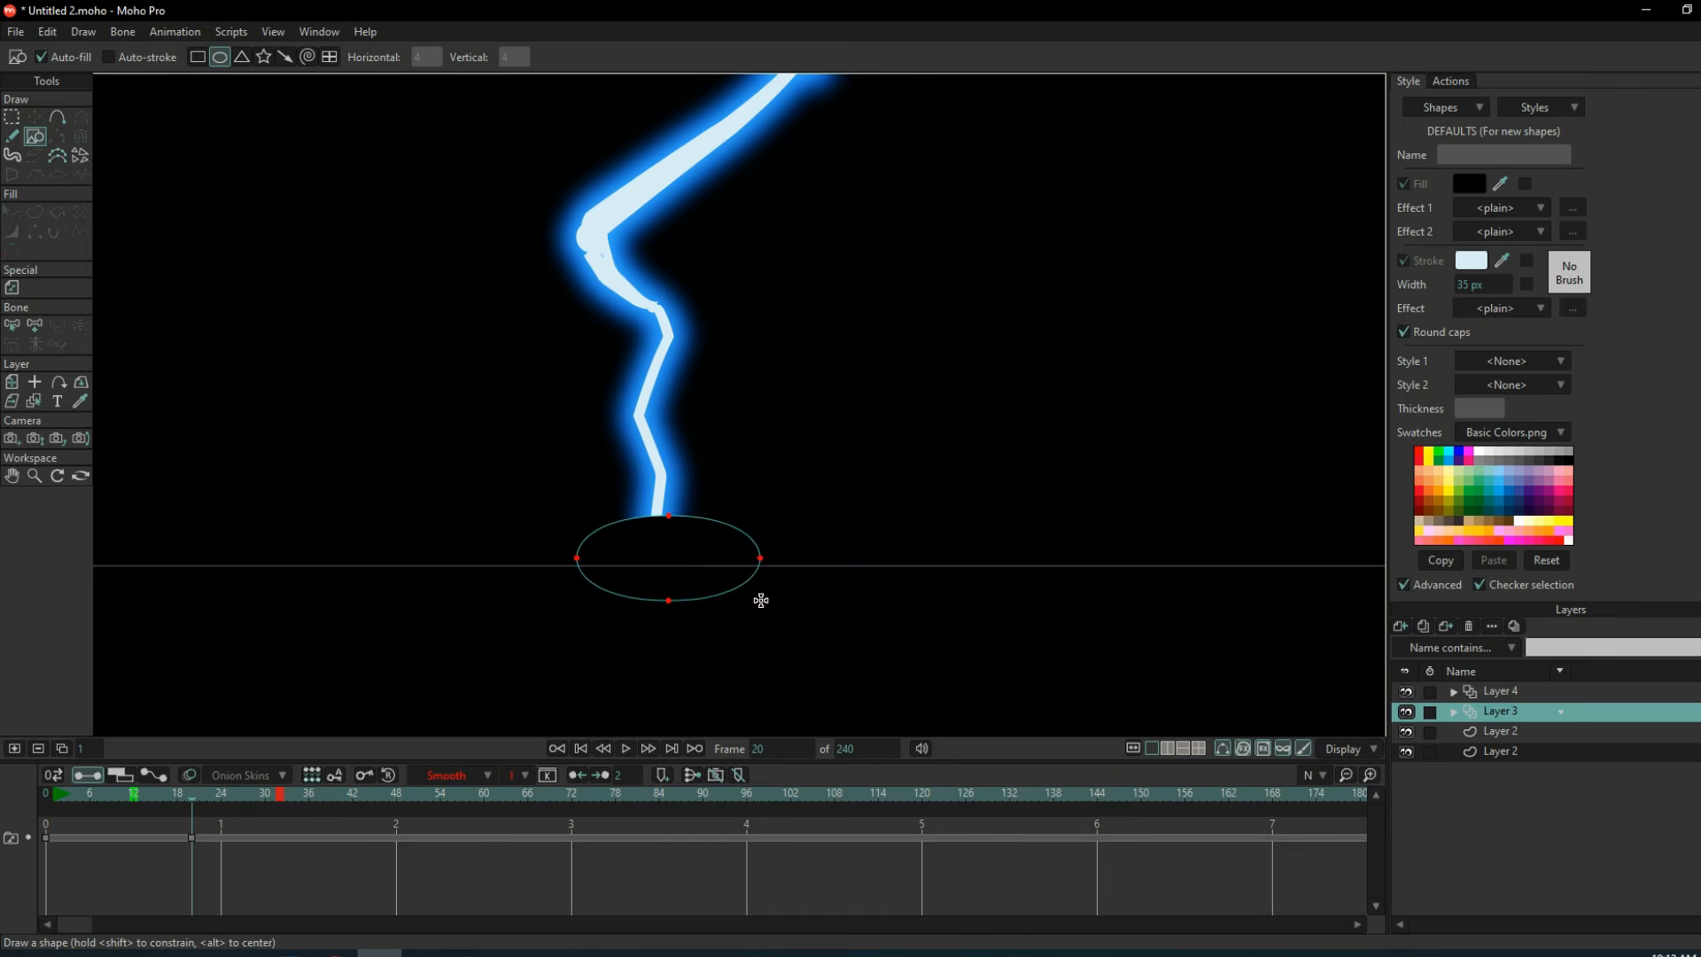
{"action": "left_click_drag", "start_coordinate": [760, 601], "coordinate": [777, 600]}
Enlarge the ellipse and centre it on the bolt's lower tip.
{"action": "left_click", "coordinate": [34, 117]}
{"action": "left_click_drag", "start_coordinate": [778, 515], "coordinate": [836, 494]}
{"action": "left_click_drag", "start_coordinate": [762, 585], "coordinate": [709, 583]}
Fill the ellipse with bright blue and give it a Soft Edge effect with a 35.6 blur radius.
{"action": "left_click", "coordinate": [1467, 189]}
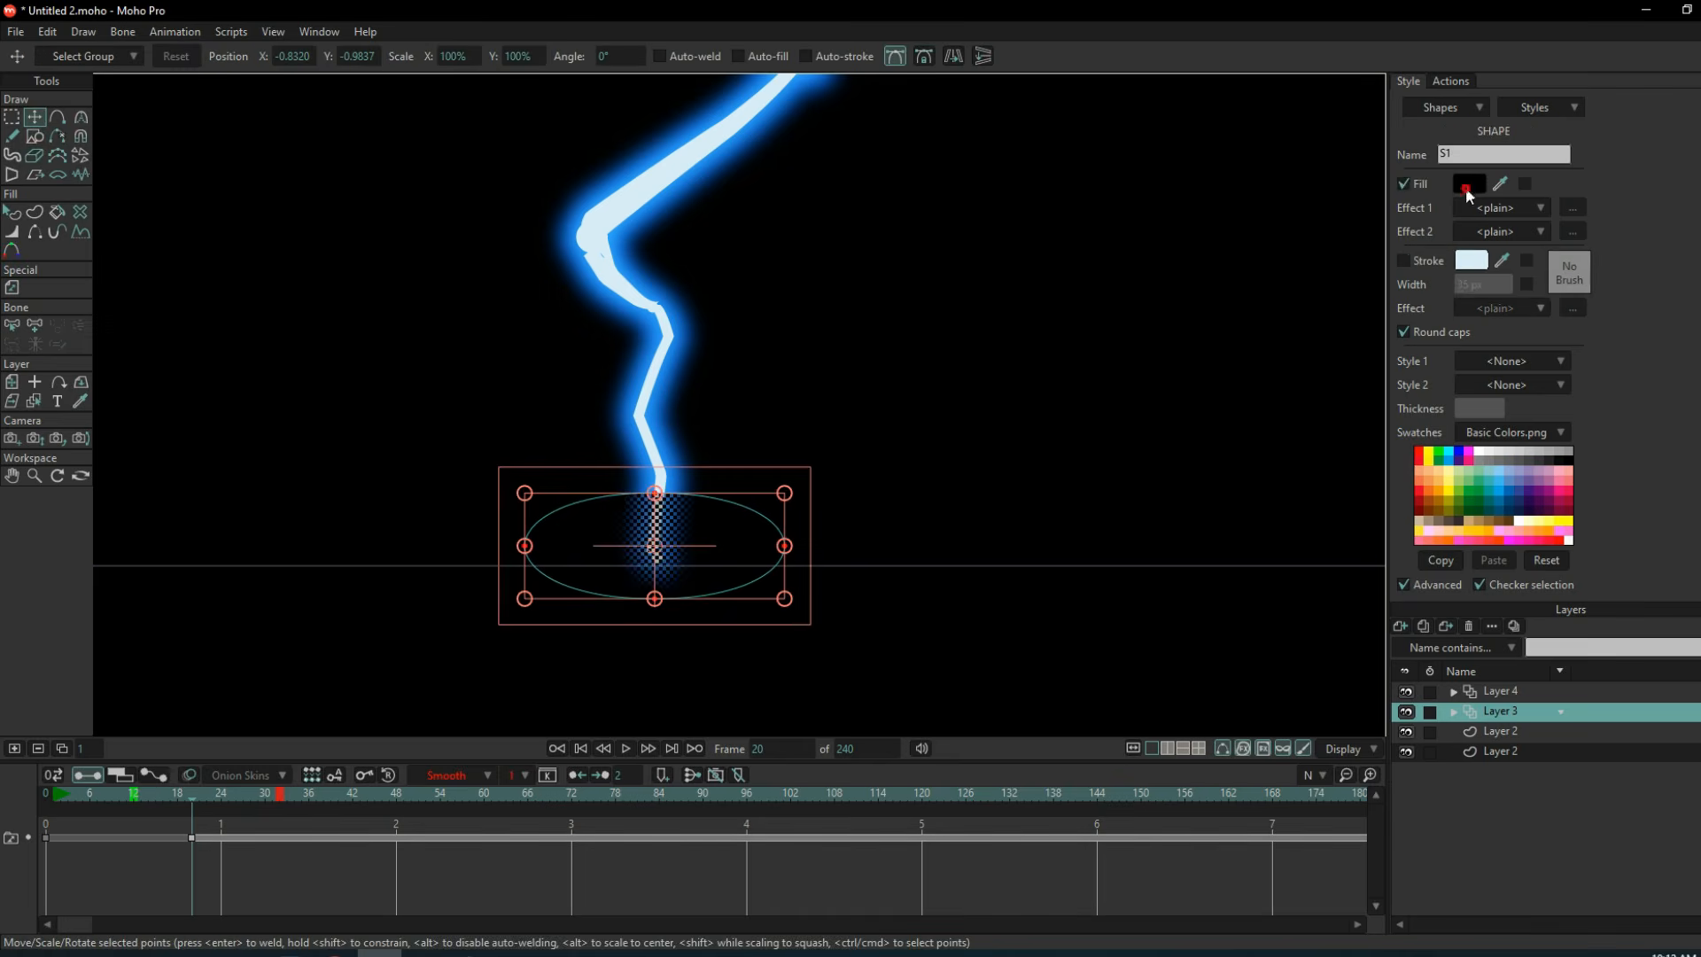
{"action": "left_click", "coordinate": [1187, 355]}
{"action": "left_click", "coordinate": [1355, 551]}
{"action": "left_click", "coordinate": [1506, 208]}
{"action": "left_click", "coordinate": [1566, 263]}
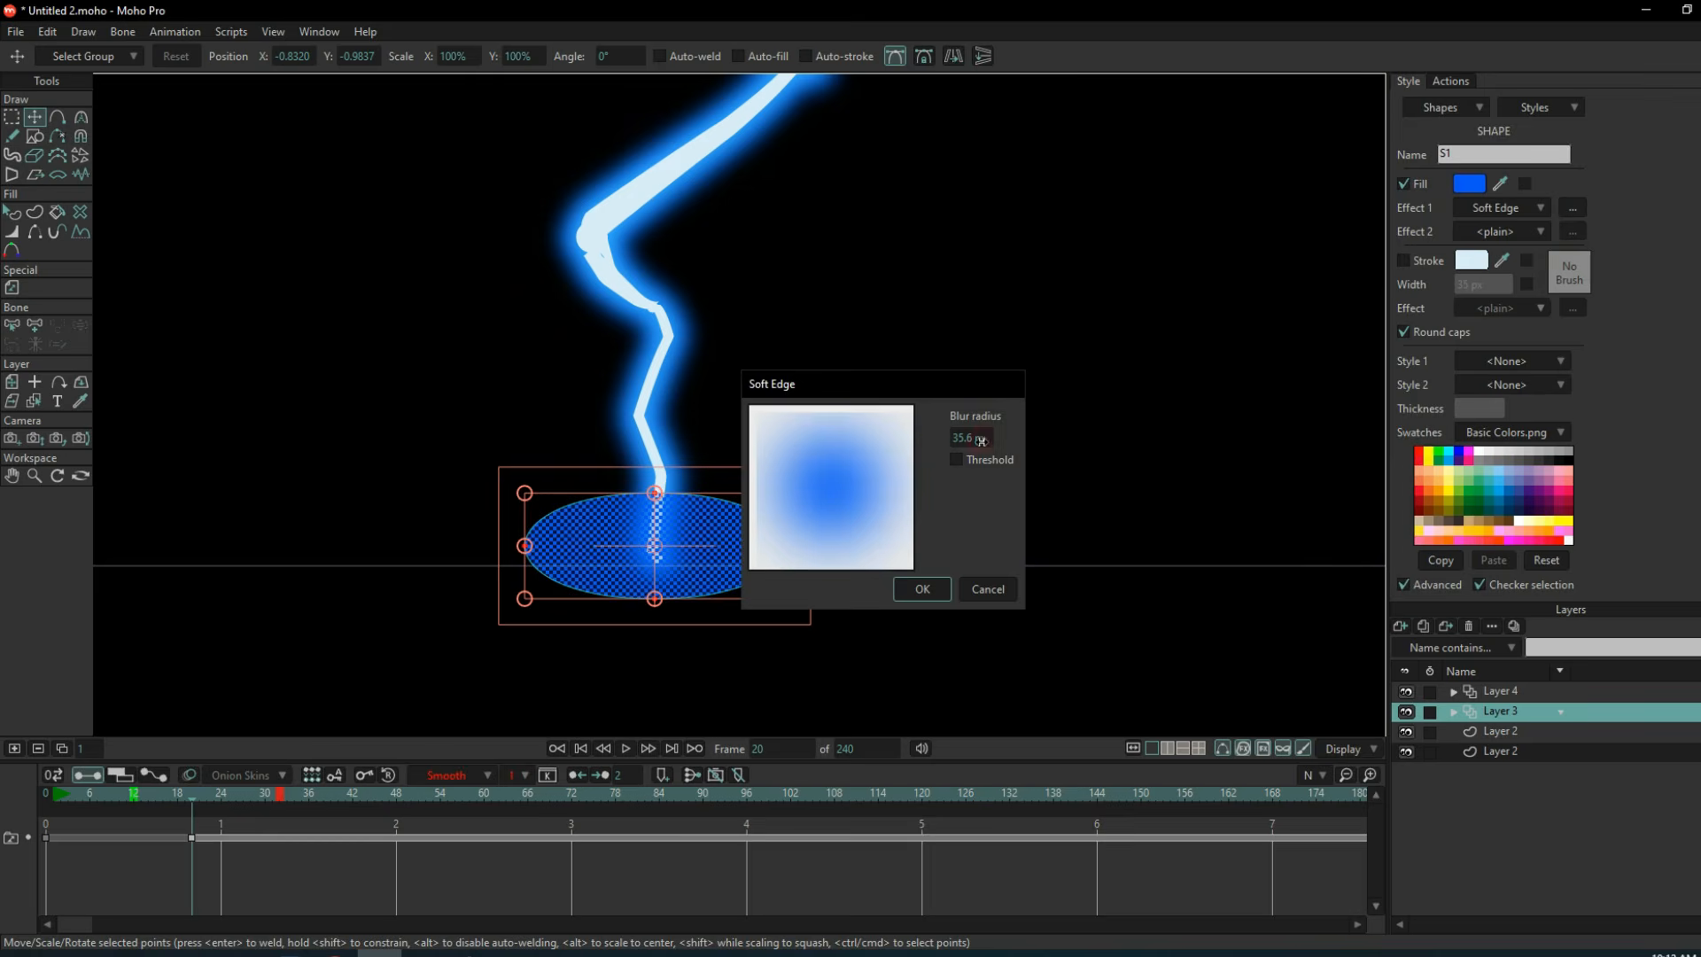
{"action": "left_click", "coordinate": [922, 590]}
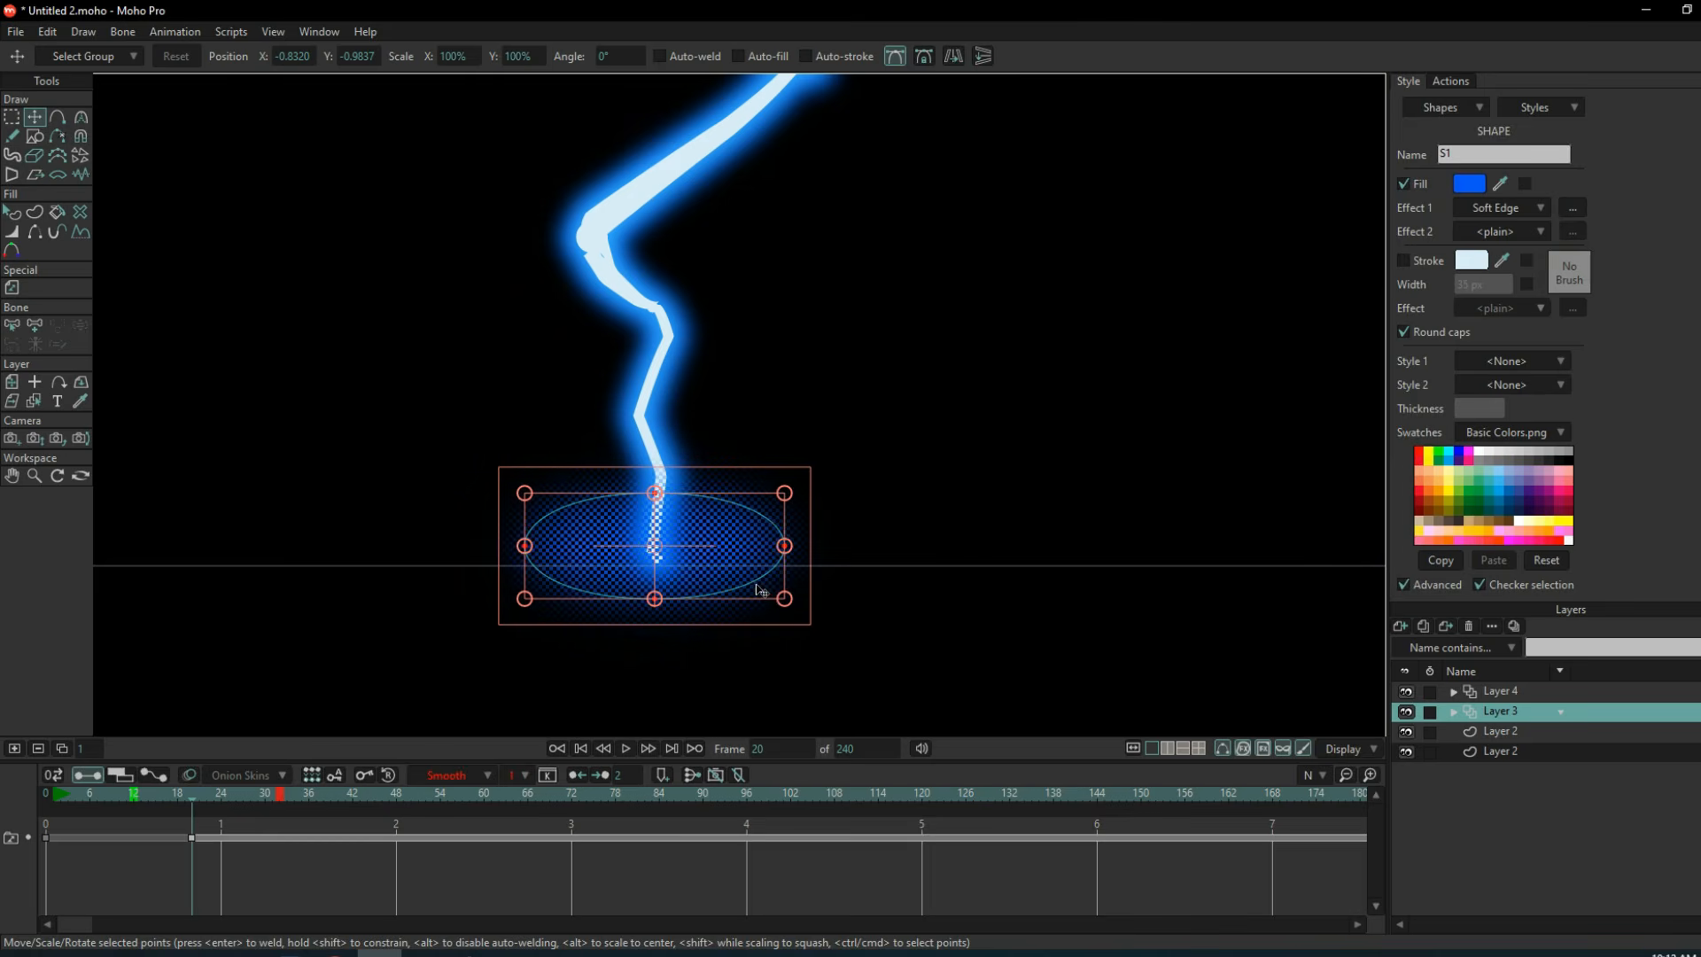
Paste a smaller copy of the ellipse centred inside the blue one and fill it with light blue.
{"action": "key", "text": "ctrl+v"}
{"action": "left_click_drag", "start_coordinate": [784, 492], "coordinate": [768, 502]}
{"action": "left_click_drag", "start_coordinate": [694, 572], "coordinate": [721, 565]}
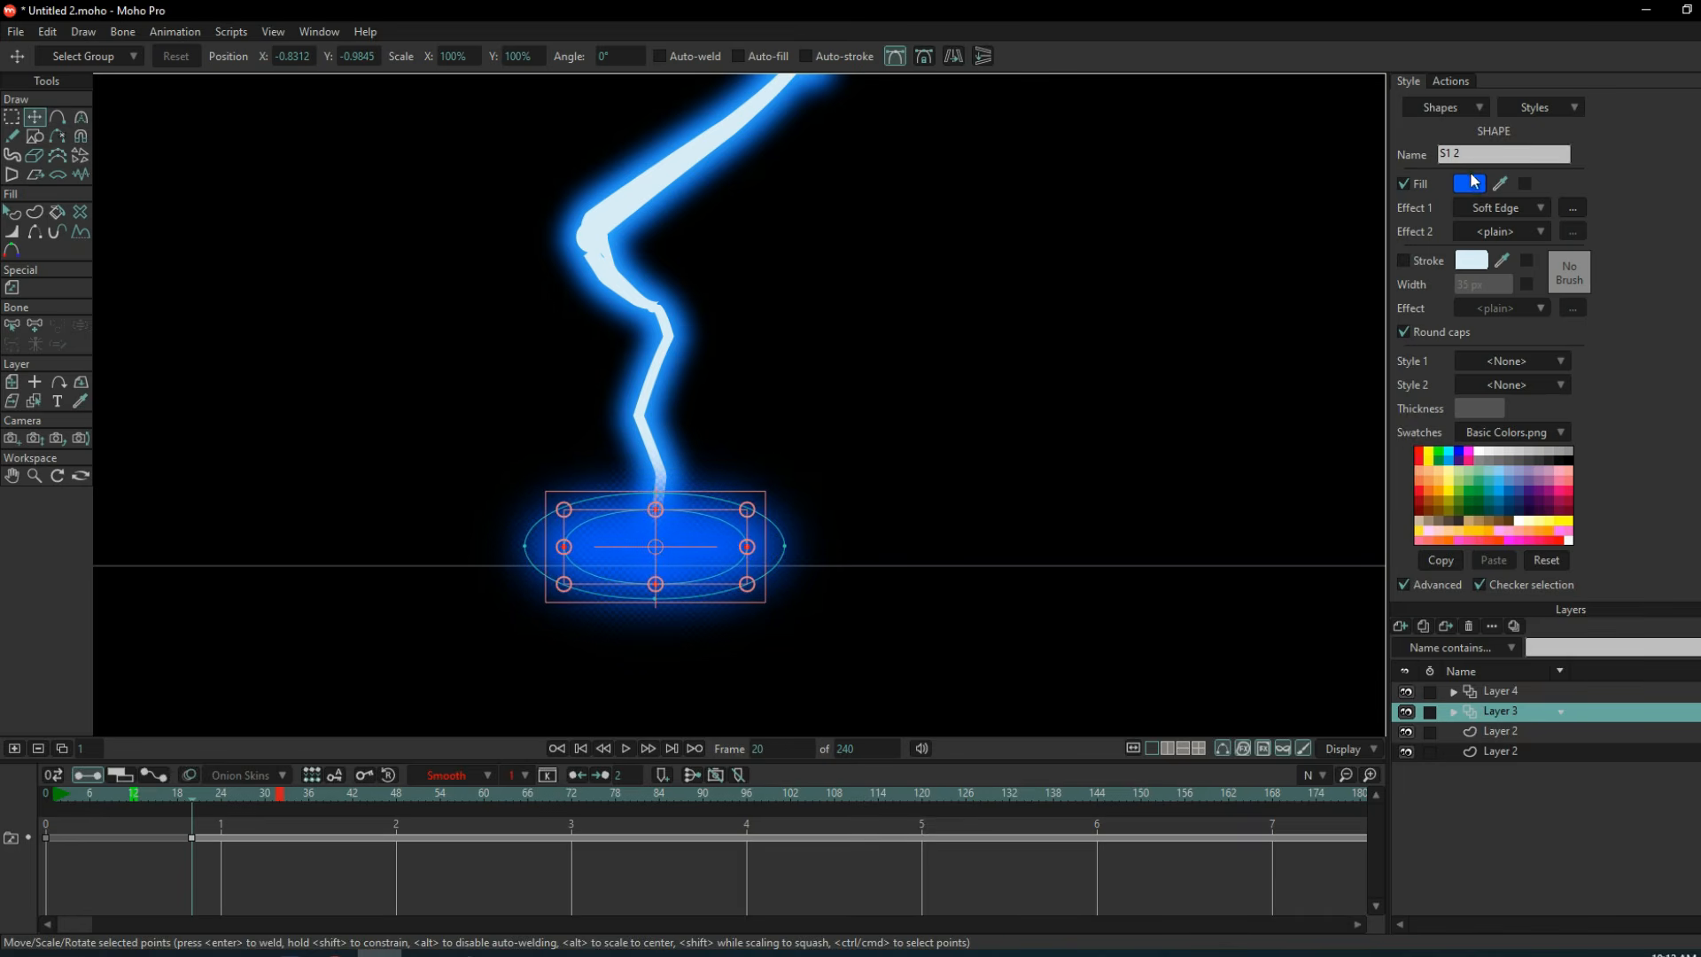
{"action": "left_click", "coordinate": [1472, 181]}
{"action": "left_click", "coordinate": [1265, 314]}
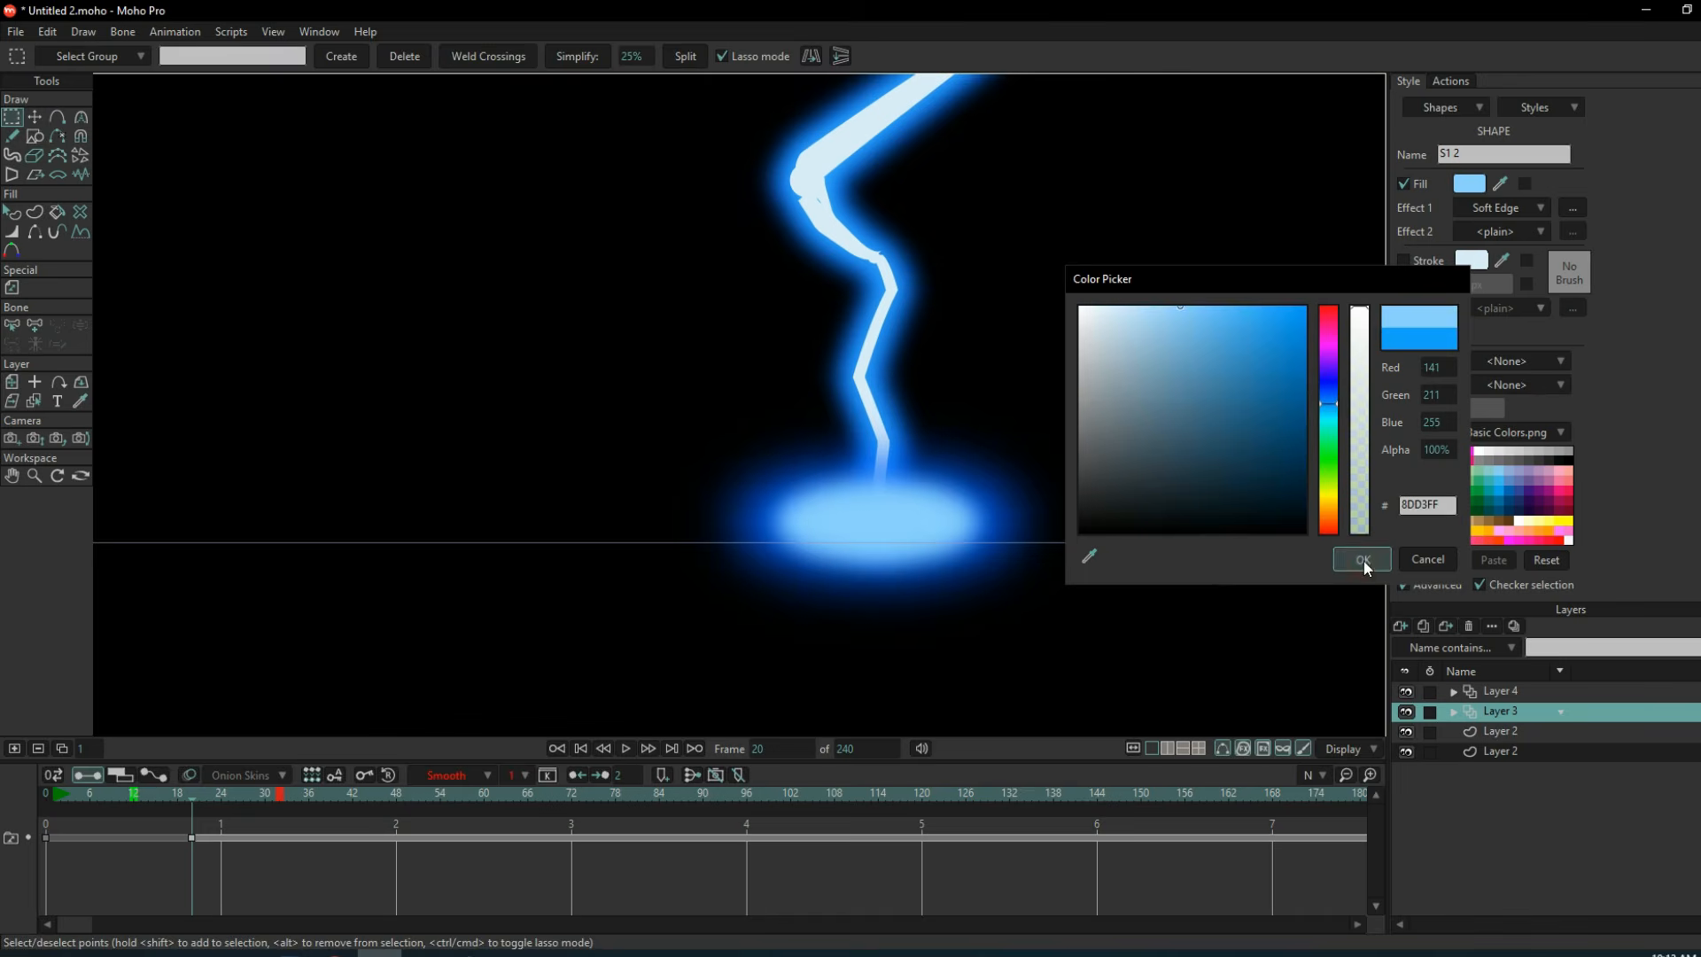
{"action": "left_click", "coordinate": [1363, 560]}
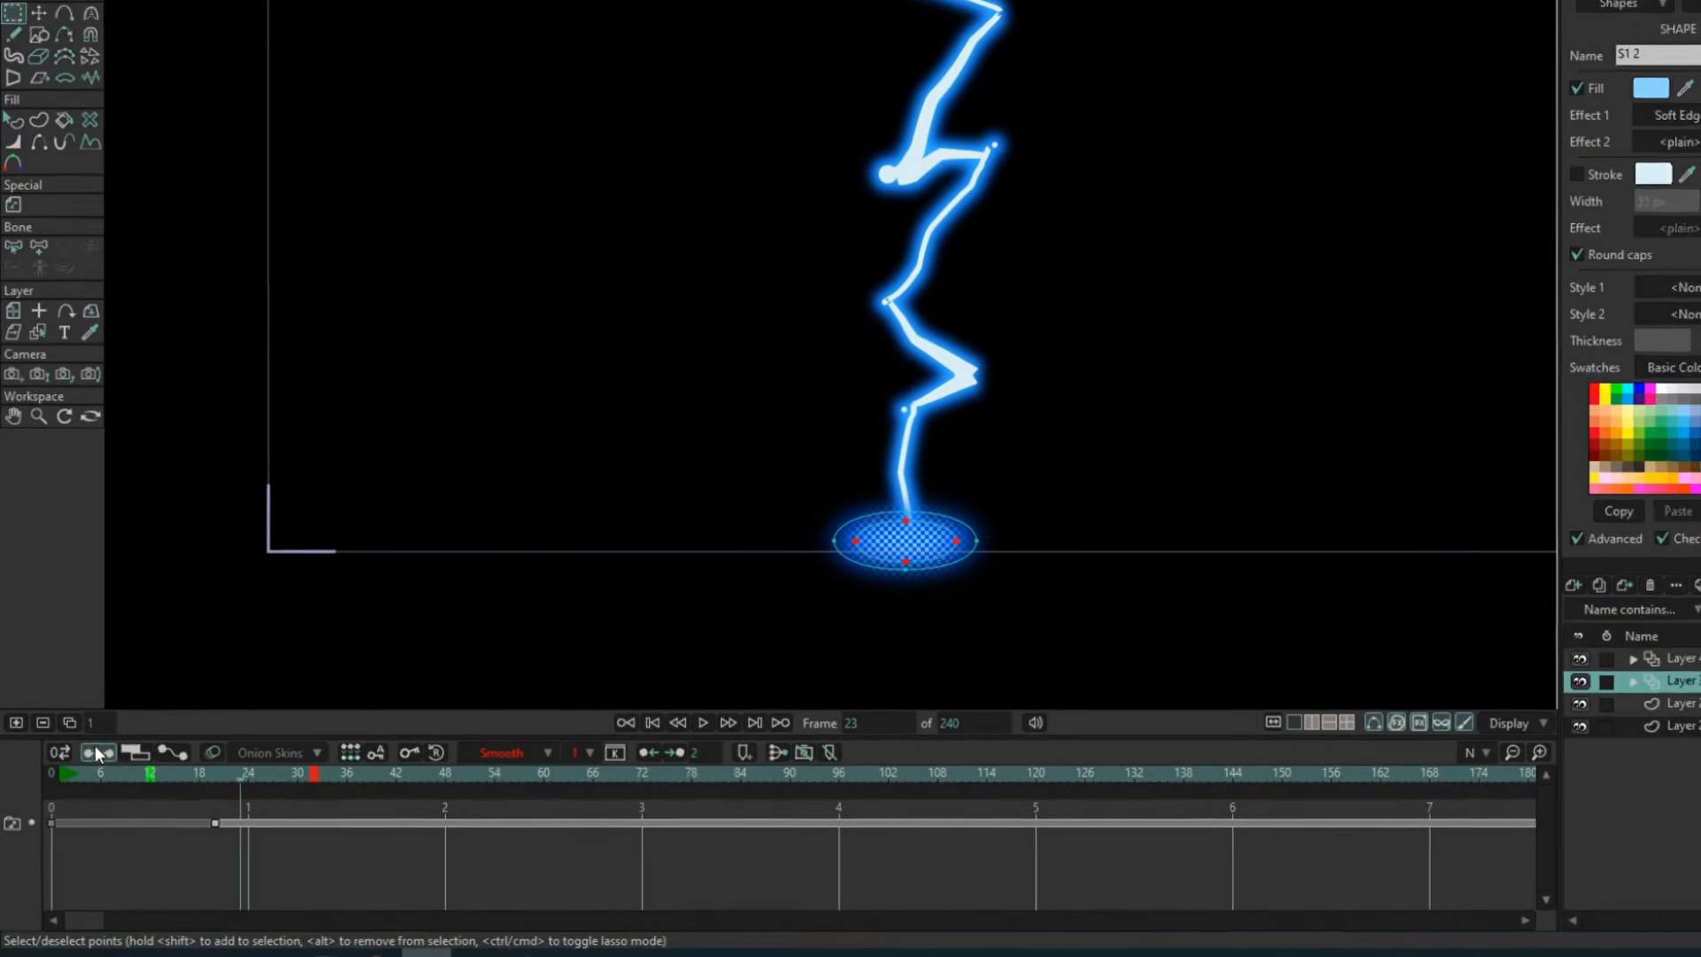
Duplicate the impact glow drawing onto frame 23 and check it on the frames between 21 and 23.
{"action": "left_click", "coordinate": [64, 749]}
{"action": "key", "text": "Left"}
{"action": "key", "text": "Left"}
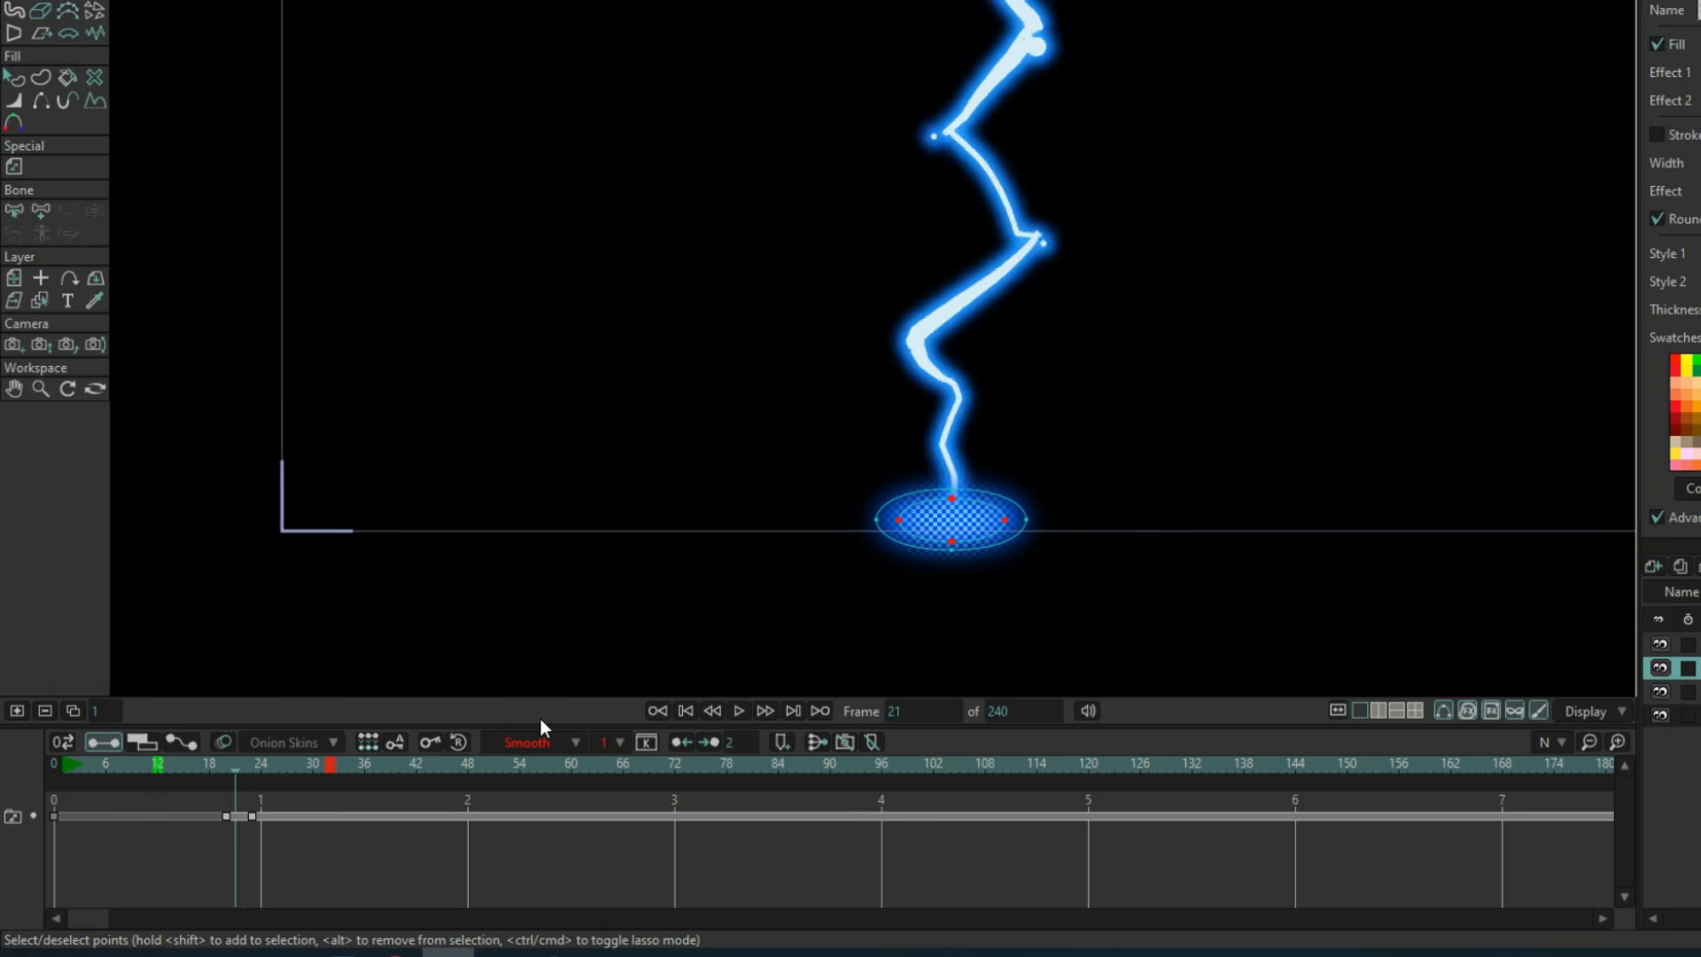
{"action": "key", "text": "Right"}
{"action": "key", "text": "Right"}
{"action": "key", "text": "Right"}
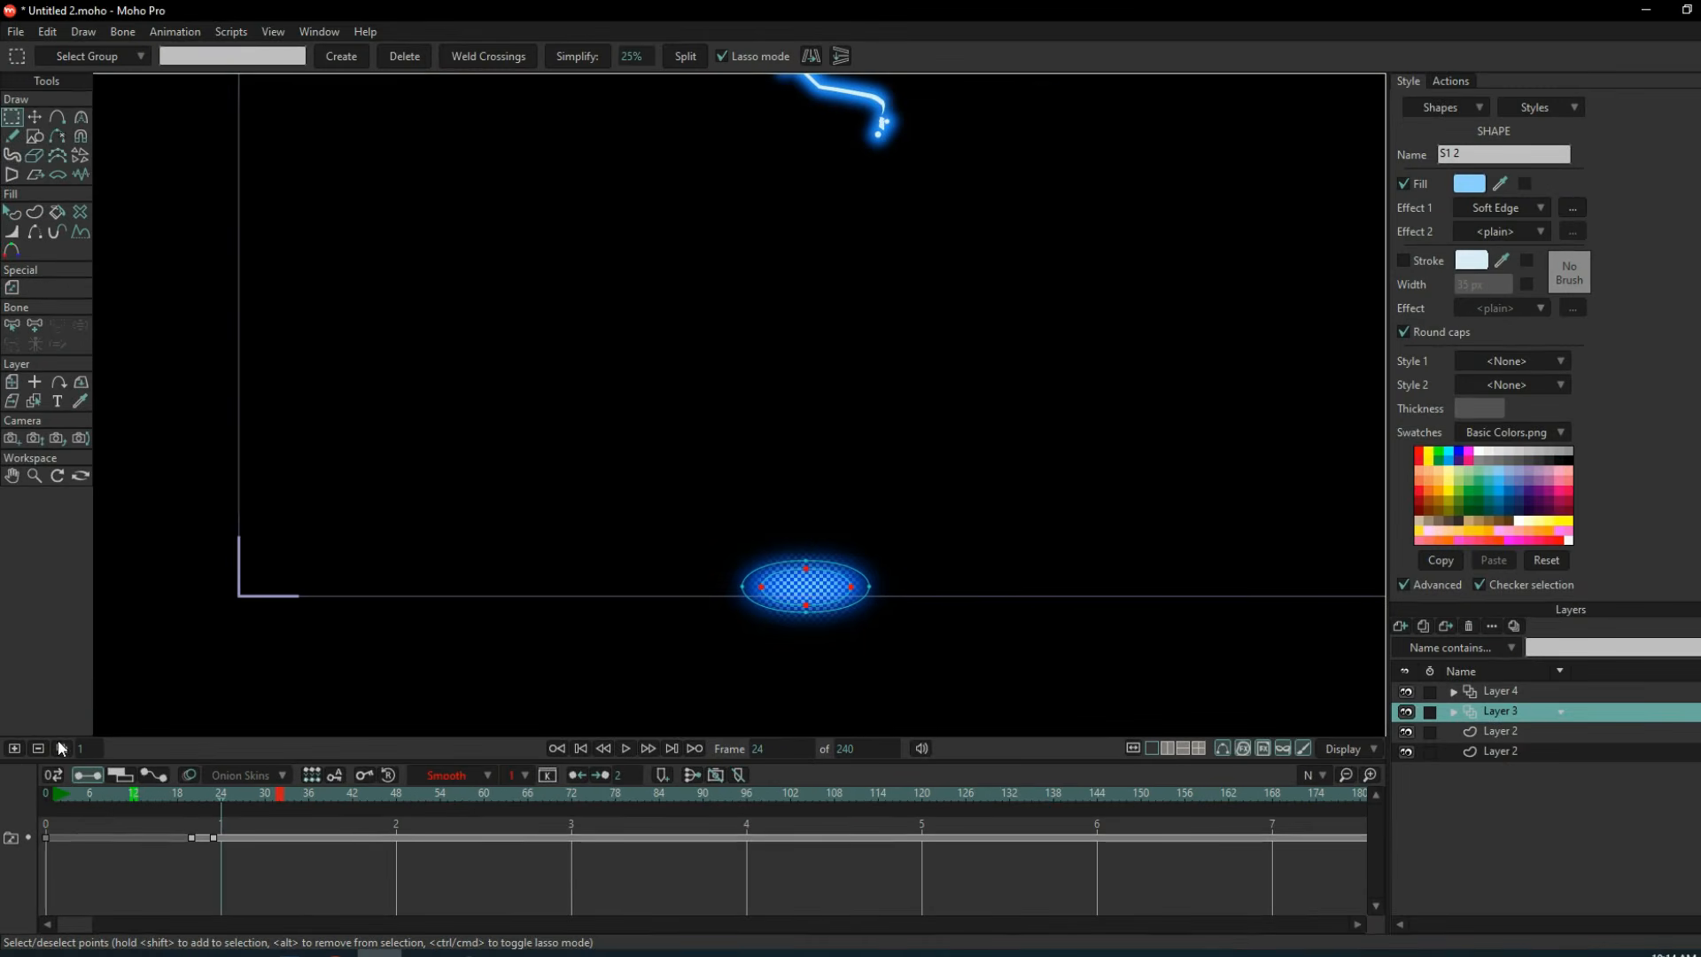
Duplicate the glow drawing onto frame 24 and scale its ellipses down.
{"action": "left_click", "coordinate": [34, 118]}
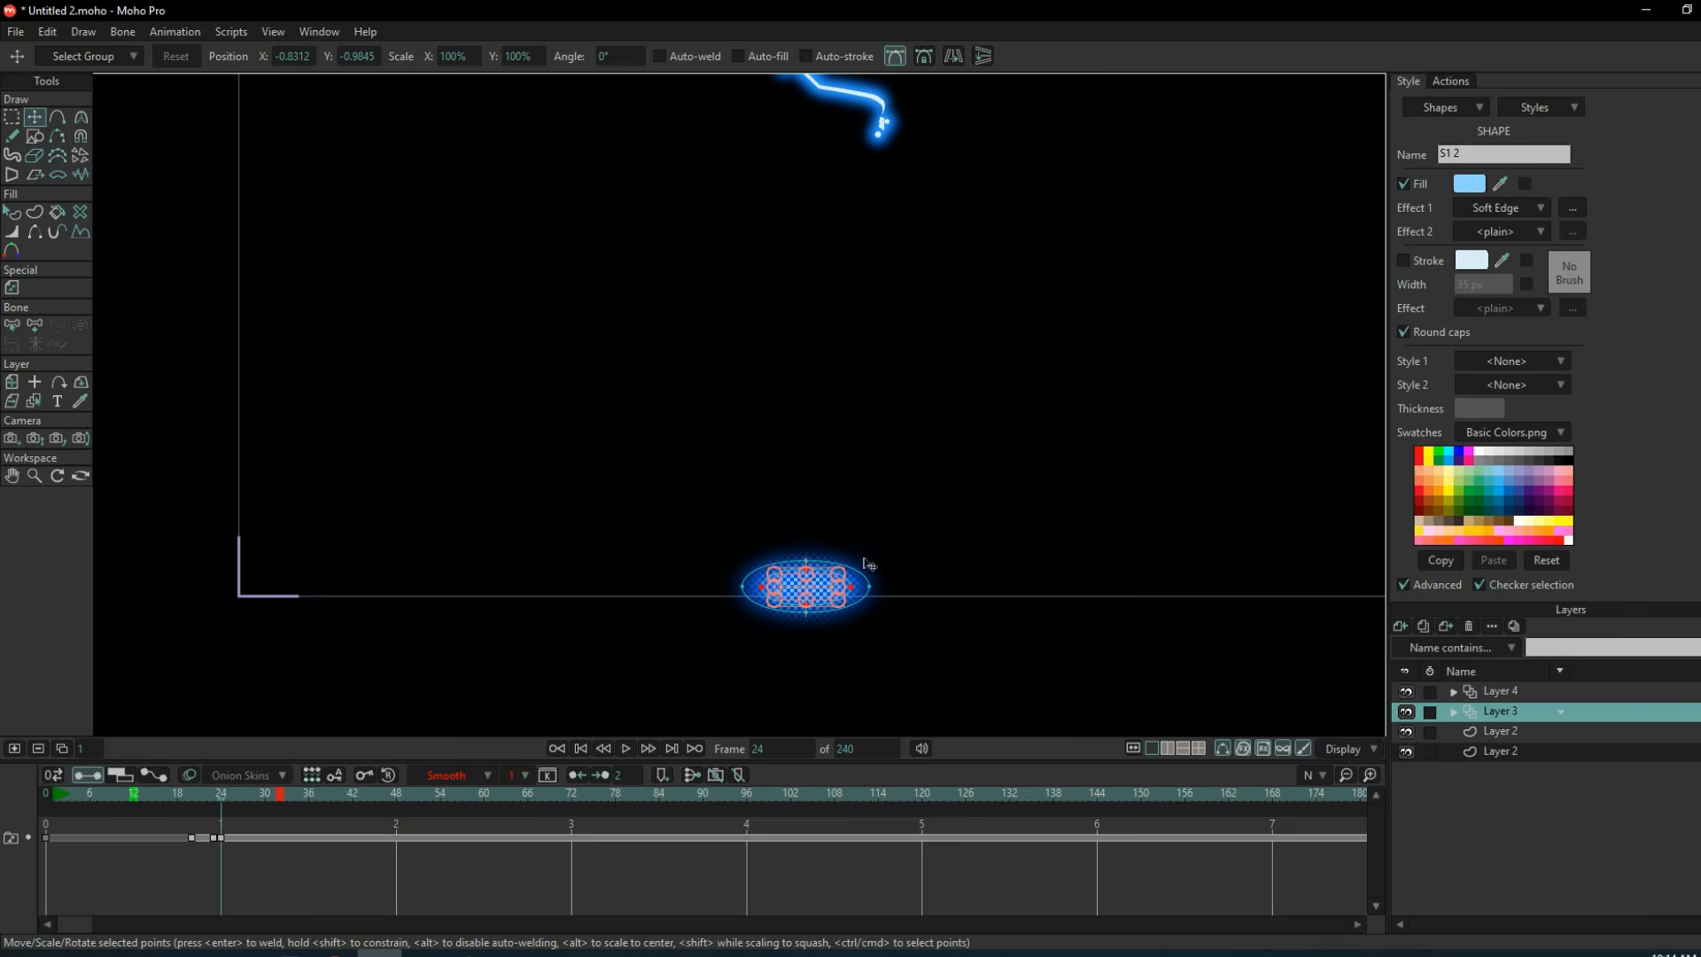
{"action": "scroll", "coordinate": [868, 564], "scroll_direction": "up", "scroll_amount": 3}
{"action": "left_click_drag", "start_coordinate": [749, 612], "coordinate": [808, 557]}
{"action": "scroll", "coordinate": [781, 577], "scroll_direction": "down", "scroll_amount": 3}
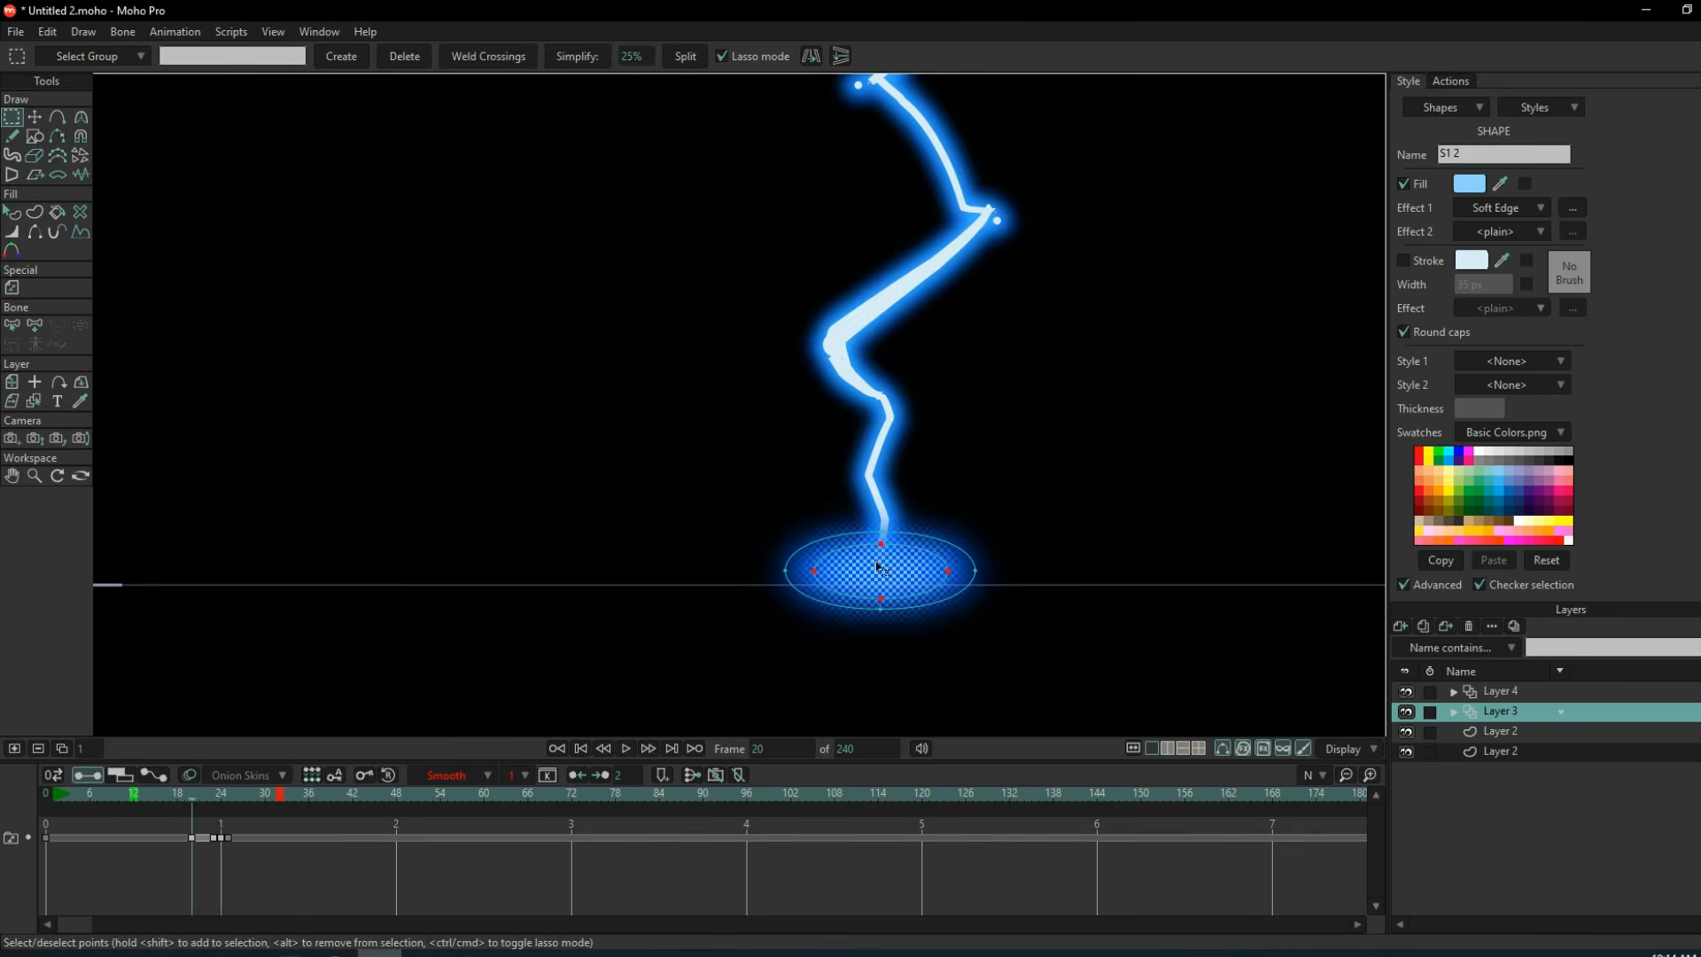
At frame 20, duplicate the light blue inner ellipse, shrink the copy and centre it within the glow.
{"action": "left_click", "coordinate": [35, 118]}
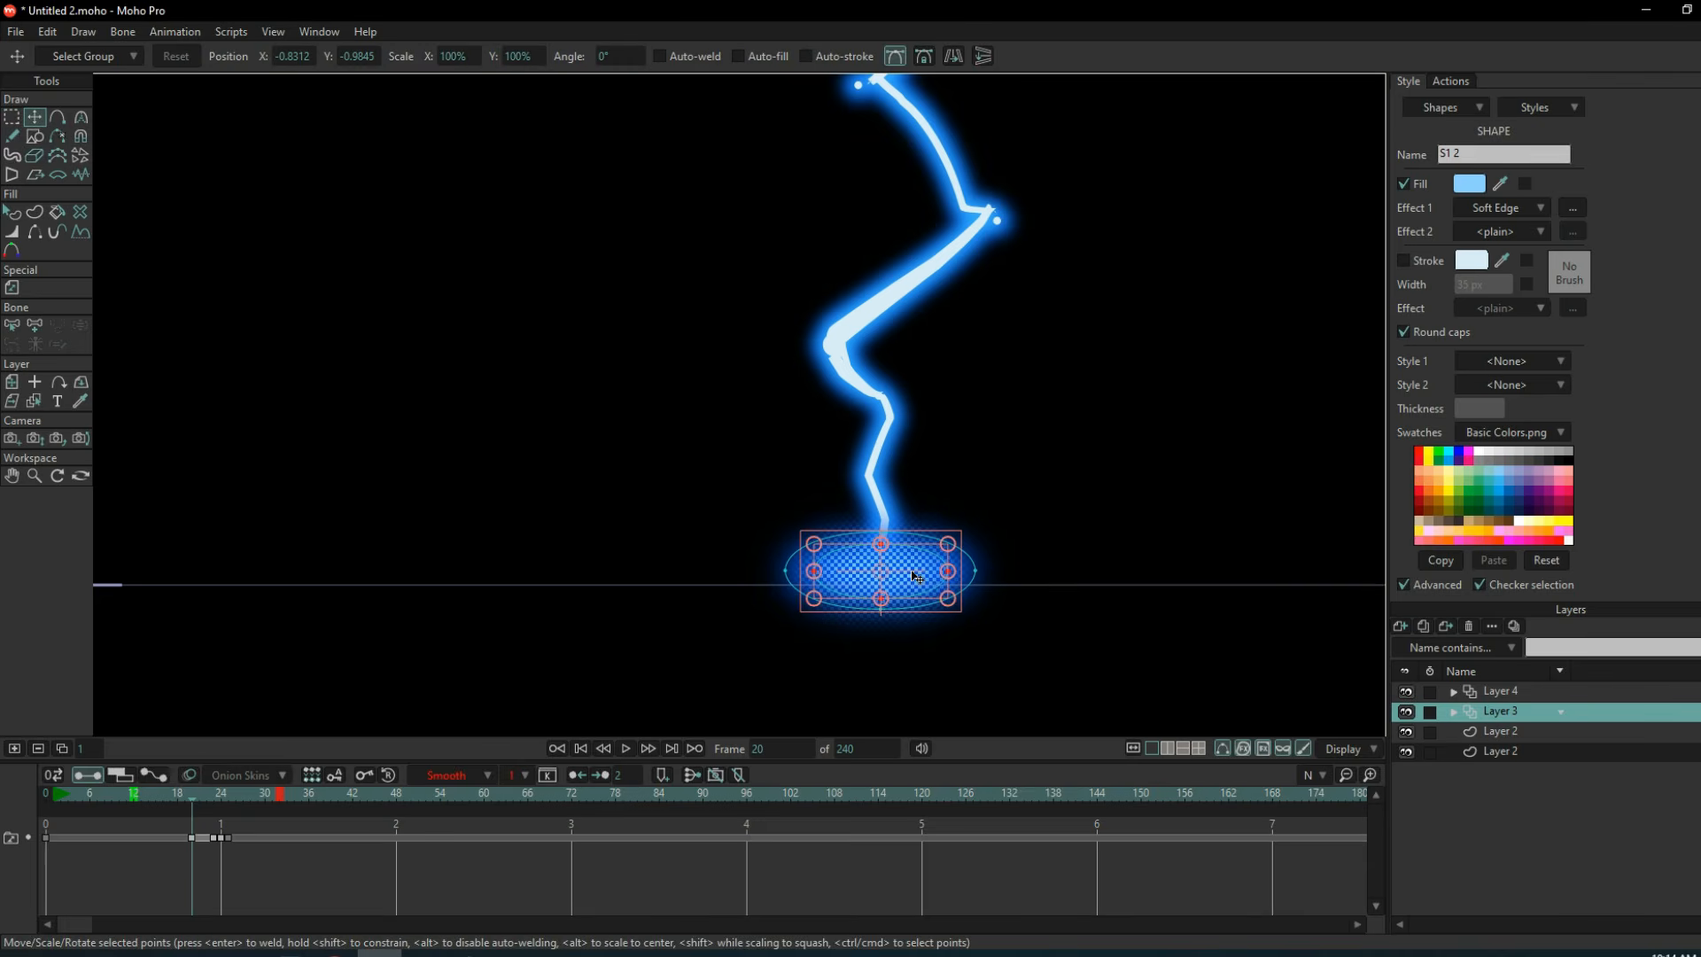
{"action": "key", "text": "ctrl+c"}
{"action": "key", "text": "ctrl+v"}
{"action": "scroll", "coordinate": [937, 543], "scroll_direction": "up", "scroll_amount": 5}
{"action": "left_click_drag", "start_coordinate": [965, 548], "coordinate": [862, 591]}
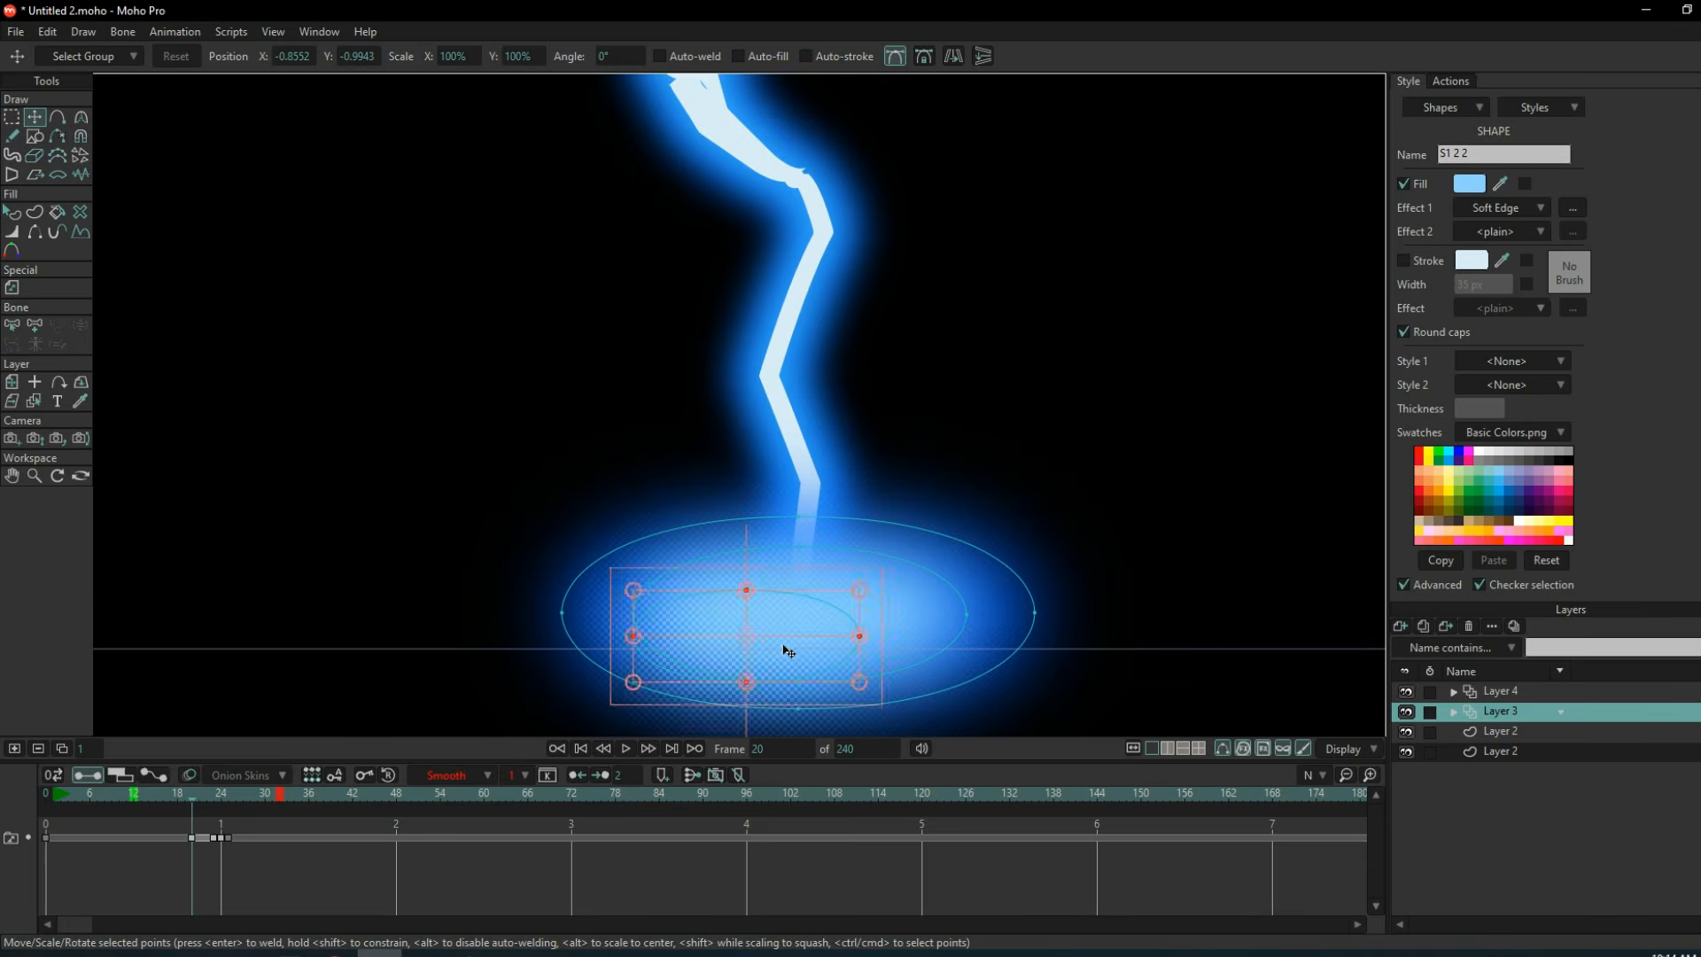
{"action": "left_click_drag", "start_coordinate": [787, 652], "coordinate": [833, 632]}
Fill the new innermost ellipse with white.
{"action": "left_click", "coordinate": [1469, 183]}
{"action": "left_click", "coordinate": [1105, 307]}
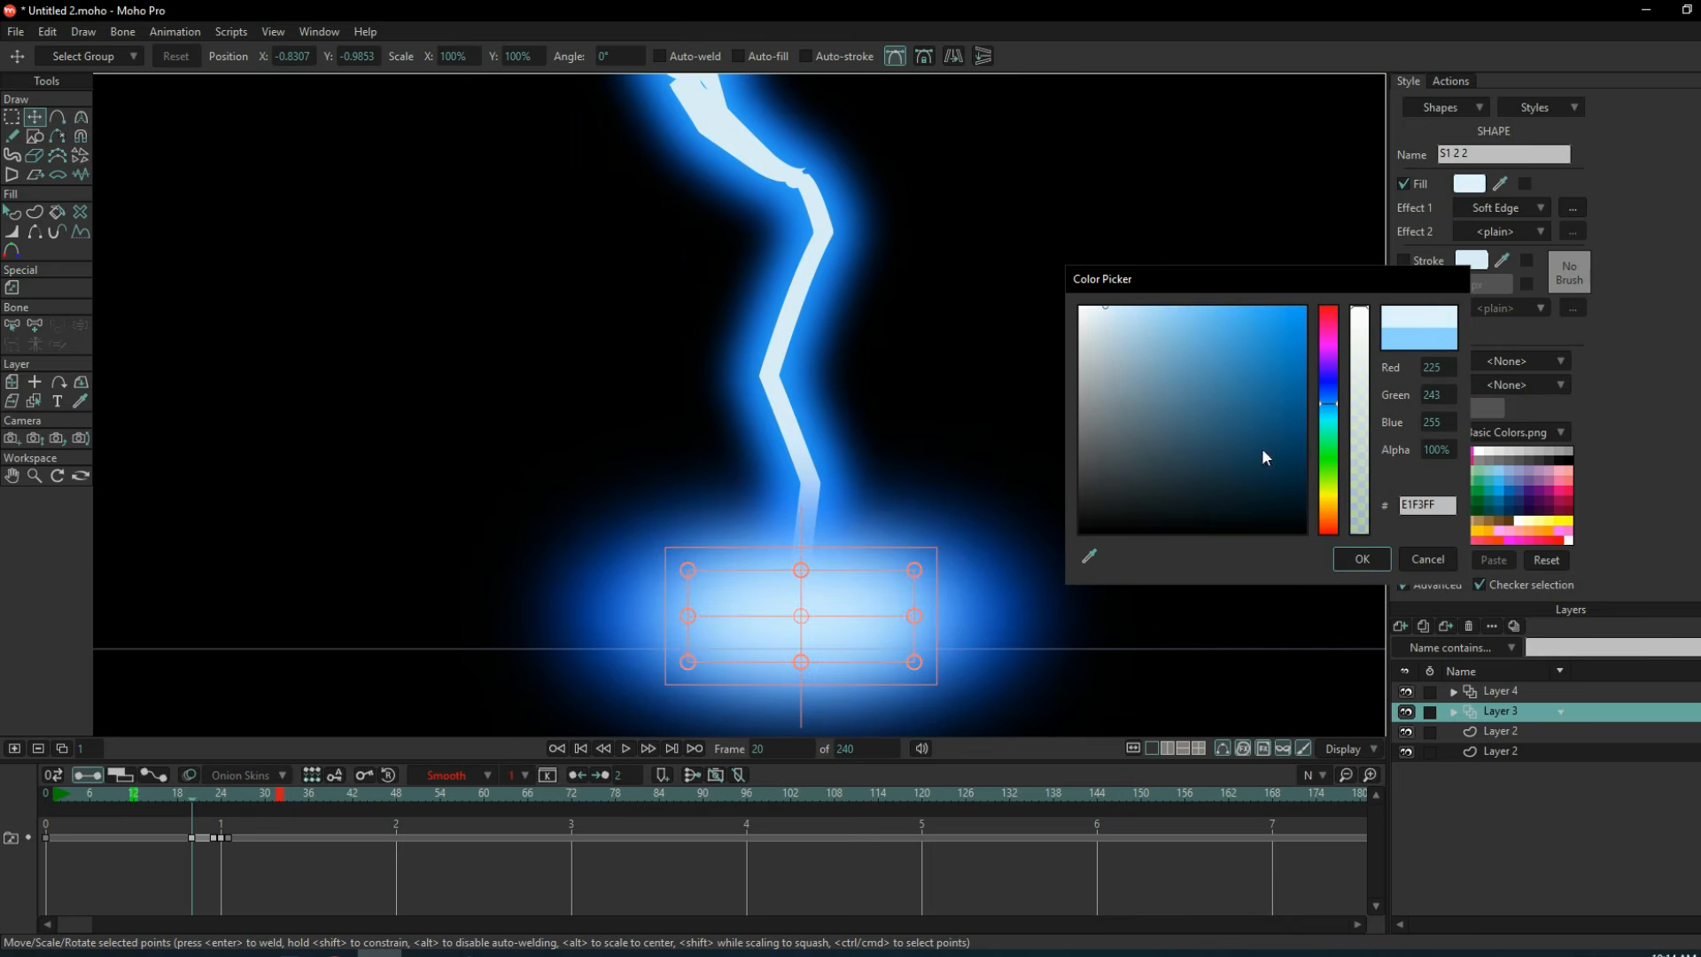
{"action": "left_click", "coordinate": [1079, 307]}
{"action": "left_click", "coordinate": [1363, 560]}
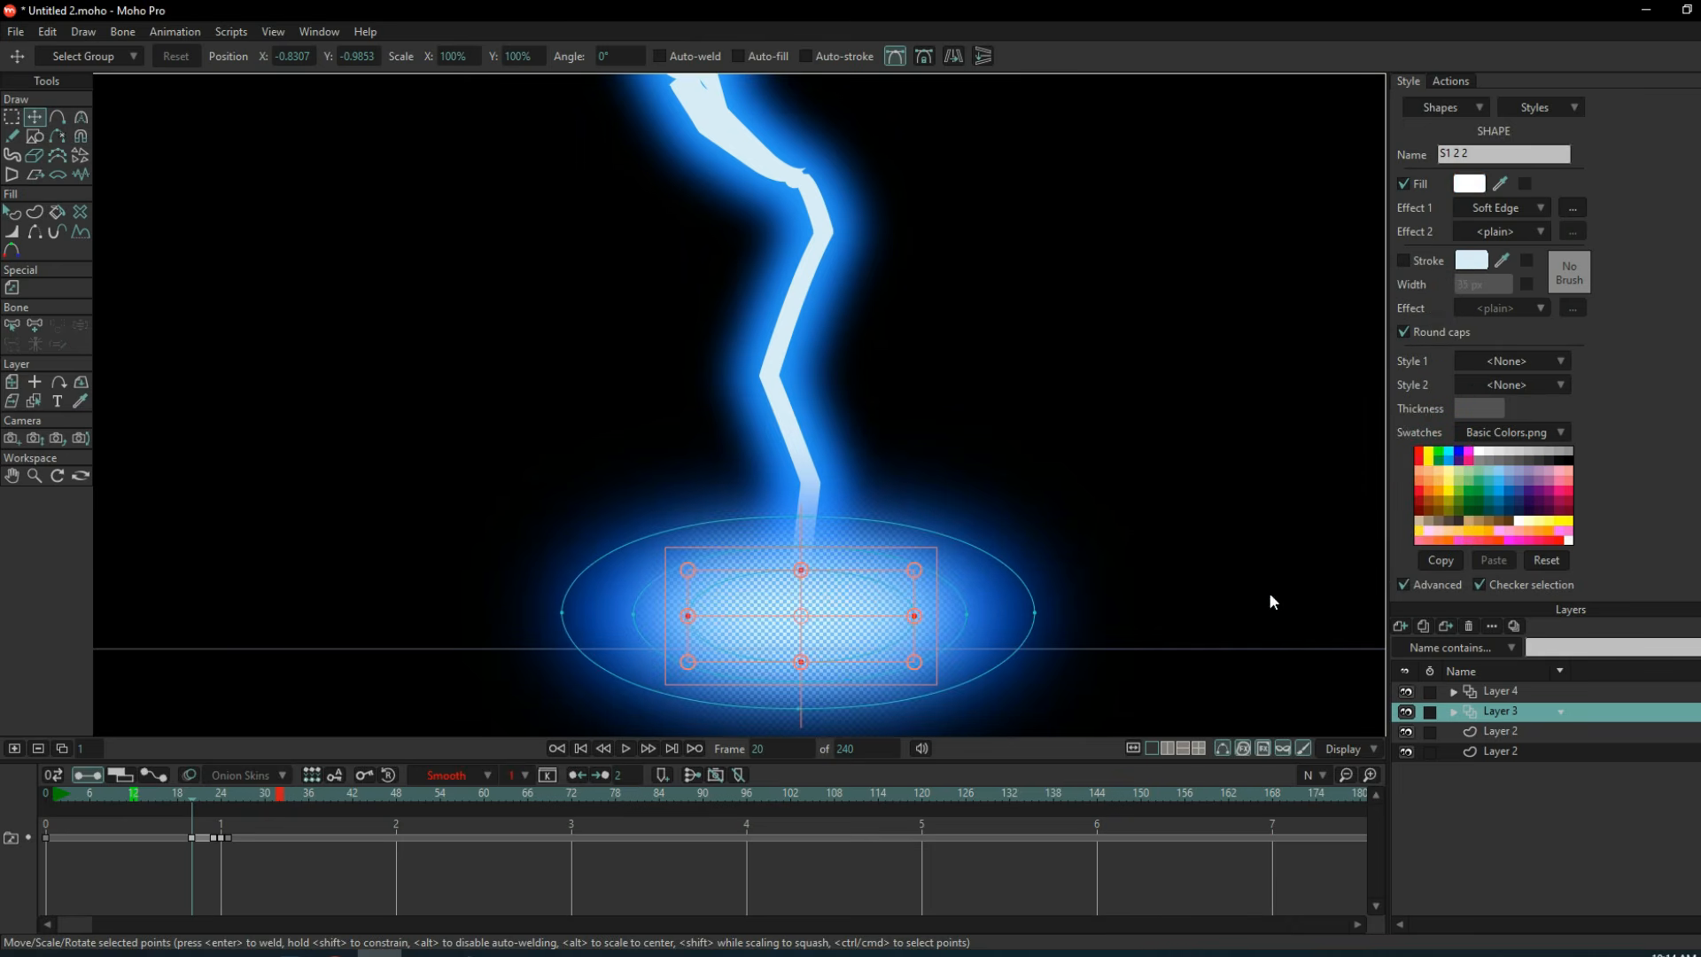
At frame 24, move the innermost ellipse to the centre of the impact glow.
{"action": "left_click_drag", "start_coordinate": [206, 800], "coordinate": [223, 817]}
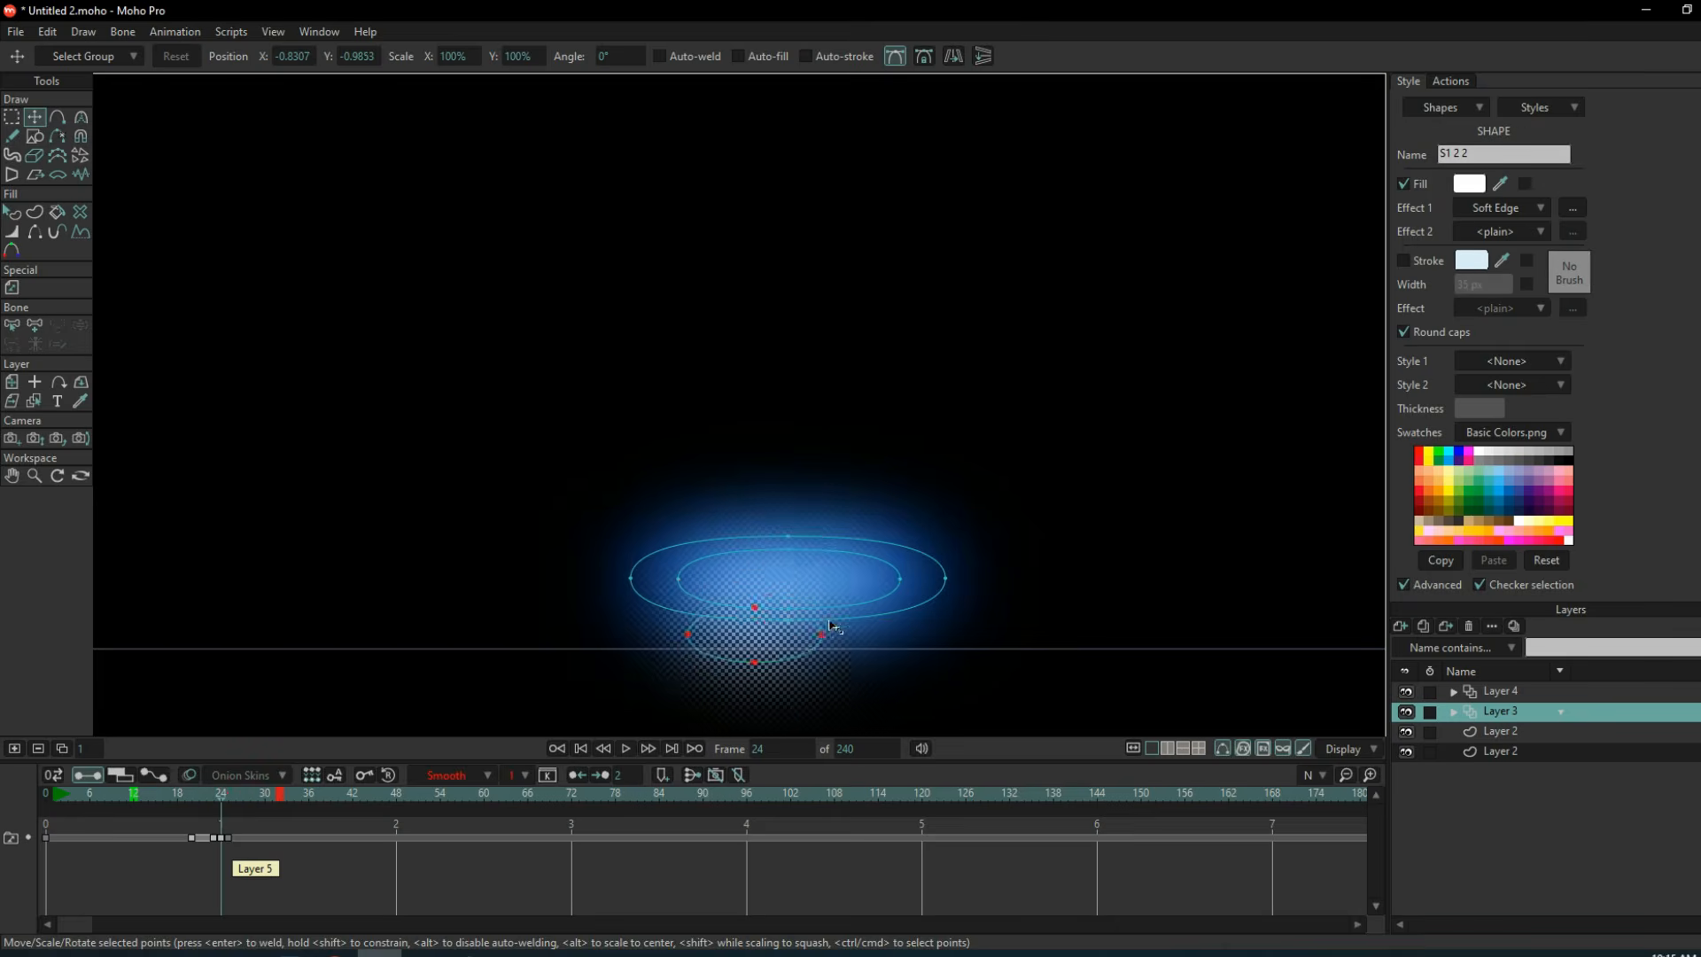
{"action": "left_click_drag", "start_coordinate": [786, 647], "coordinate": [821, 591]}
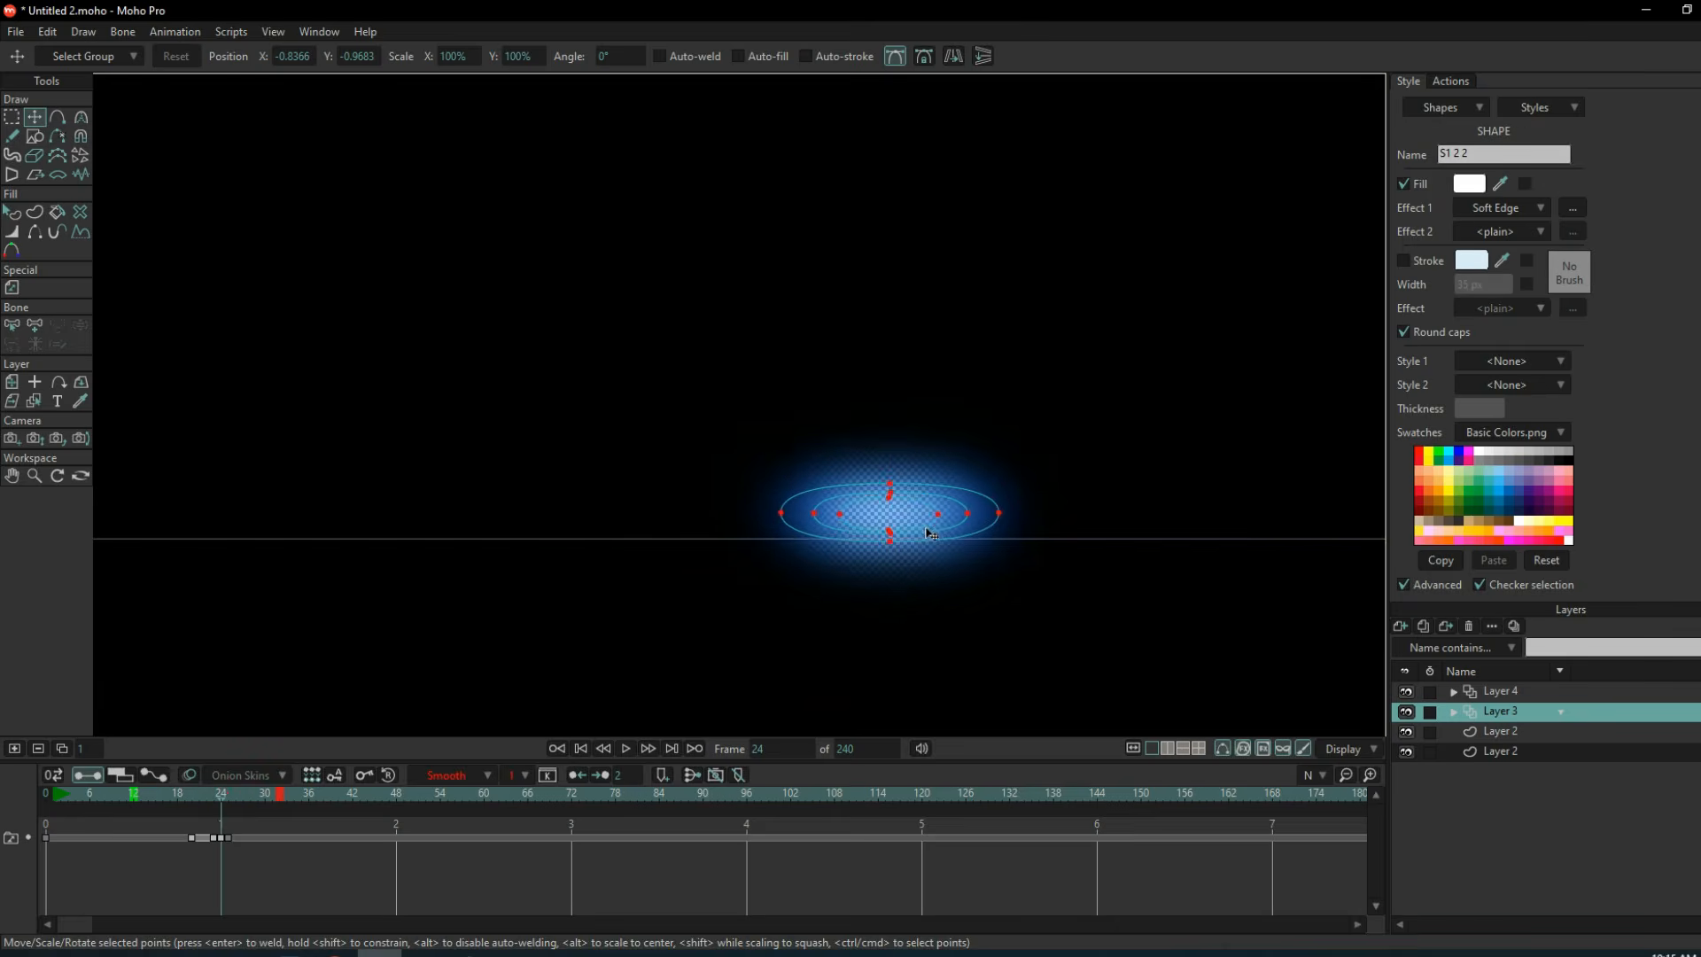
{"action": "left_click_drag", "start_coordinate": [933, 534], "coordinate": [967, 530]}
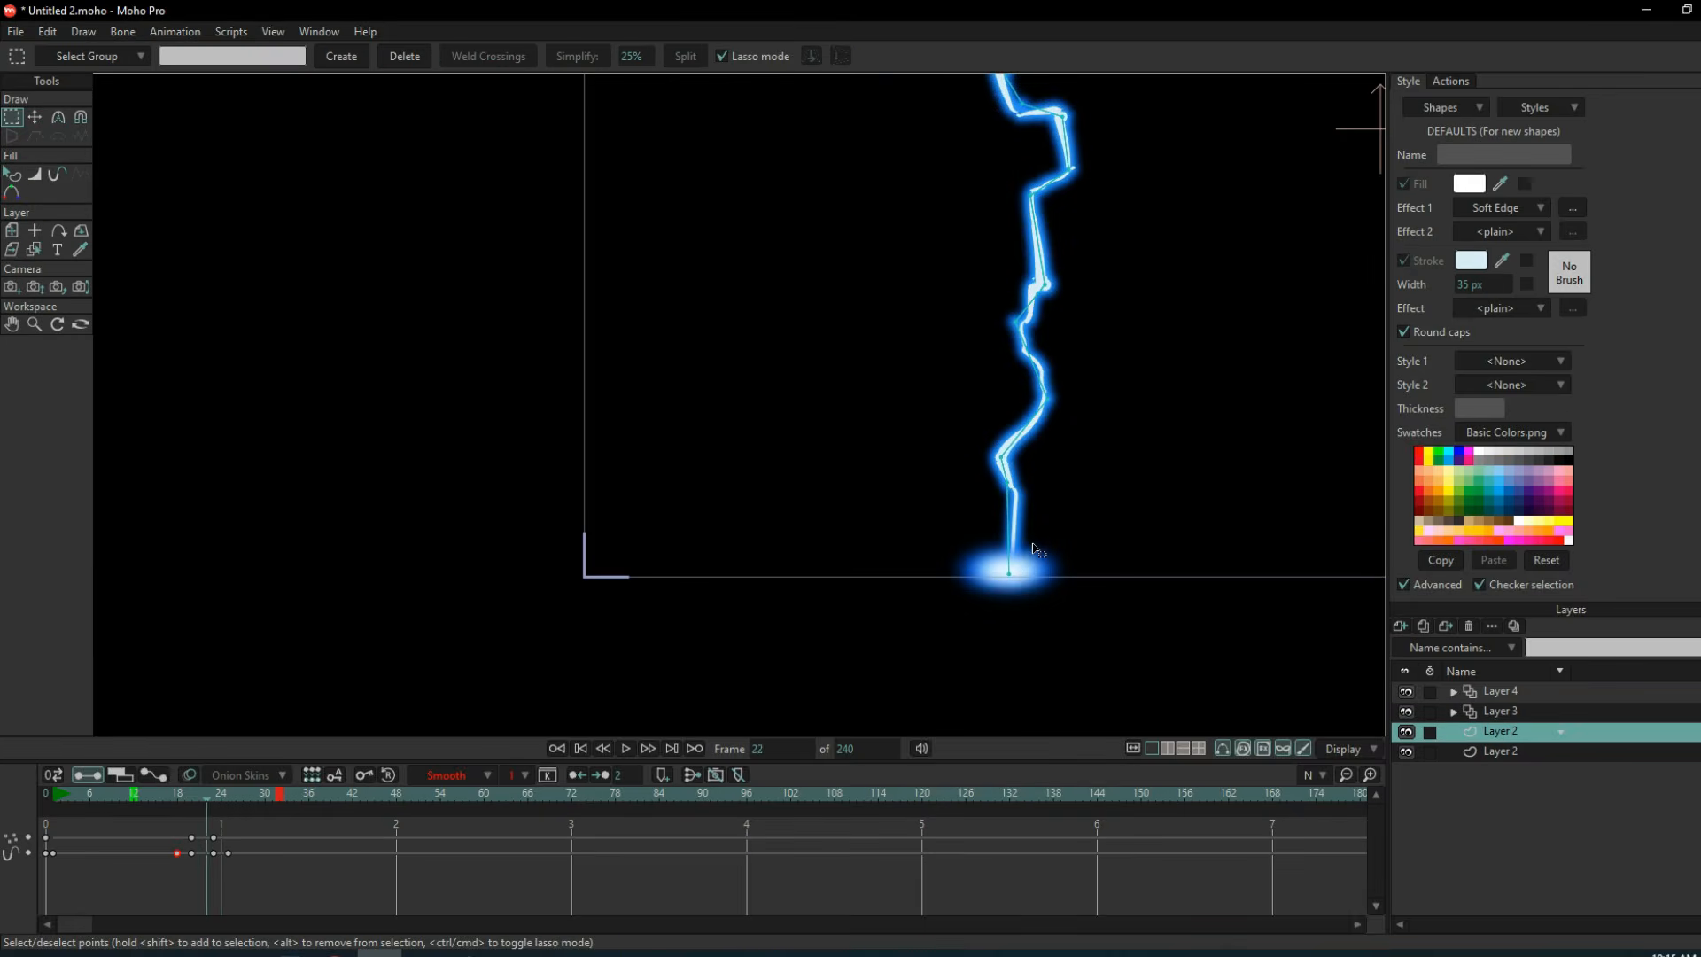
Select Layer 4 at frame 20 and set up Freehand drawing with a 6 px stroke.
{"action": "key", "text": "Left"}
{"action": "key", "text": "Left"}
{"action": "left_click", "coordinate": [1511, 695]}
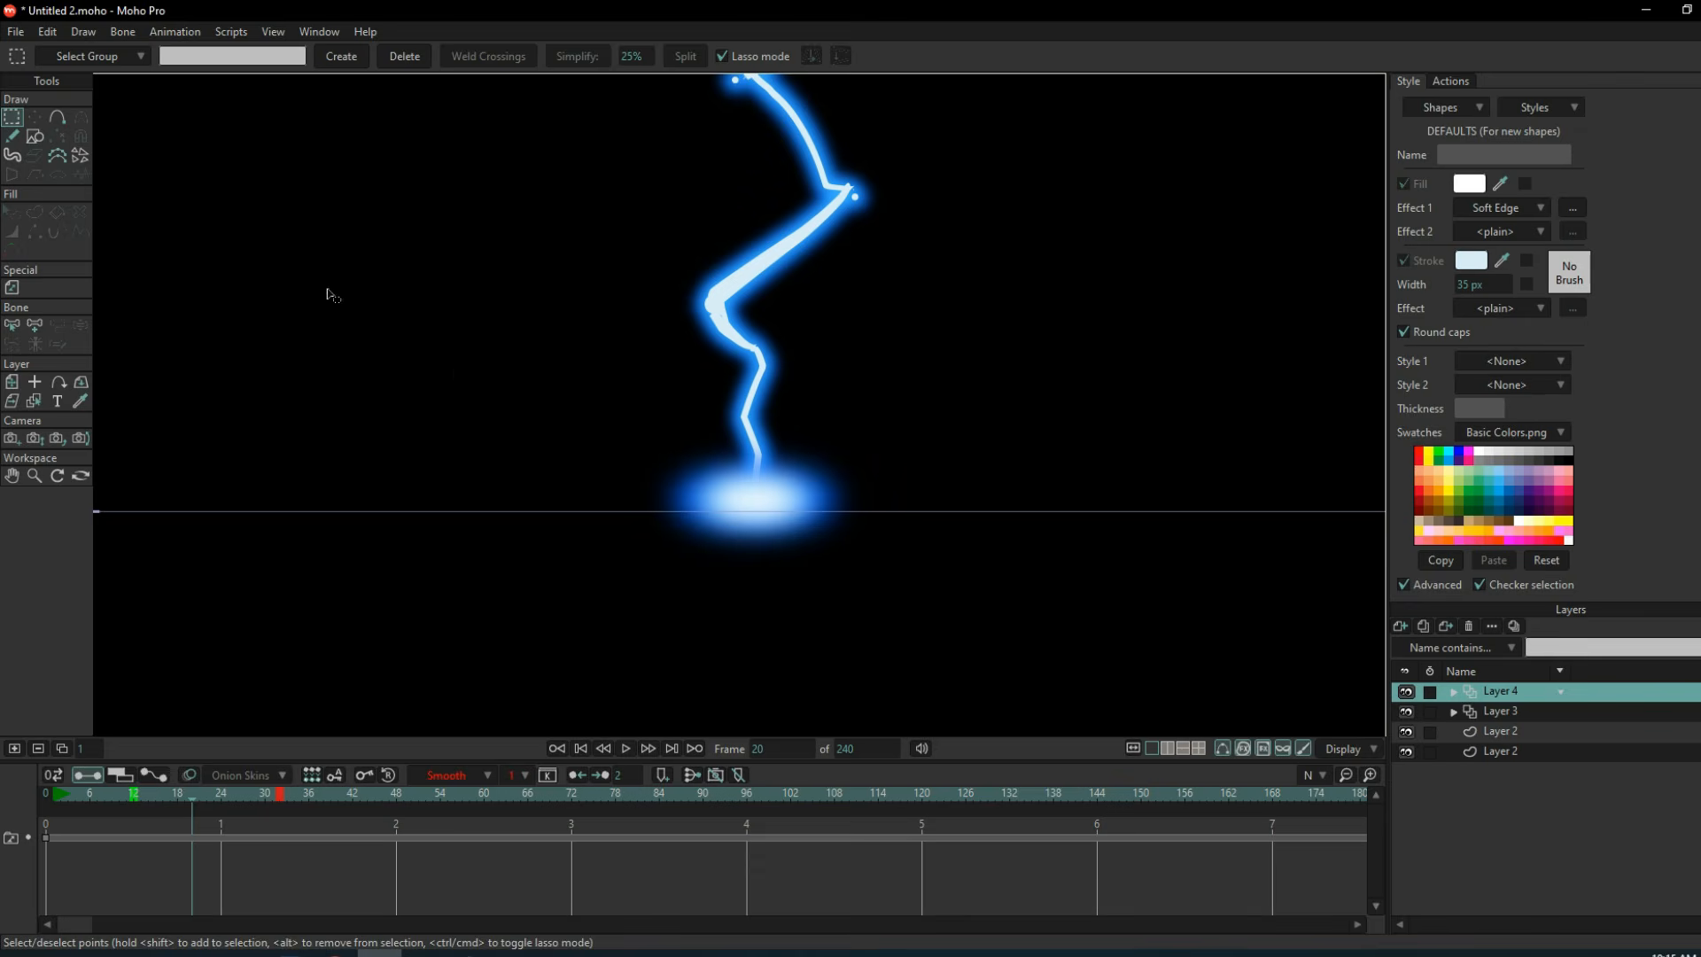
{"action": "left_click", "coordinate": [11, 136]}
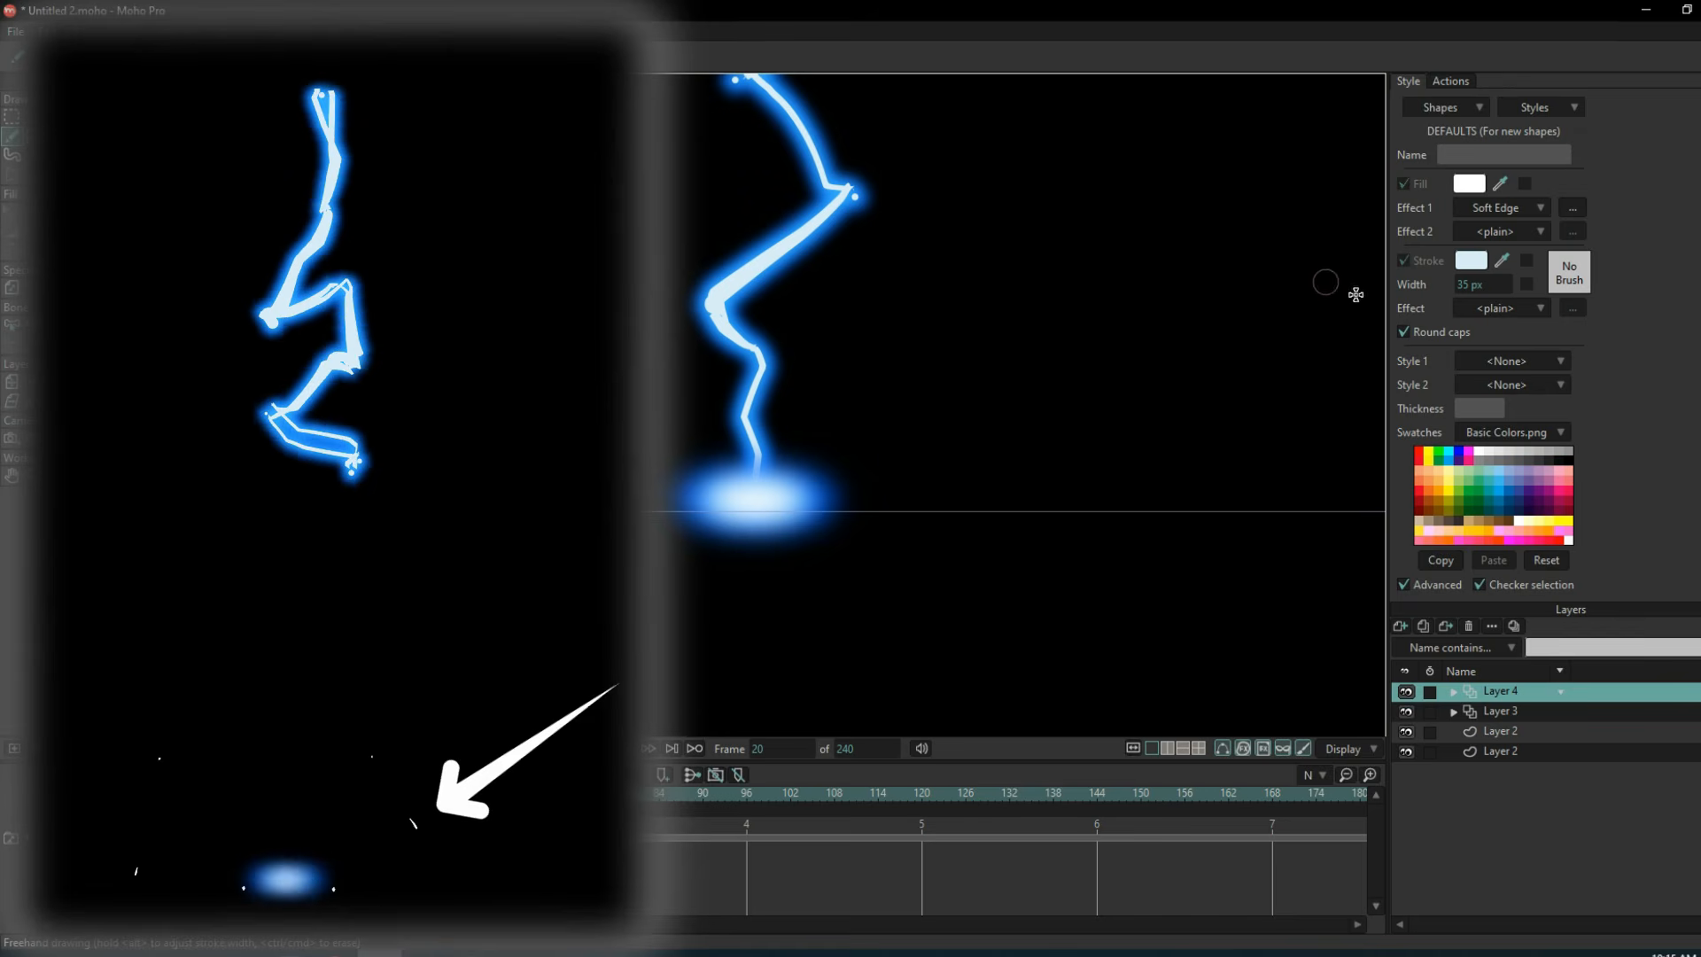
{"action": "scroll", "coordinate": [1499, 289], "scroll_direction": "down", "scroll_amount": 16}
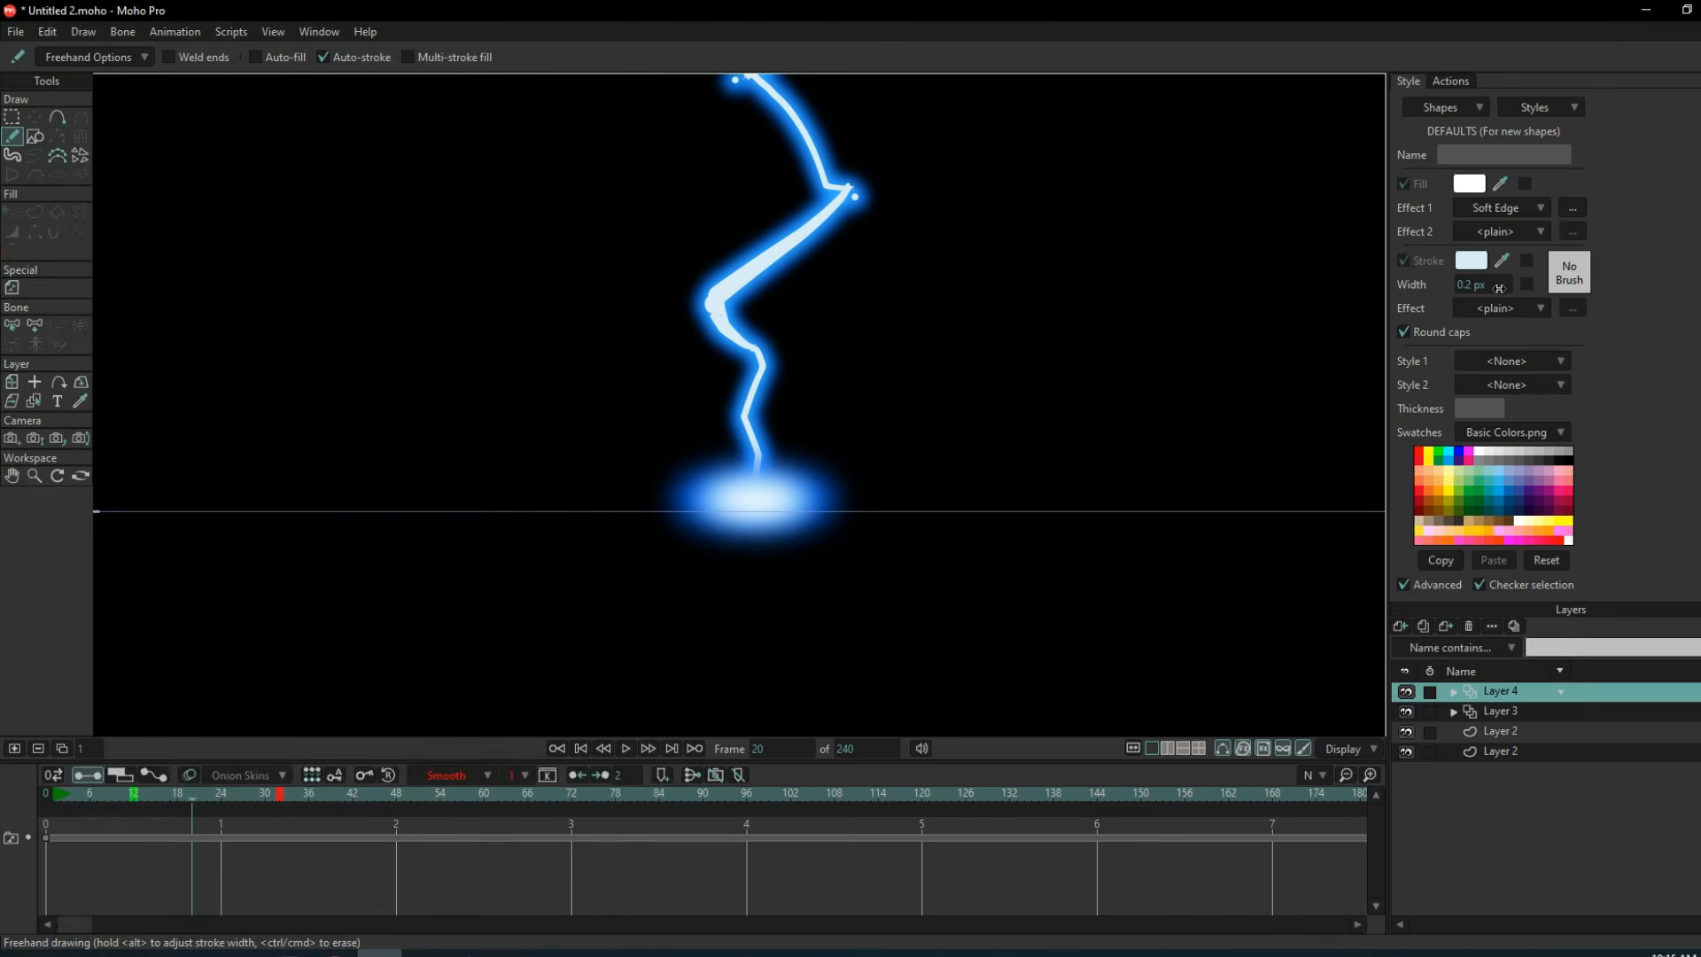
{"action": "scroll", "coordinate": [1499, 289], "scroll_direction": "down", "scroll_amount": 20}
Draw thin guide curves that arc outwards from the impact point on both sides of the bolt.
{"action": "left_click_drag", "start_coordinate": [760, 499], "coordinate": [946, 485]}
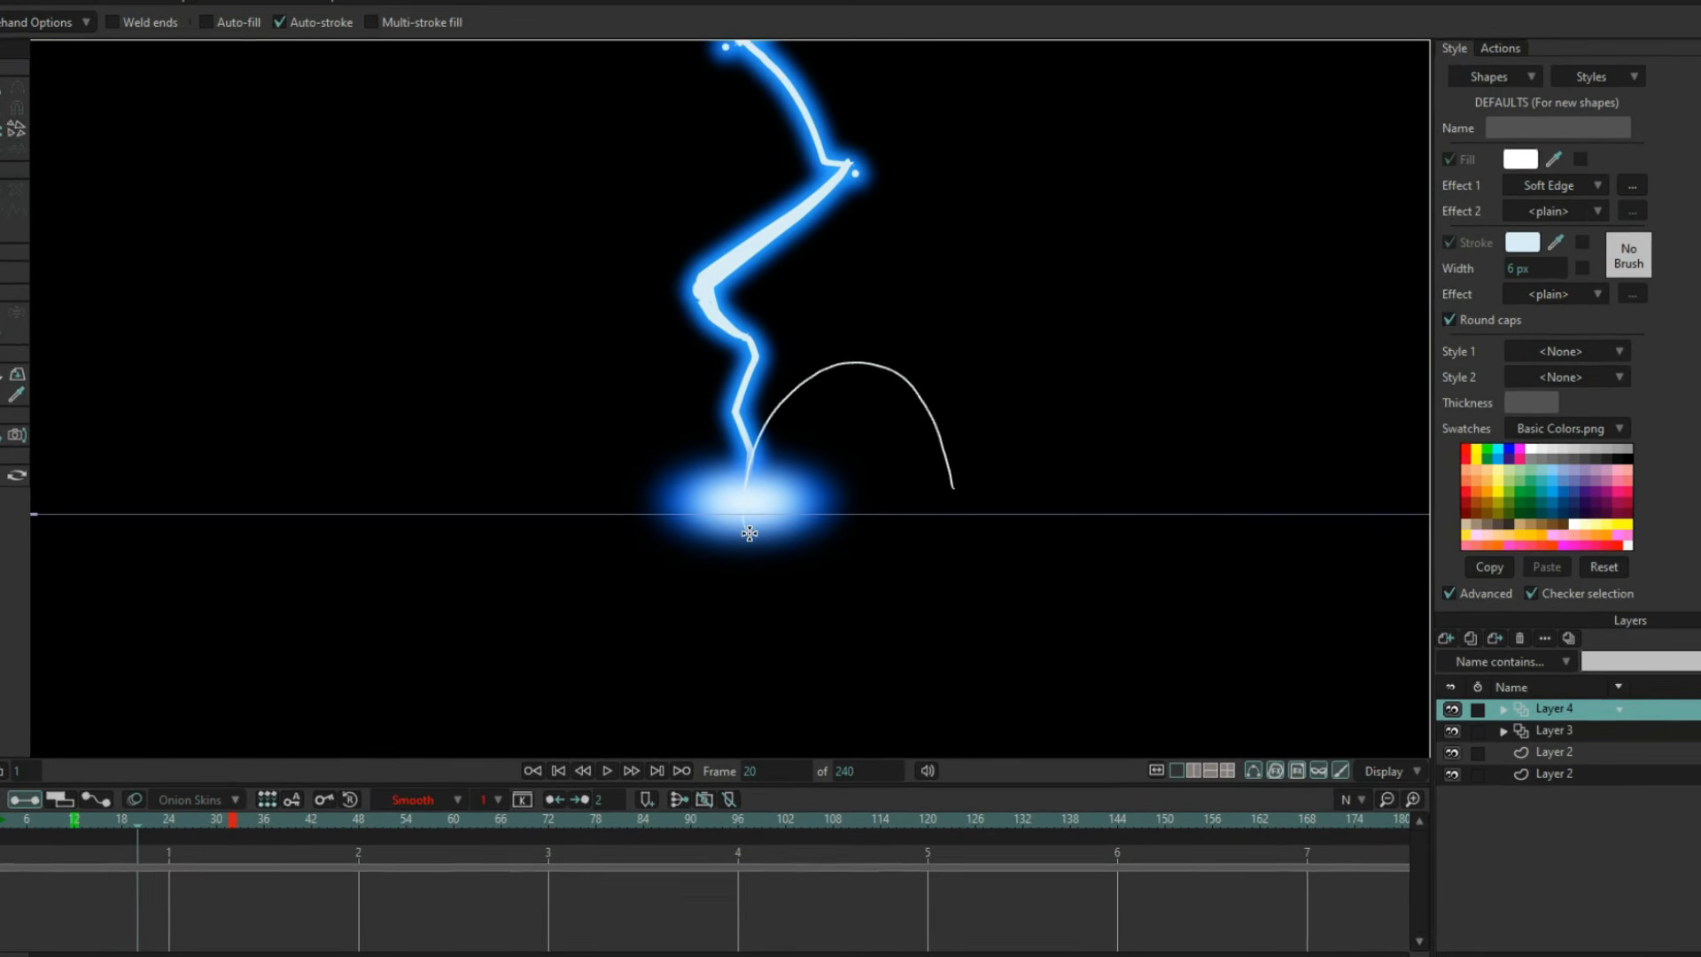
{"action": "key", "text": "ctrl+z"}
{"action": "left_click_drag", "start_coordinate": [759, 500], "coordinate": [868, 329]}
{"action": "left_click_drag", "start_coordinate": [759, 500], "coordinate": [589, 334]}
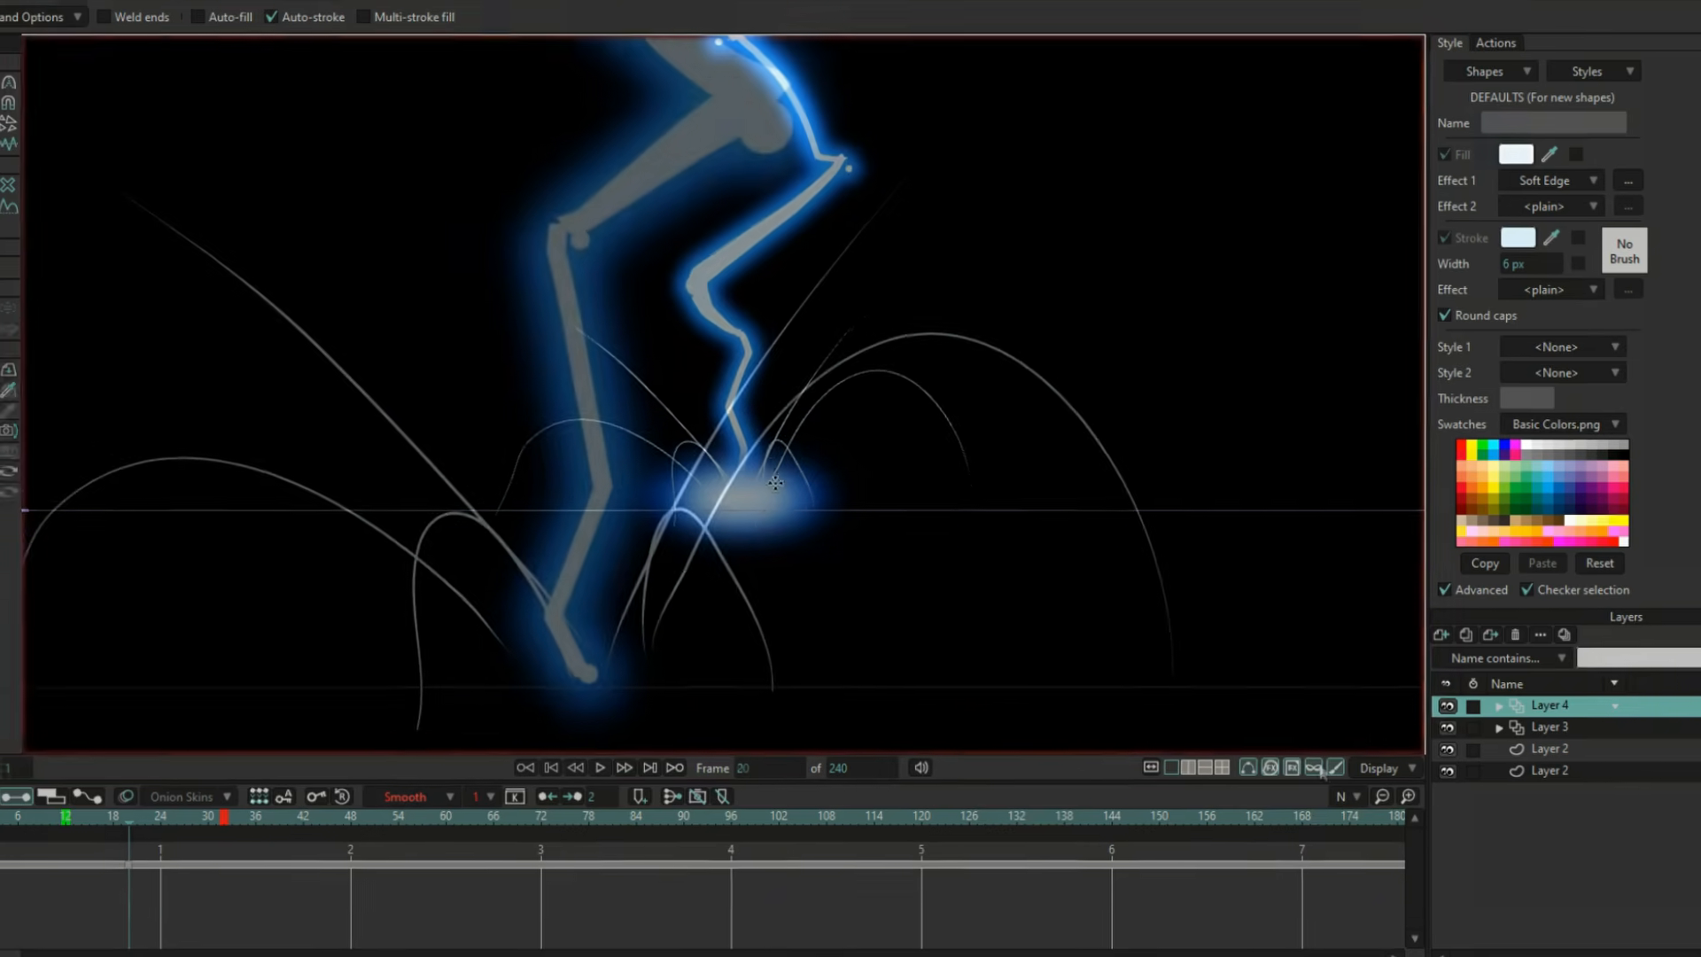
Add a Frame By Frame layer above the guide curves and draw the first short sparks along them at frame 20.
{"action": "left_click", "coordinate": [1447, 638]}
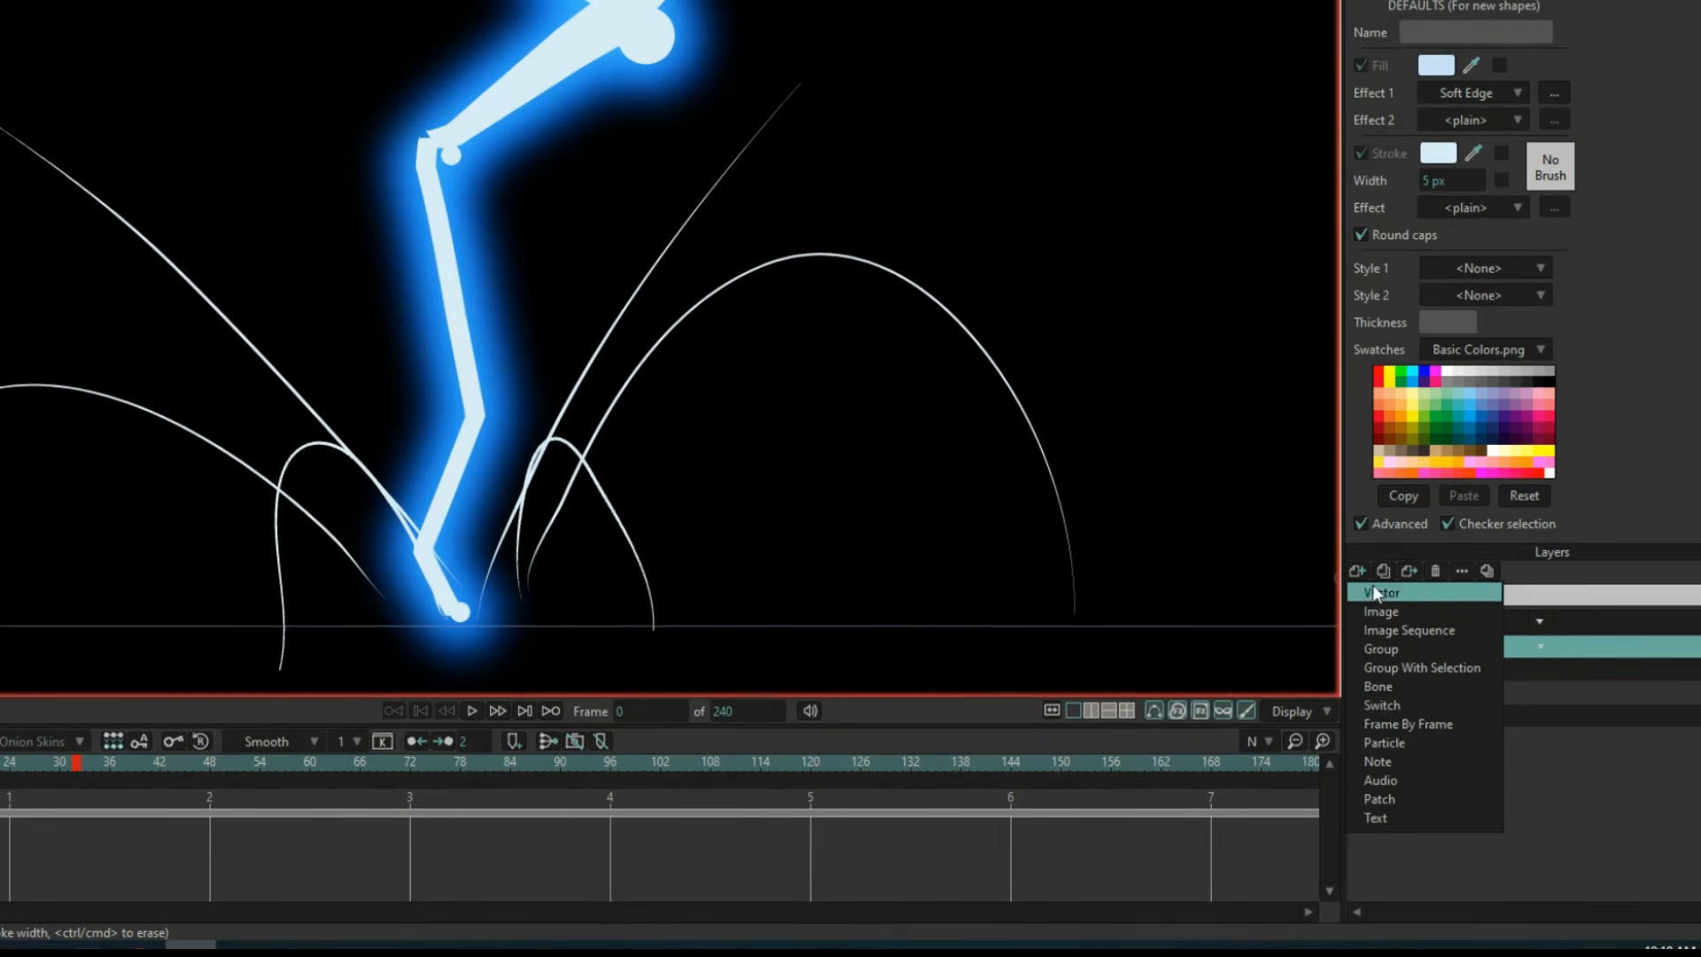
{"action": "left_click", "coordinate": [1402, 723]}
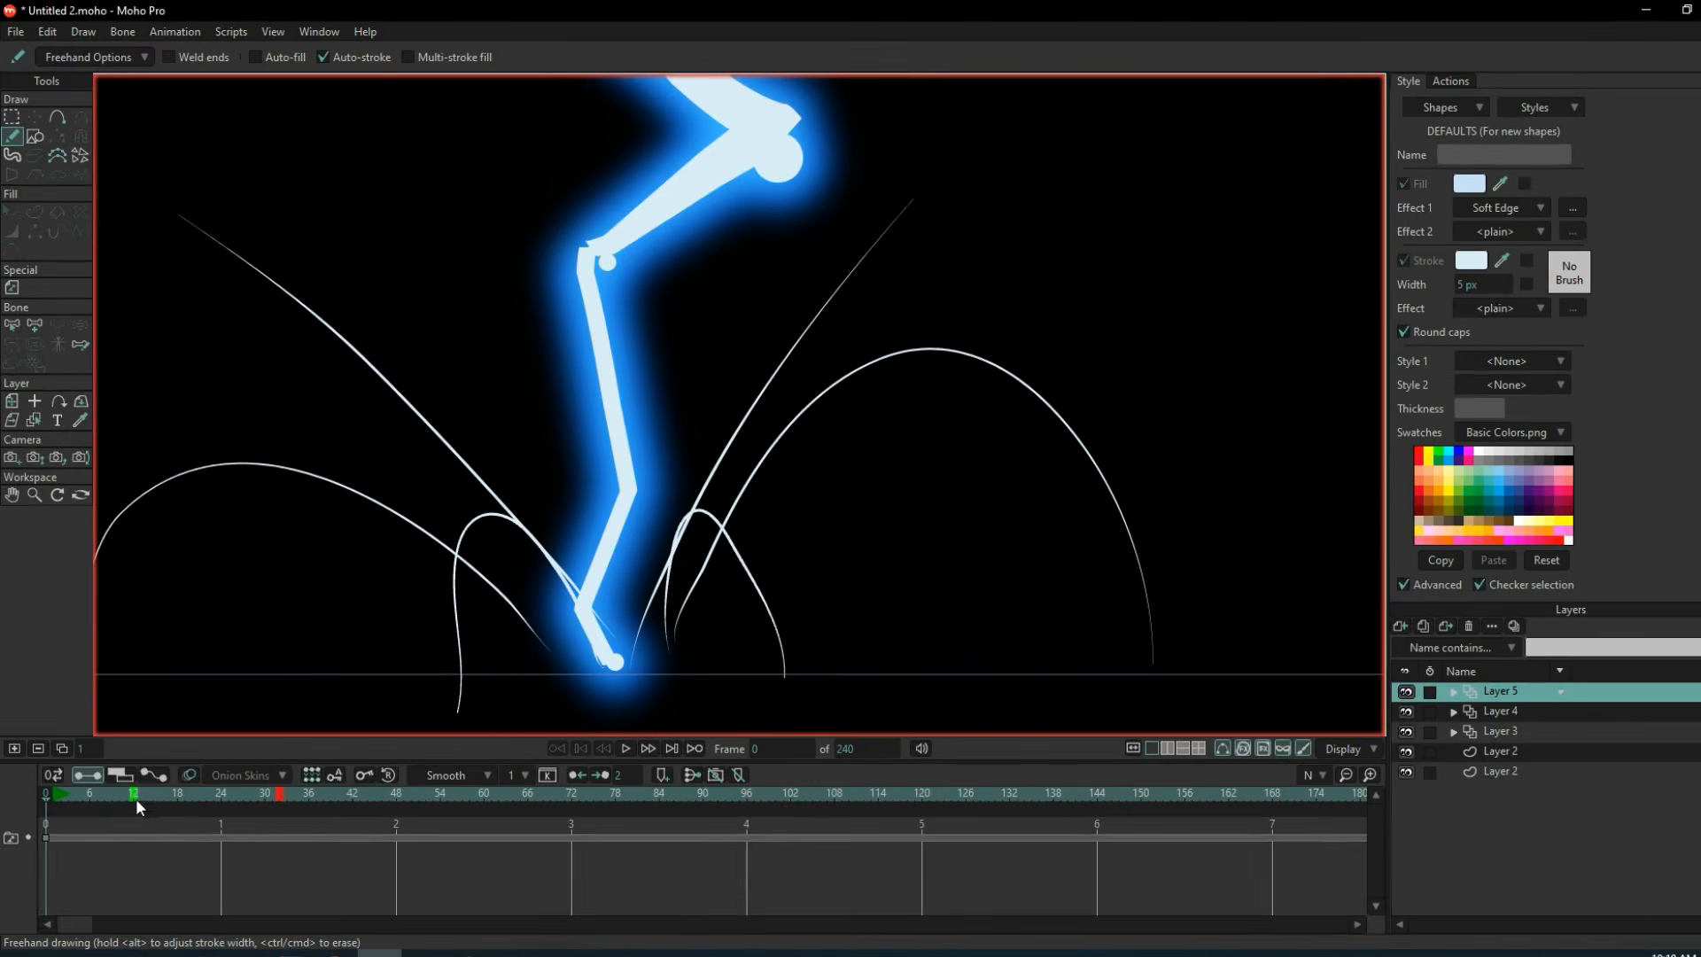
{"action": "left_click", "coordinate": [146, 794]}
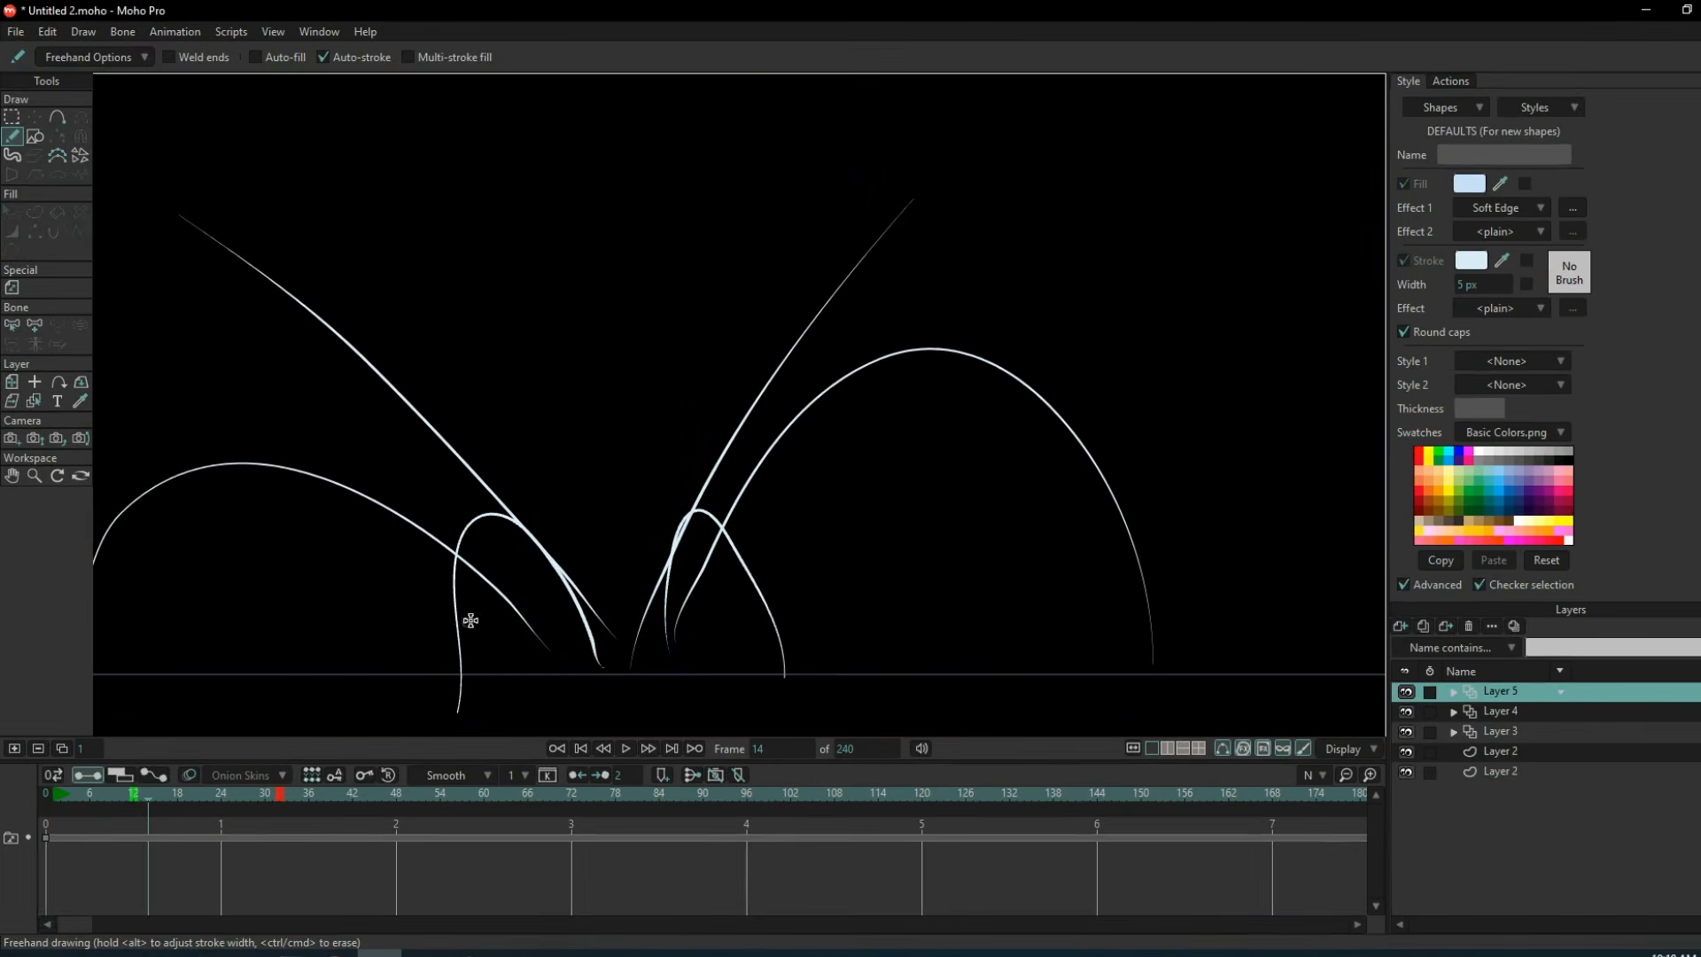
{"action": "scroll", "coordinate": [471, 620], "scroll_direction": "down", "scroll_amount": 2}
{"action": "key", "text": "Right"}
{"action": "key", "text": "Right"}
{"action": "key", "text": "Right"}
{"action": "key", "text": "Right"}
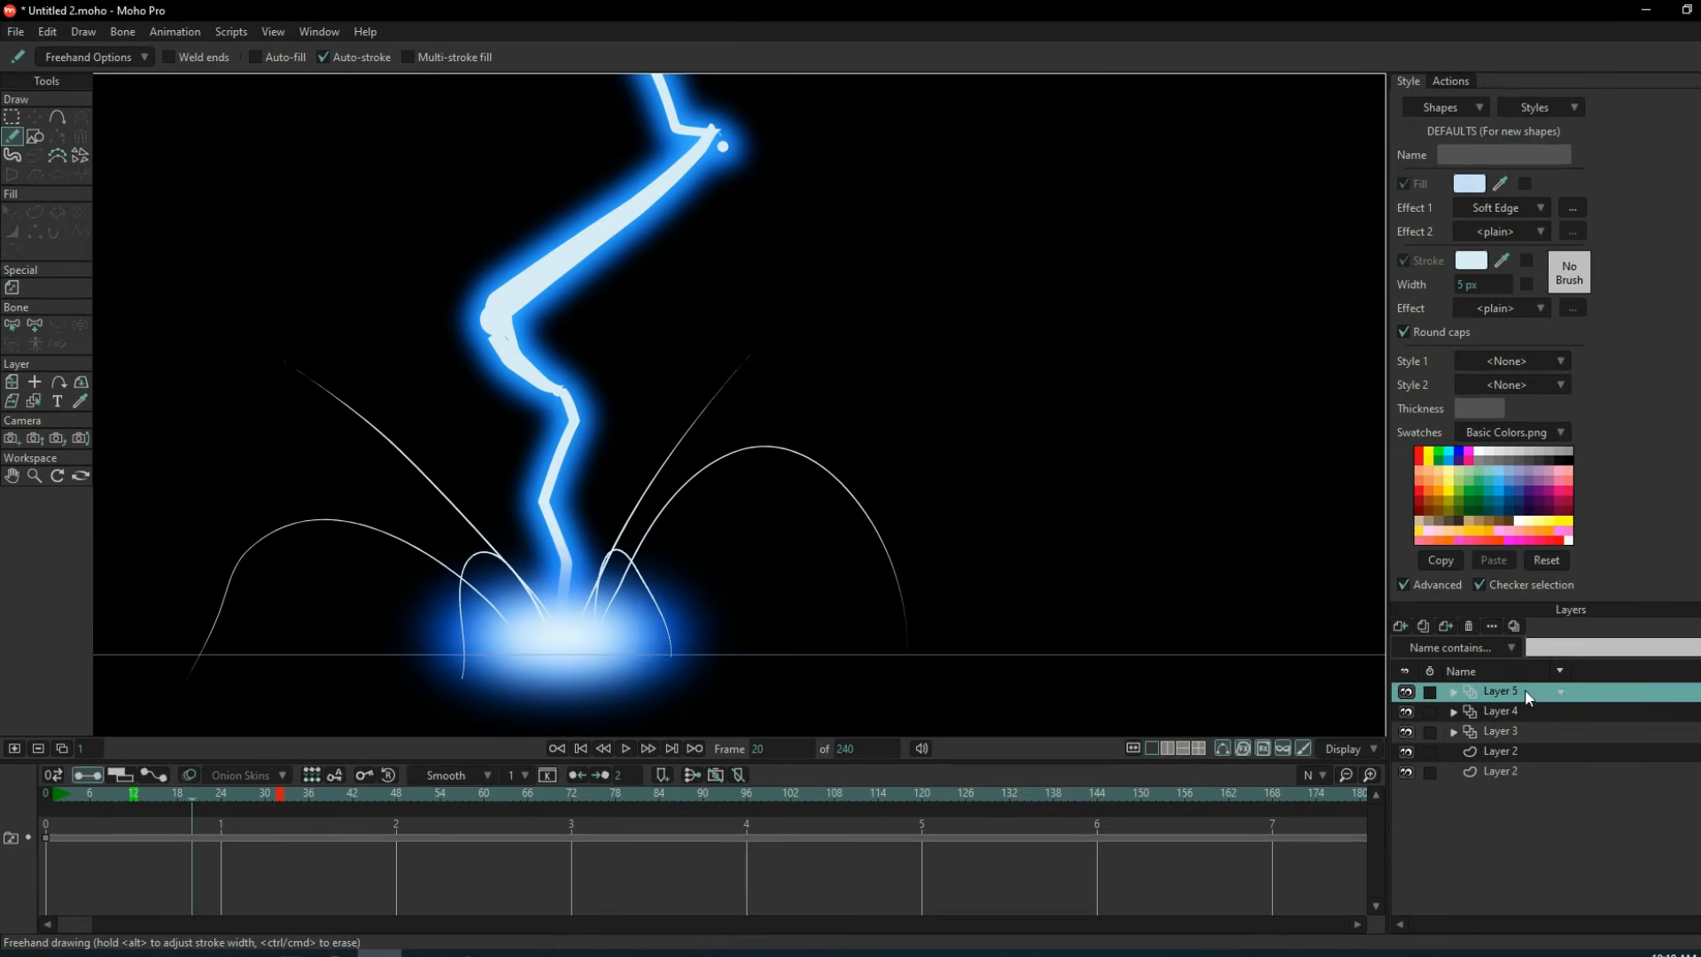
{"action": "scroll", "coordinate": [605, 574], "scroll_direction": "up", "scroll_amount": 2}
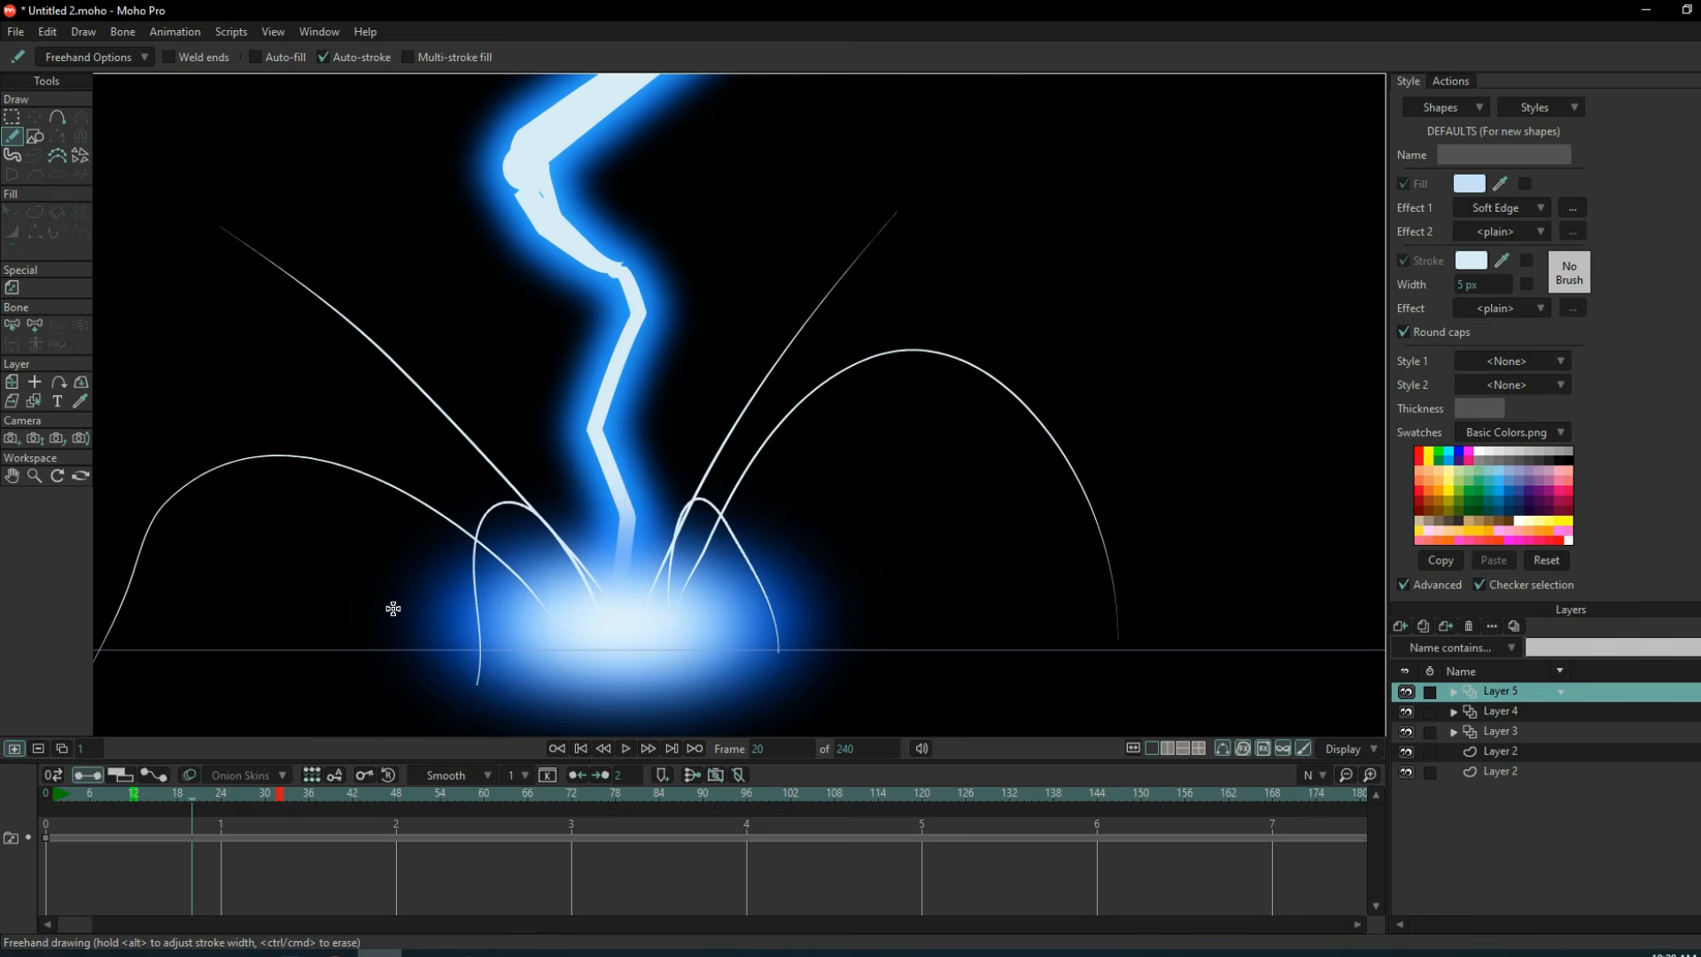
{"action": "scroll", "coordinate": [937, 538], "scroll_direction": "up", "scroll_amount": 2}
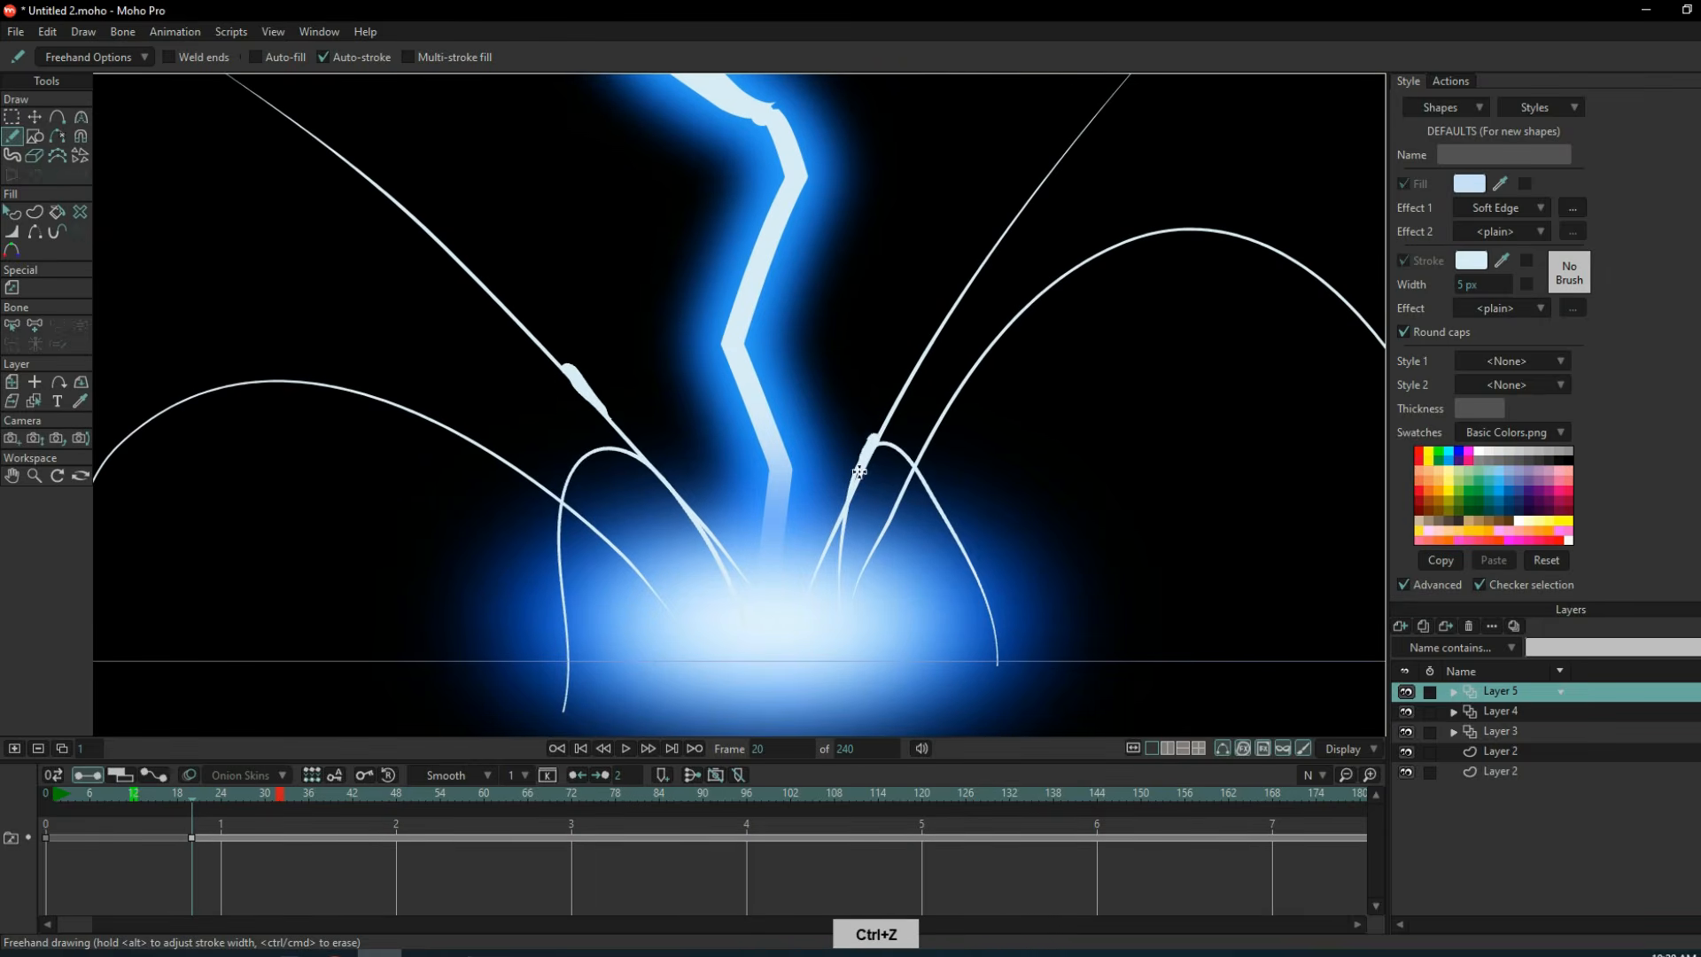
At frame 21, turn on onion skins and draw the sparks farther along the guide curves.
{"action": "key", "text": "Right"}
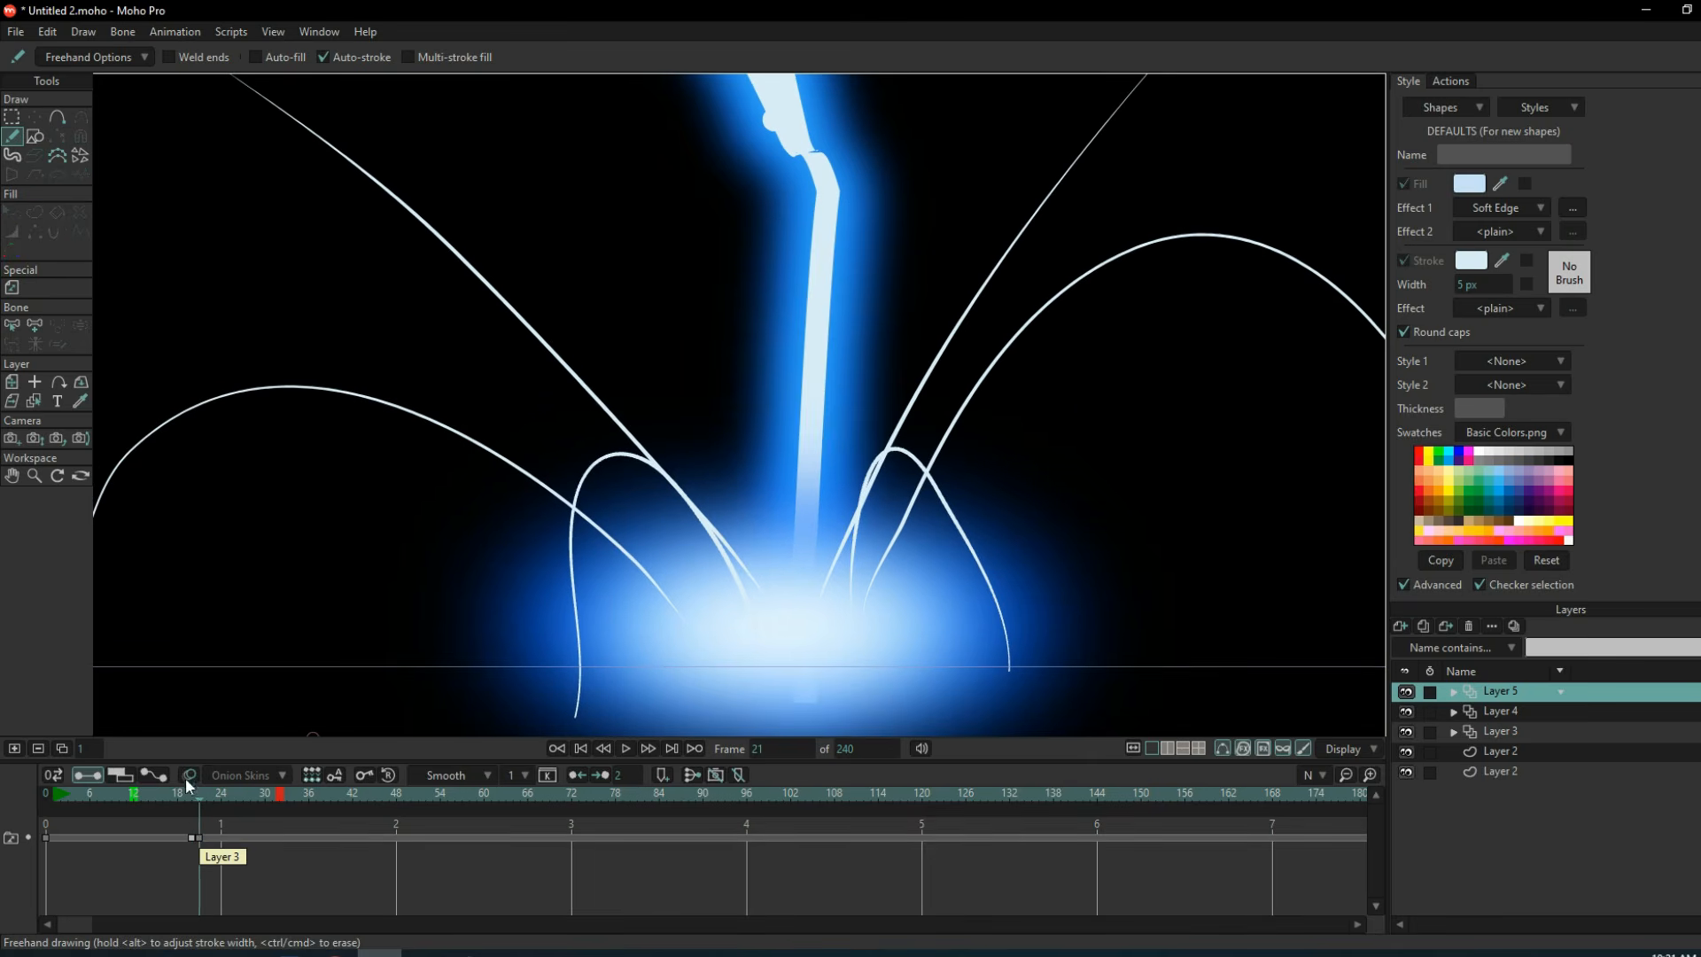
{"action": "left_click", "coordinate": [257, 776]}
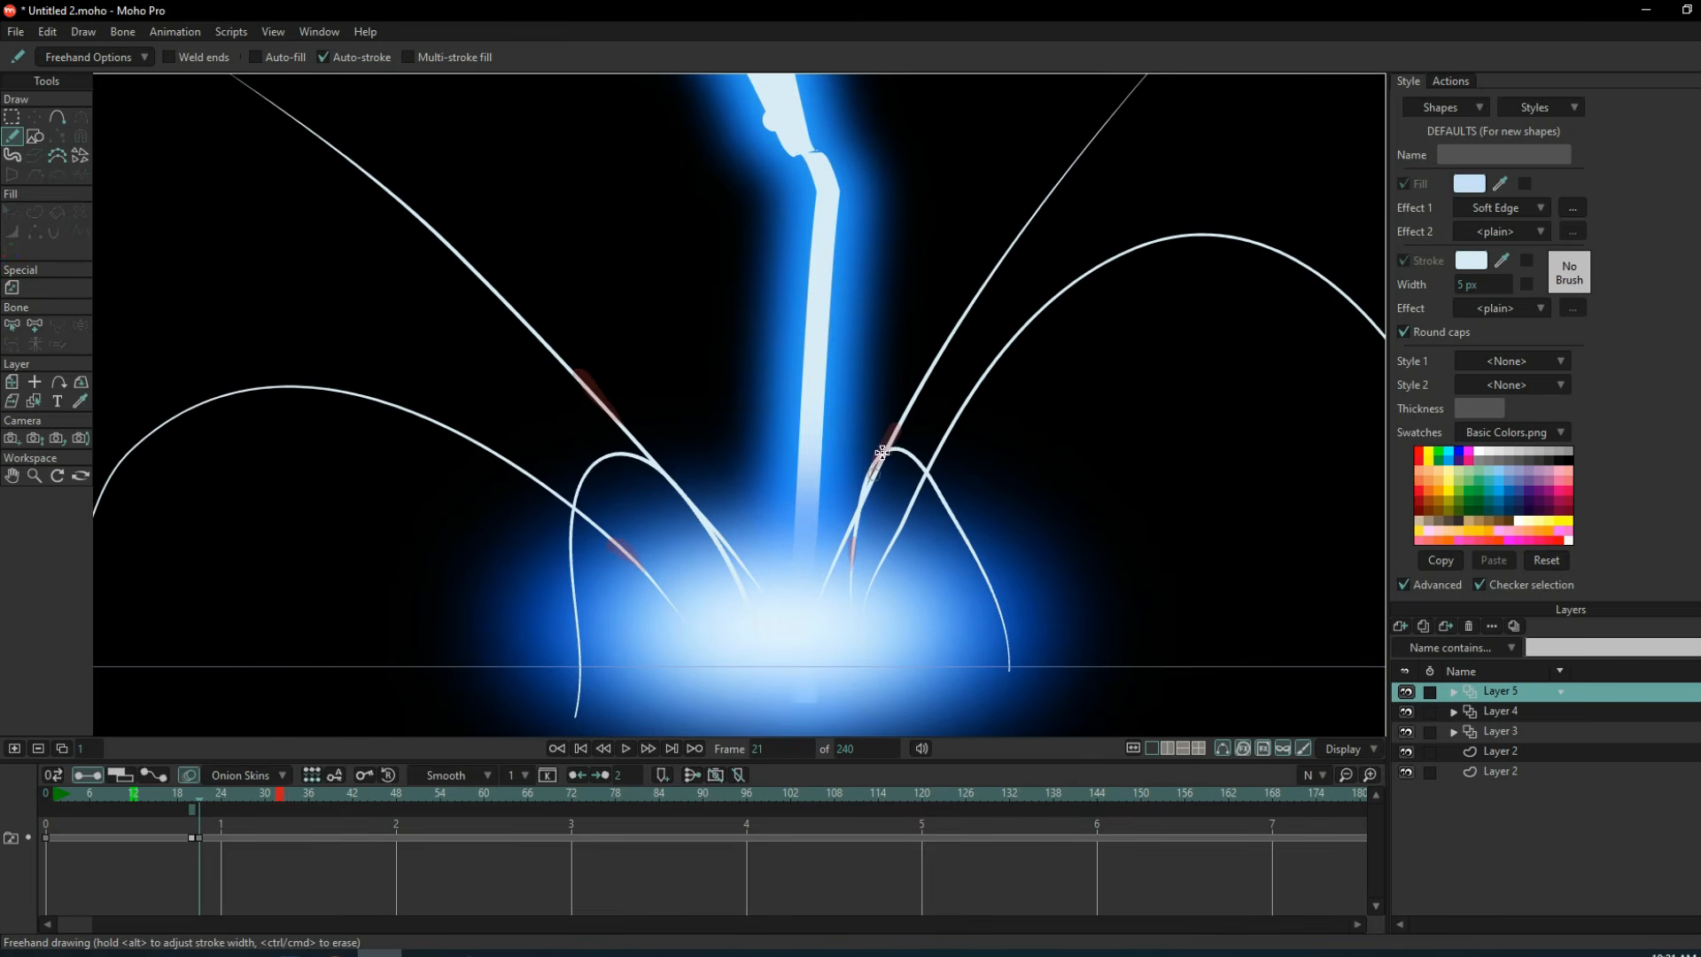
{"action": "left_click_drag", "start_coordinate": [980, 285], "coordinate": [963, 316]}
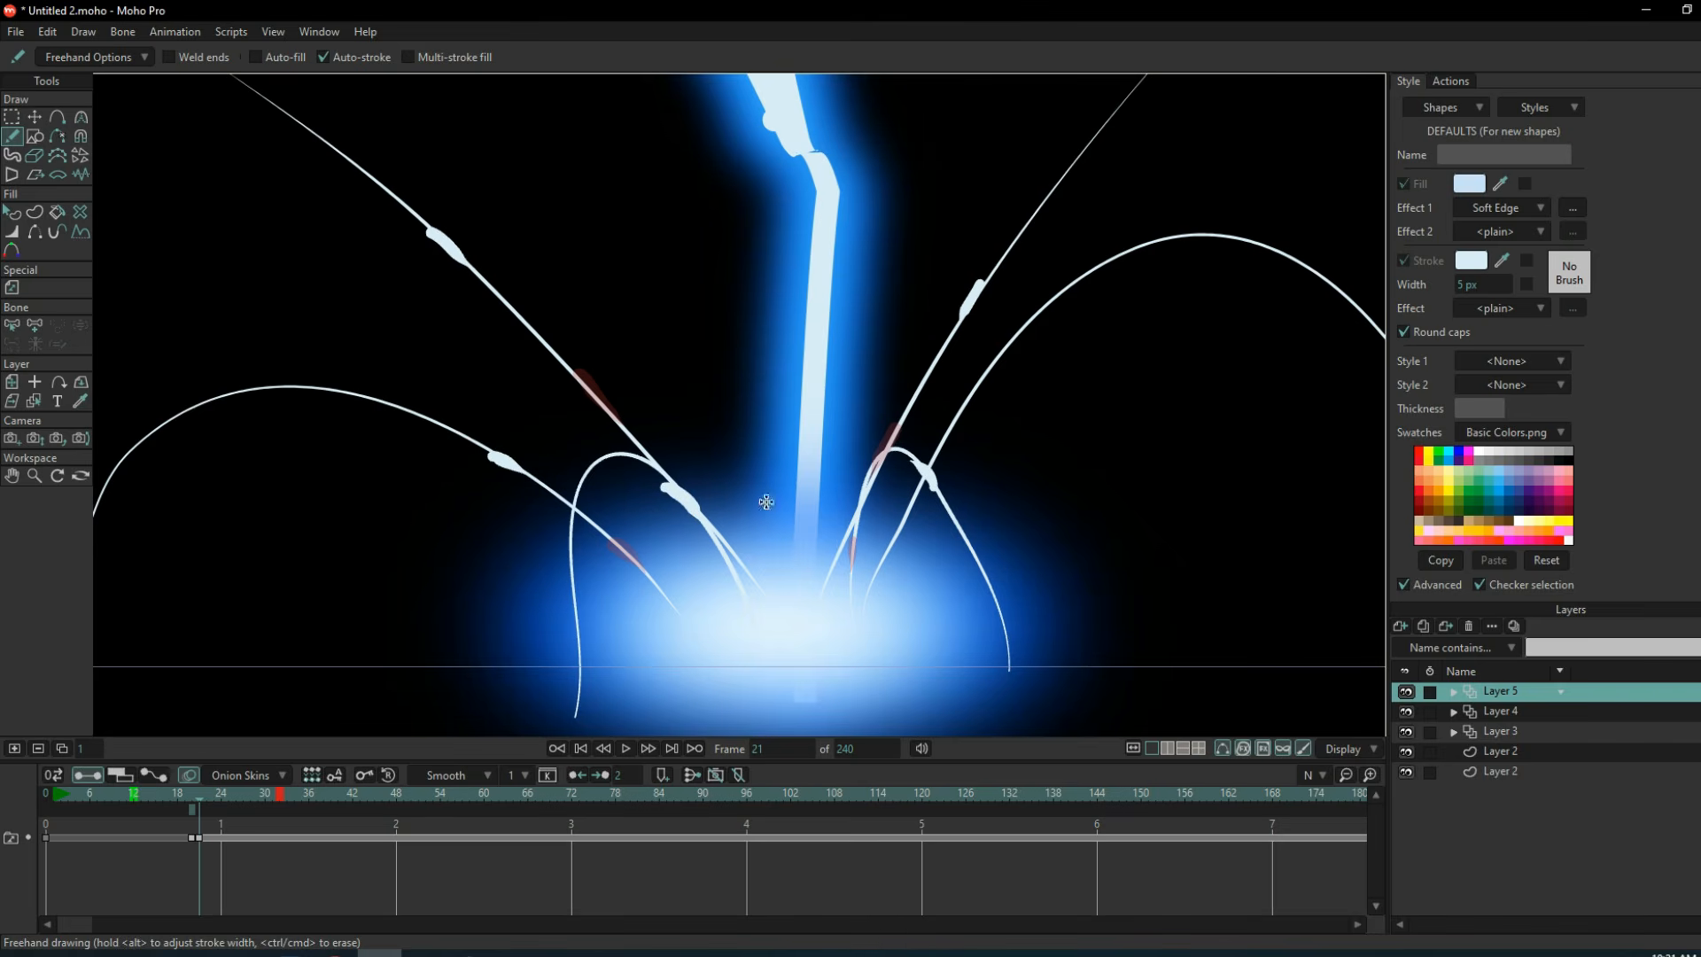
Add a drawing at frame 22 and draw the sparks farther along the guide curves on the bolt's right side.
{"action": "left_click", "coordinate": [15, 749]}
{"action": "left_click_drag", "start_coordinate": [1066, 286], "coordinate": [1039, 312]}
{"action": "scroll", "coordinate": [1018, 243], "scroll_direction": "down", "scroll_amount": 1}
{"action": "scroll", "coordinate": [1063, 195], "scroll_direction": "up", "scroll_amount": 1}
{"action": "left_click_drag", "start_coordinate": [1053, 145], "coordinate": [1039, 163]}
{"action": "left_click_drag", "start_coordinate": [936, 541], "coordinate": [950, 570]}
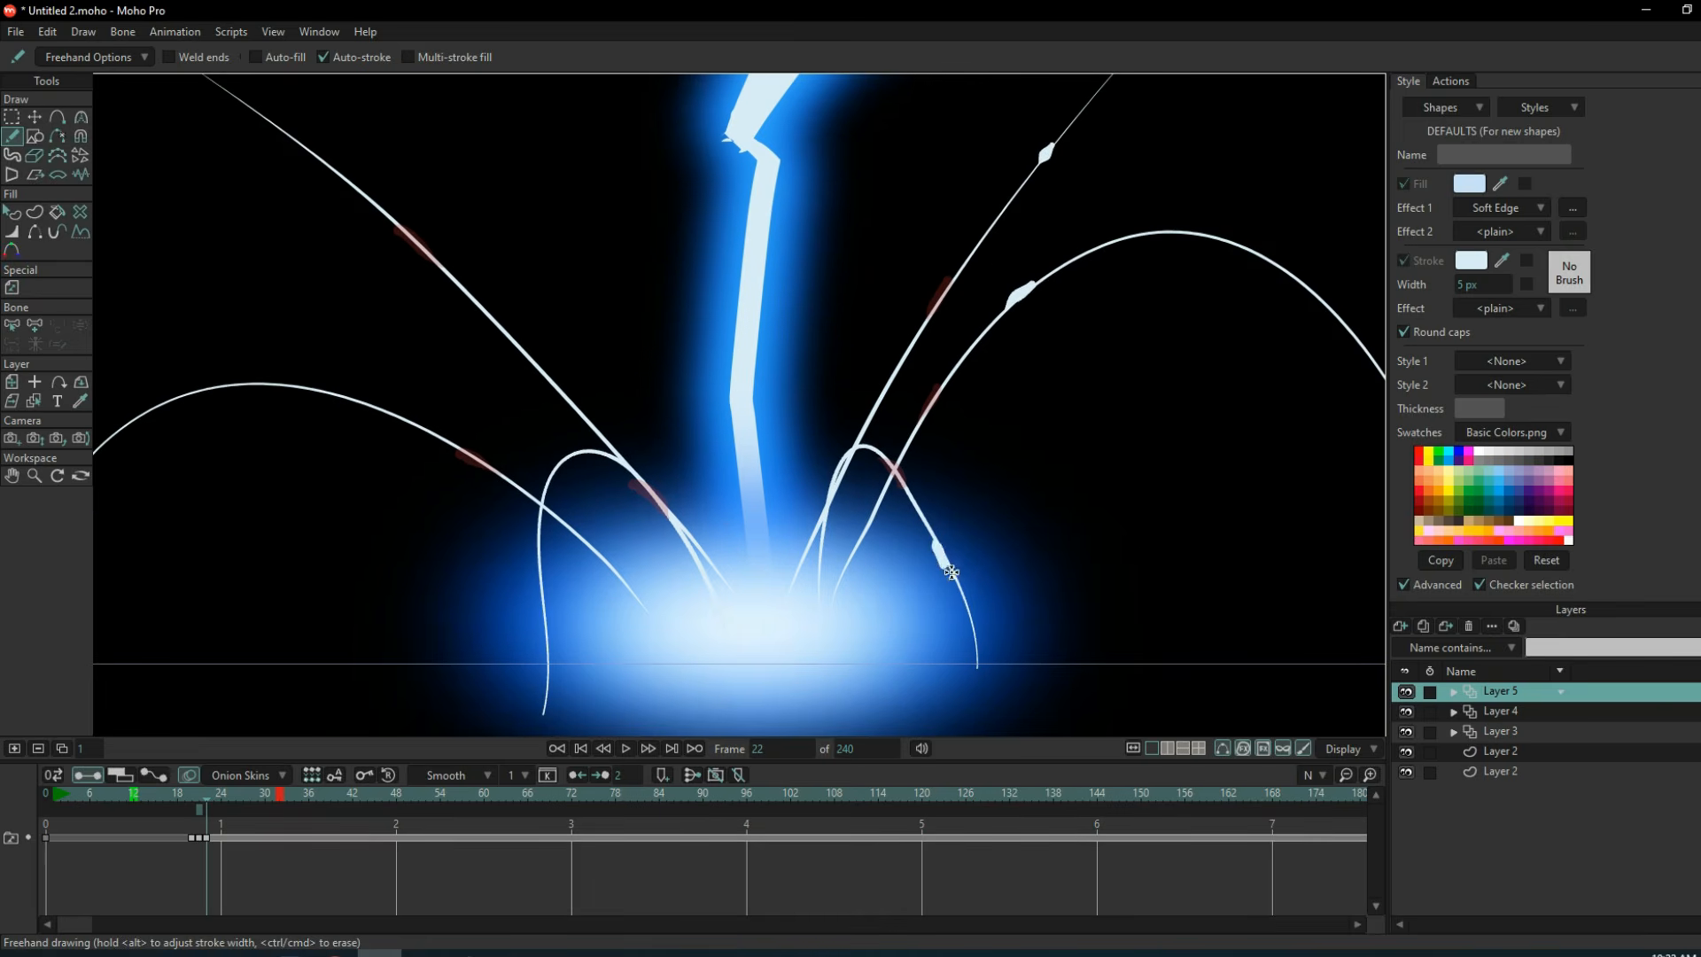
{"action": "right_click", "coordinate": [920, 544]}
{"action": "key", "text": "ctrl+z"}
Draw frame 22's sparks farther along the guide curves on the bolt's left side.
{"action": "left_click_drag", "start_coordinate": [507, 395], "coordinate": [497, 425]}
{"action": "left_click_drag", "start_coordinate": [393, 354], "coordinate": [433, 364]}
{"action": "key", "text": "ctrl+z"}
{"action": "left_click_drag", "start_coordinate": [350, 329], "coordinate": [392, 340]}
{"action": "right_click", "coordinate": [330, 322]}
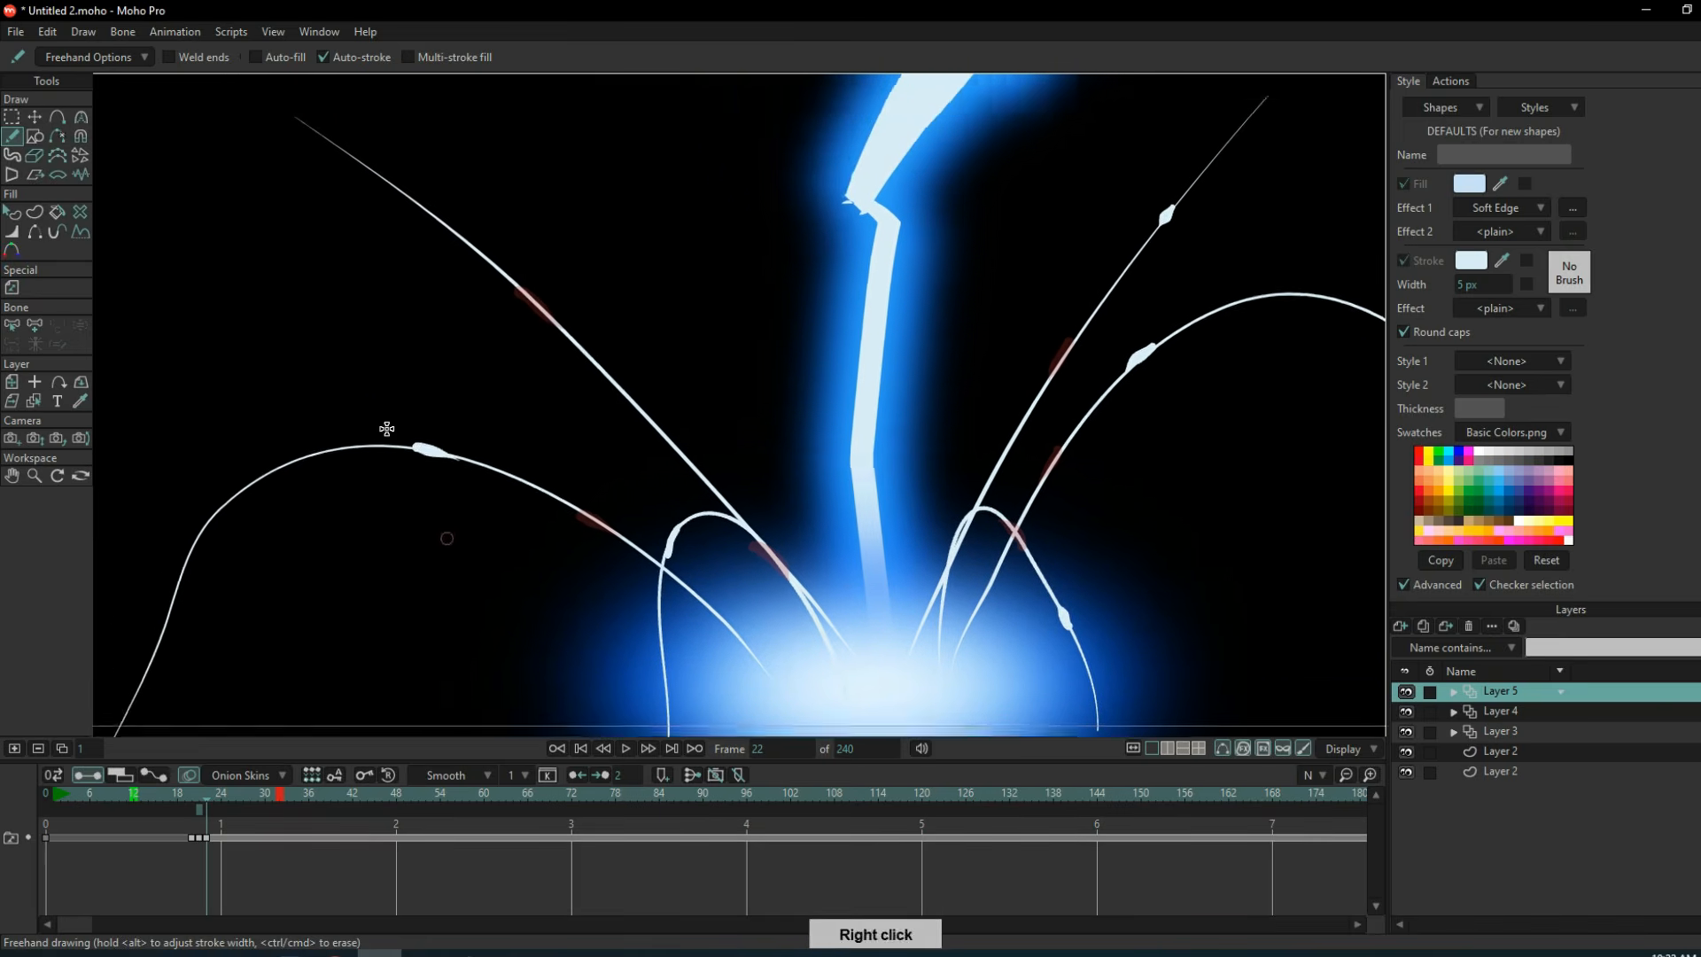
{"action": "left_click_drag", "start_coordinate": [520, 356], "coordinate": [543, 375]}
{"action": "right_click", "coordinate": [543, 375]}
Add a drawing at frame 23 and draw each spark a little farther along its guide curve than the onion skin.
{"action": "left_click", "coordinate": [15, 749]}
{"action": "right_click", "coordinate": [187, 106]}
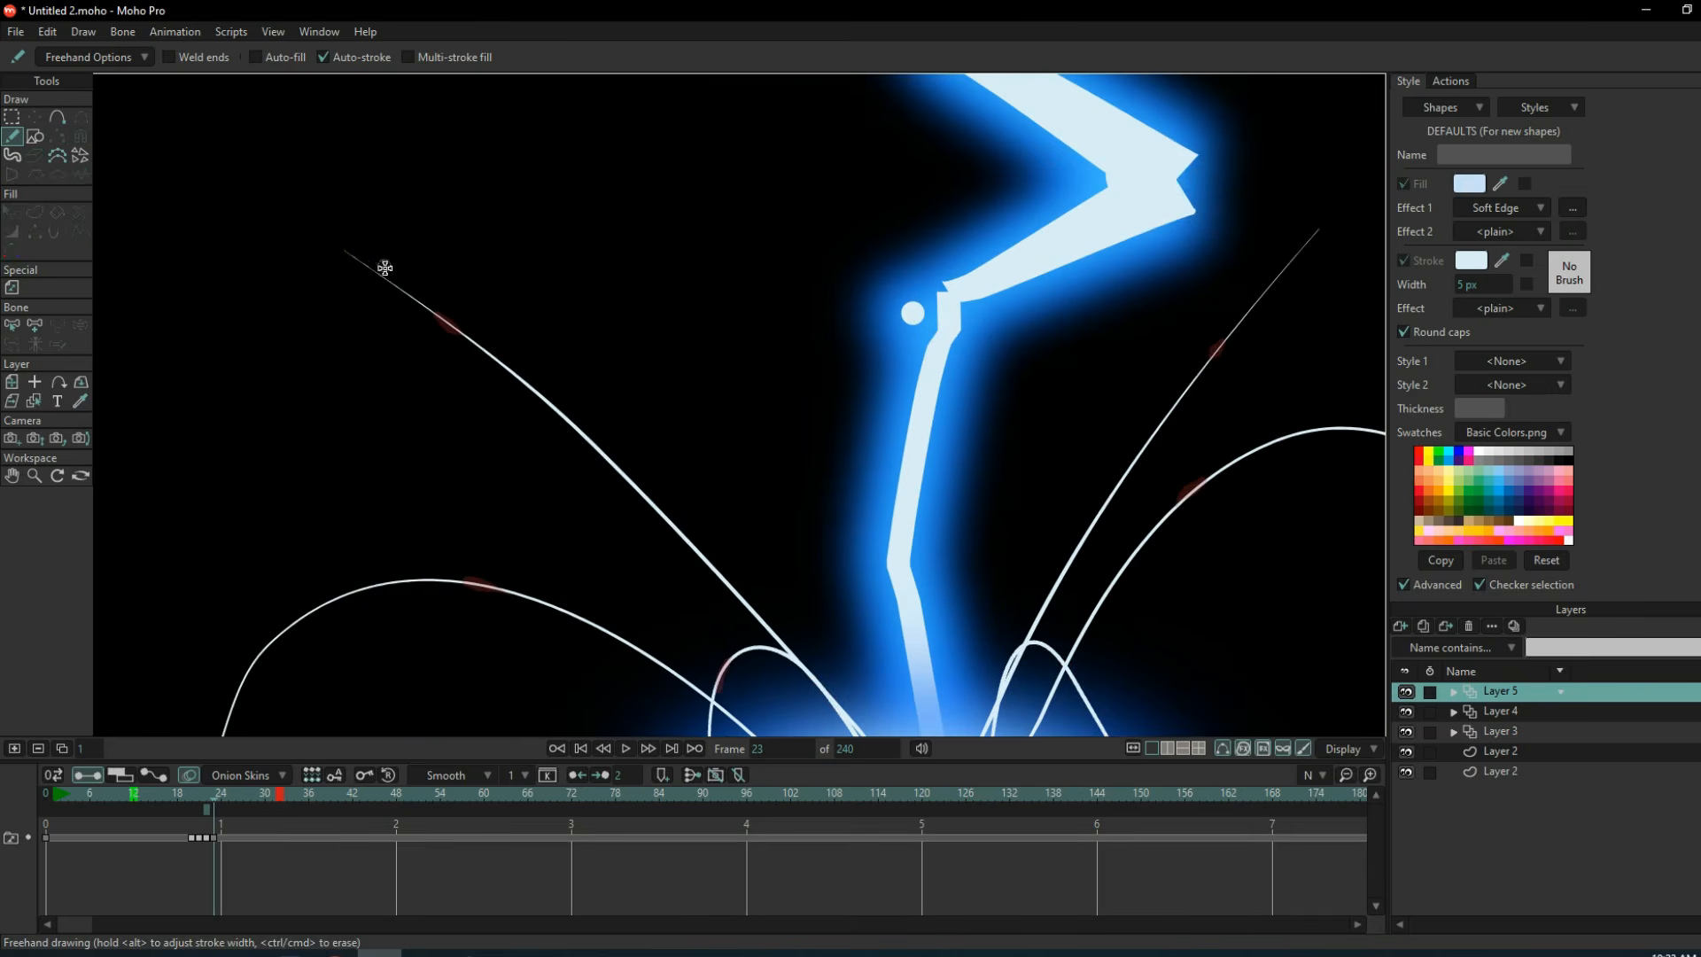
{"action": "left_click_drag", "start_coordinate": [363, 263], "coordinate": [386, 280]}
{"action": "right_click", "coordinate": [1299, 250]}
{"action": "left_click_drag", "start_coordinate": [1017, 291], "coordinate": [1002, 307]}
{"action": "right_click", "coordinate": [1010, 310]}
{"action": "left_click_drag", "start_coordinate": [944, 332], "coordinate": [982, 333]}
{"action": "left_click_drag", "start_coordinate": [940, 591], "coordinate": [941, 622]}
{"action": "right_click", "coordinate": [504, 539]}
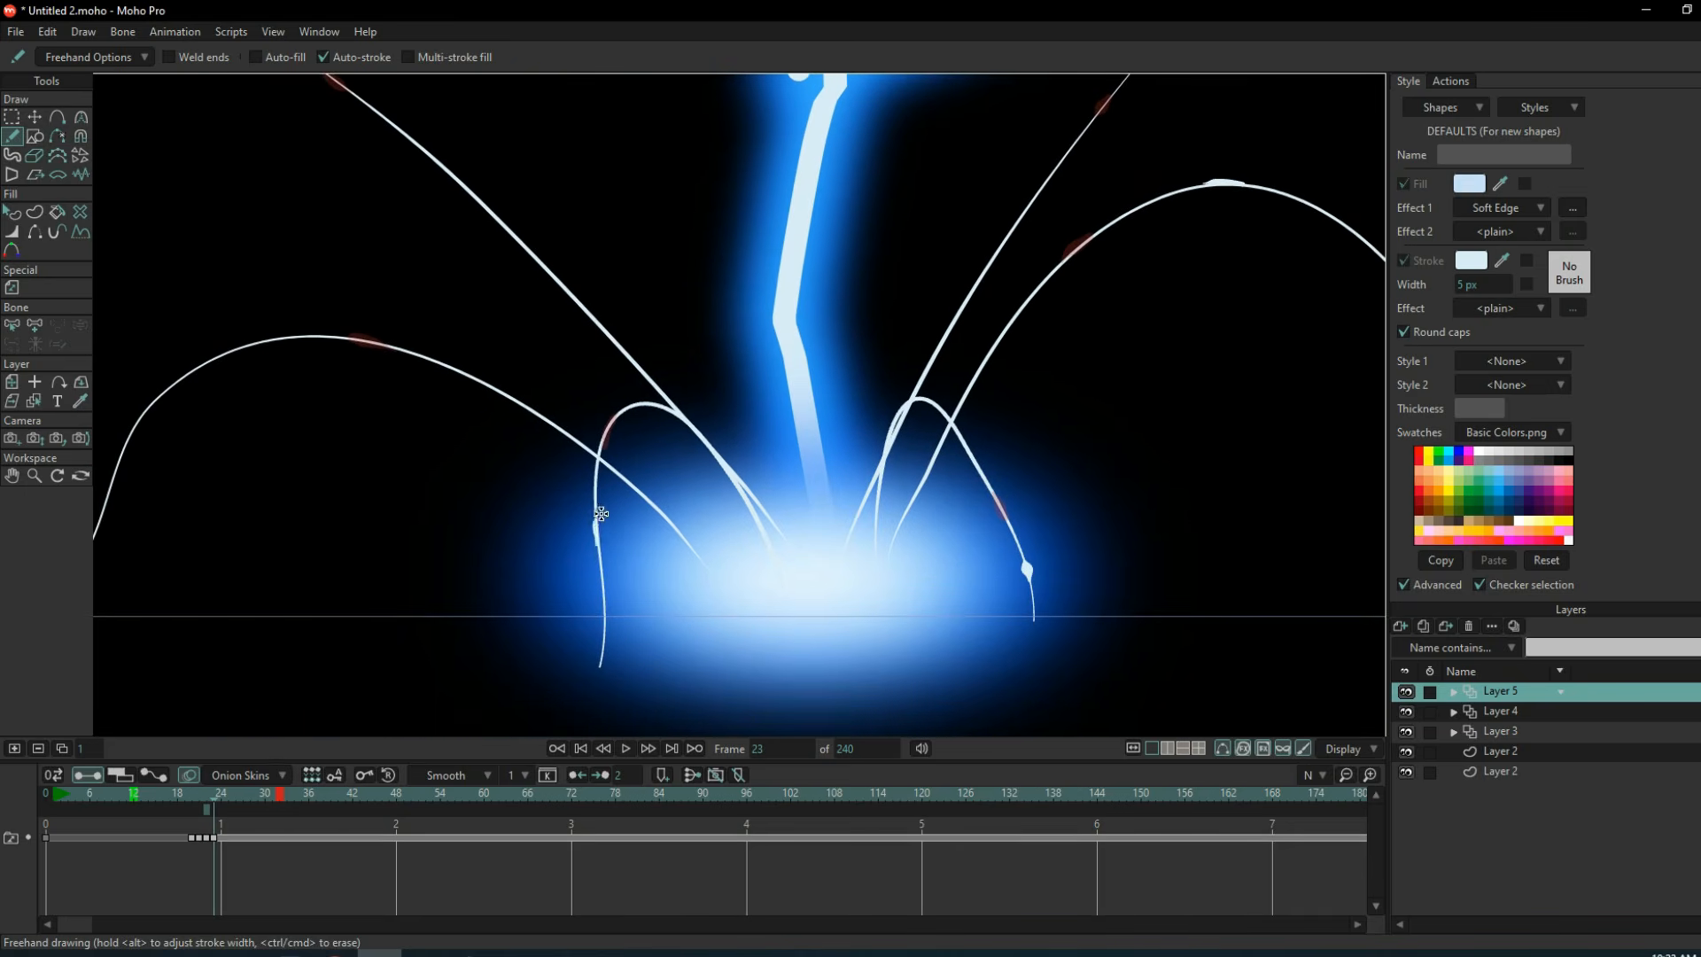
{"action": "left_click_drag", "start_coordinate": [599, 508], "coordinate": [593, 548]}
{"action": "right_click", "coordinate": [187, 369]}
{"action": "right_click", "coordinate": [240, 523]}
Add a drawing at frame 24 and draw the sparks descending along the outer curves and reaching the ground on the short ones.
{"action": "left_click", "coordinate": [16, 748]}
{"action": "left_click_drag", "start_coordinate": [315, 385], "coordinate": [264, 457]}
{"action": "right_click", "coordinate": [787, 512]}
{"action": "left_click_drag", "start_coordinate": [616, 459], "coordinate": [612, 473]}
{"action": "left_click_drag", "start_coordinate": [1044, 466], "coordinate": [1043, 480]}
{"action": "right_click", "coordinate": [1151, 221]}
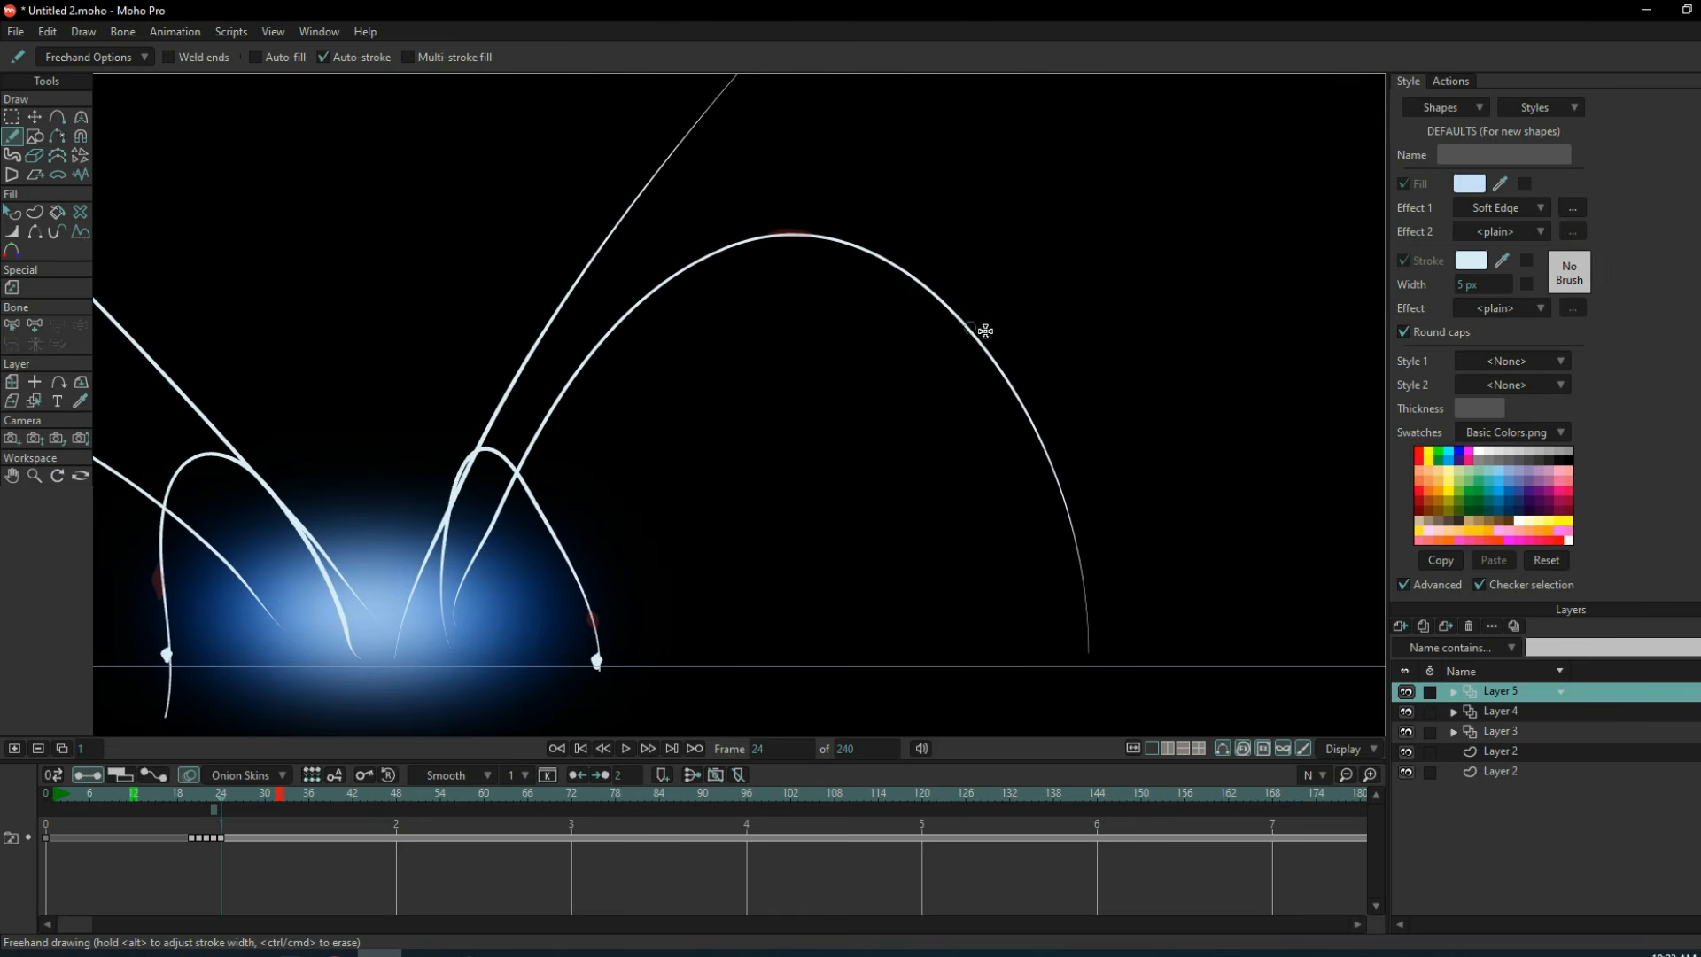
{"action": "left_click_drag", "start_coordinate": [975, 337], "coordinate": [989, 361]}
{"action": "right_click", "coordinate": [337, 246]}
{"action": "left_click_drag", "start_coordinate": [368, 446], "coordinate": [357, 475]}
{"action": "right_click", "coordinate": [1042, 501]}
Add a drawing at frame 25 and continue the remaining sparks towards the ends of the outer guide curves.
{"action": "left_click", "coordinate": [15, 749]}
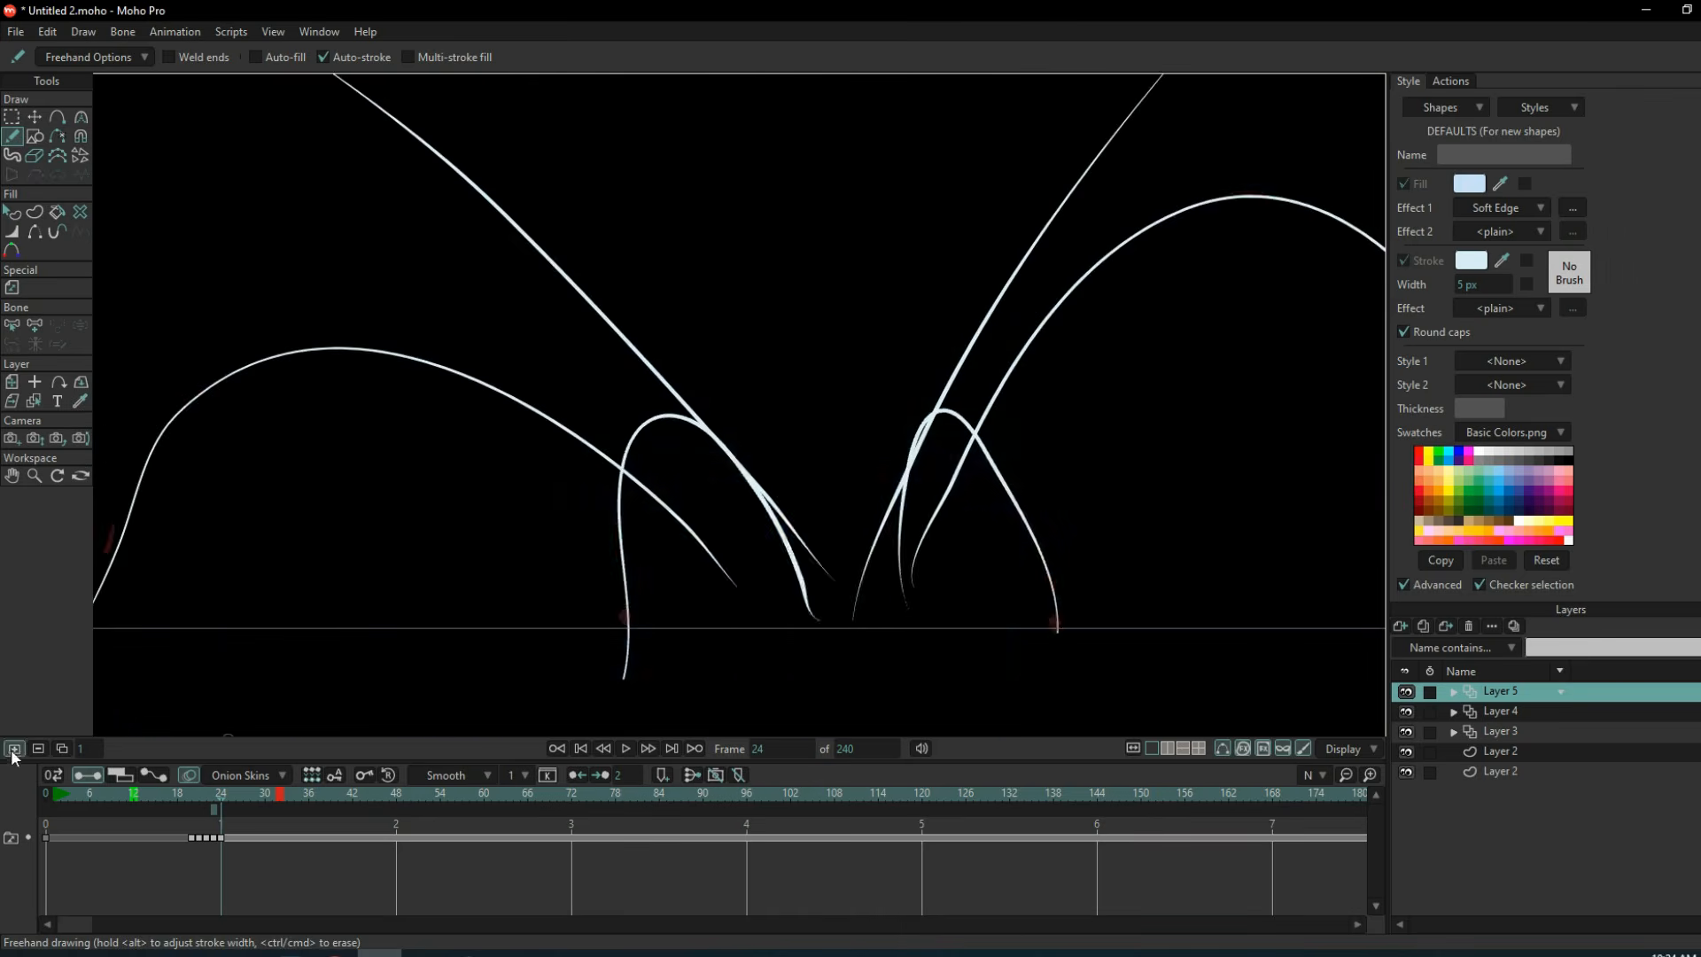
{"action": "right_click", "coordinate": [1276, 381]}
{"action": "right_click", "coordinate": [1049, 497]}
{"action": "right_click", "coordinate": [1136, 262]}
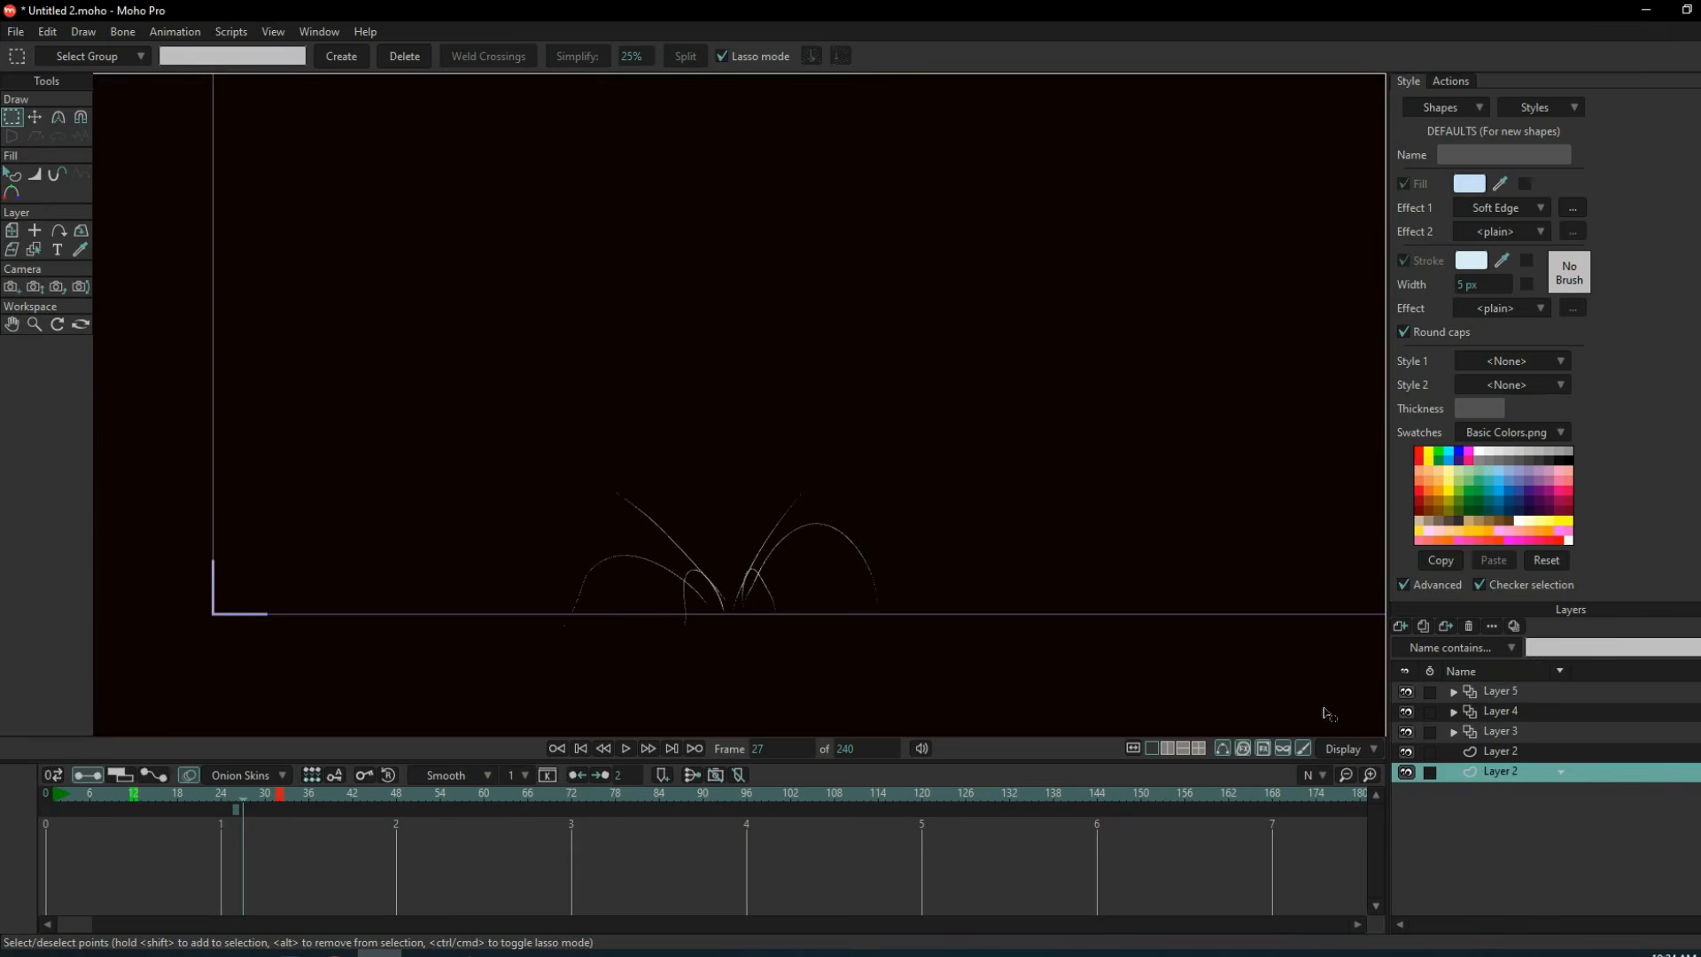
Hide the layer with the guide curves and play back the spark animation.
{"action": "left_click", "coordinate": [1407, 711]}
{"action": "key", "text": "space"}
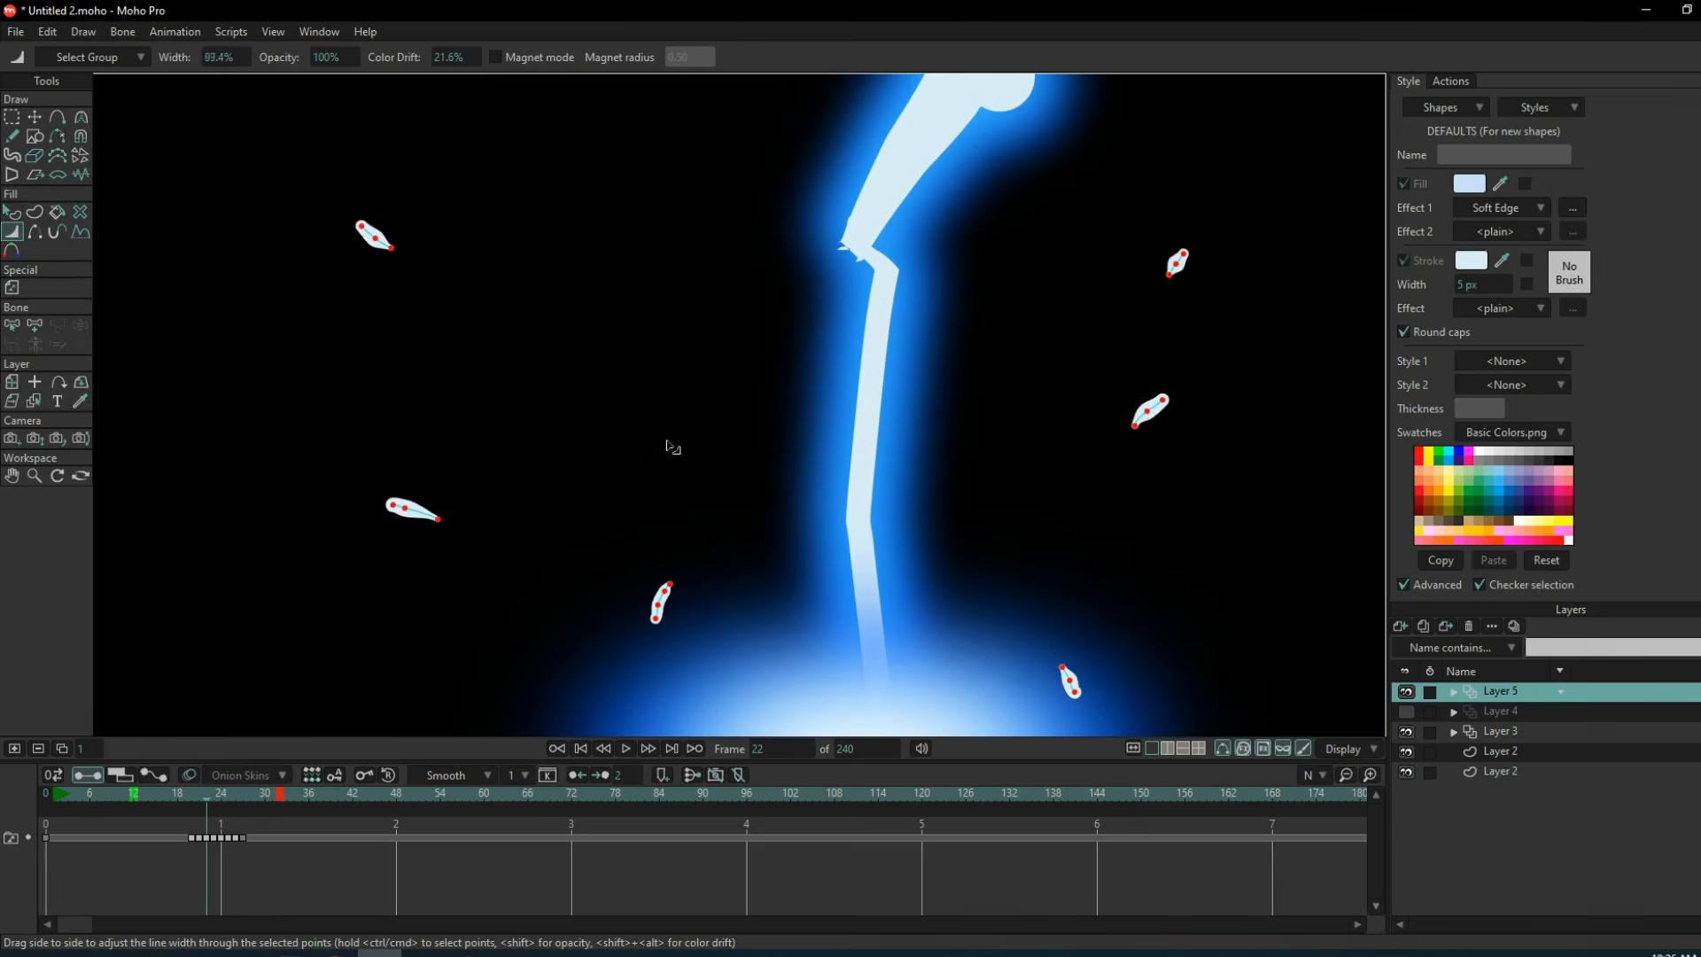
Go through frames 23 to 25 and adjust the line width of the selected spark strokes.
{"action": "key", "text": "Right"}
{"action": "scroll", "coordinate": [652, 452], "scroll_direction": "down", "scroll_amount": 5}
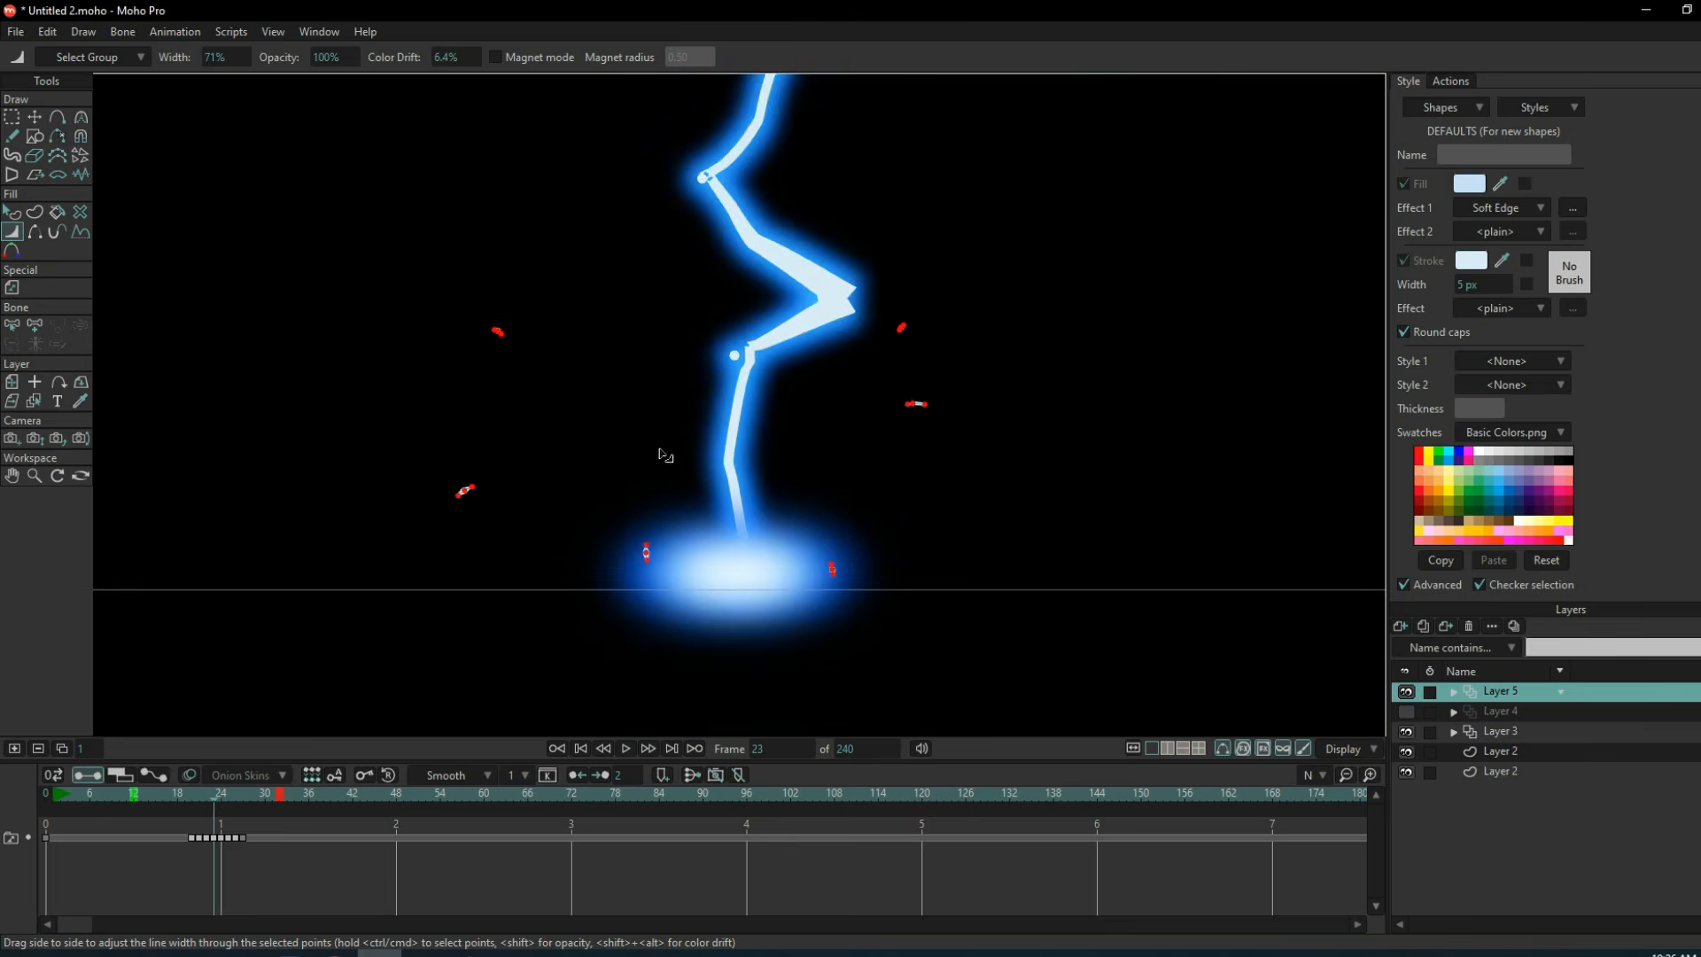
{"action": "key", "text": "Right"}
{"action": "scroll", "coordinate": [443, 551], "scroll_direction": "up", "scroll_amount": 8}
{"action": "left_click_drag", "start_coordinate": [390, 553], "coordinate": [515, 456]}
{"action": "scroll", "coordinate": [567, 448], "scroll_direction": "down", "scroll_amount": 5}
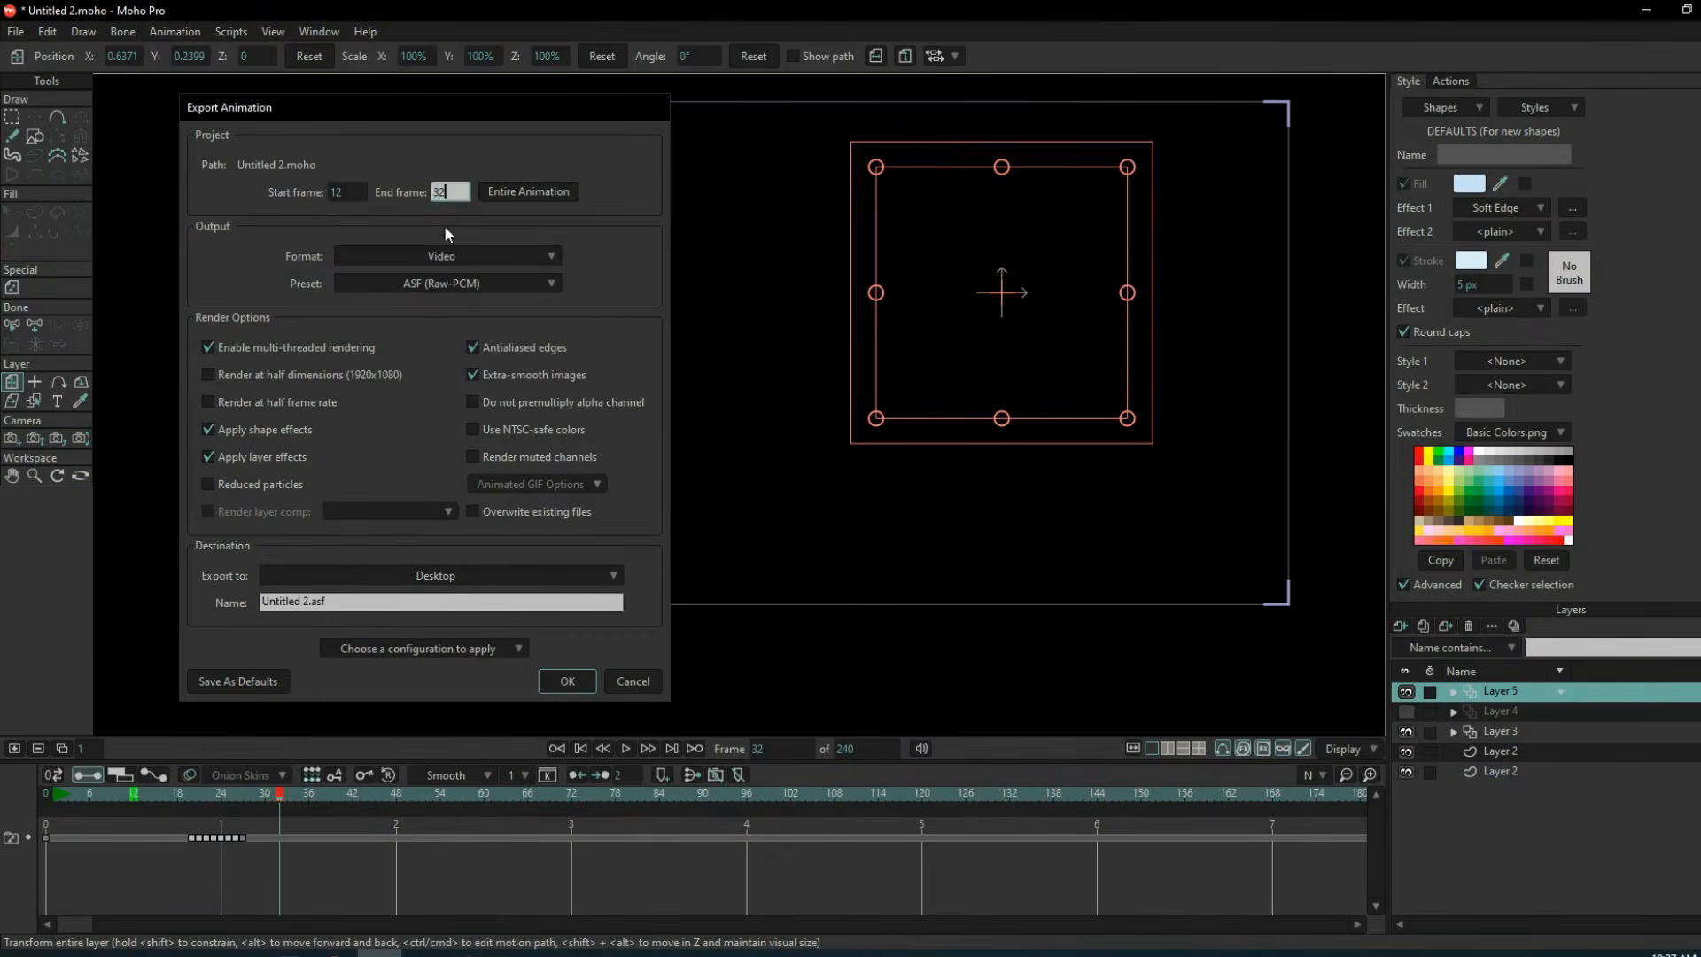
{"action": "left_click", "coordinate": [565, 679]}
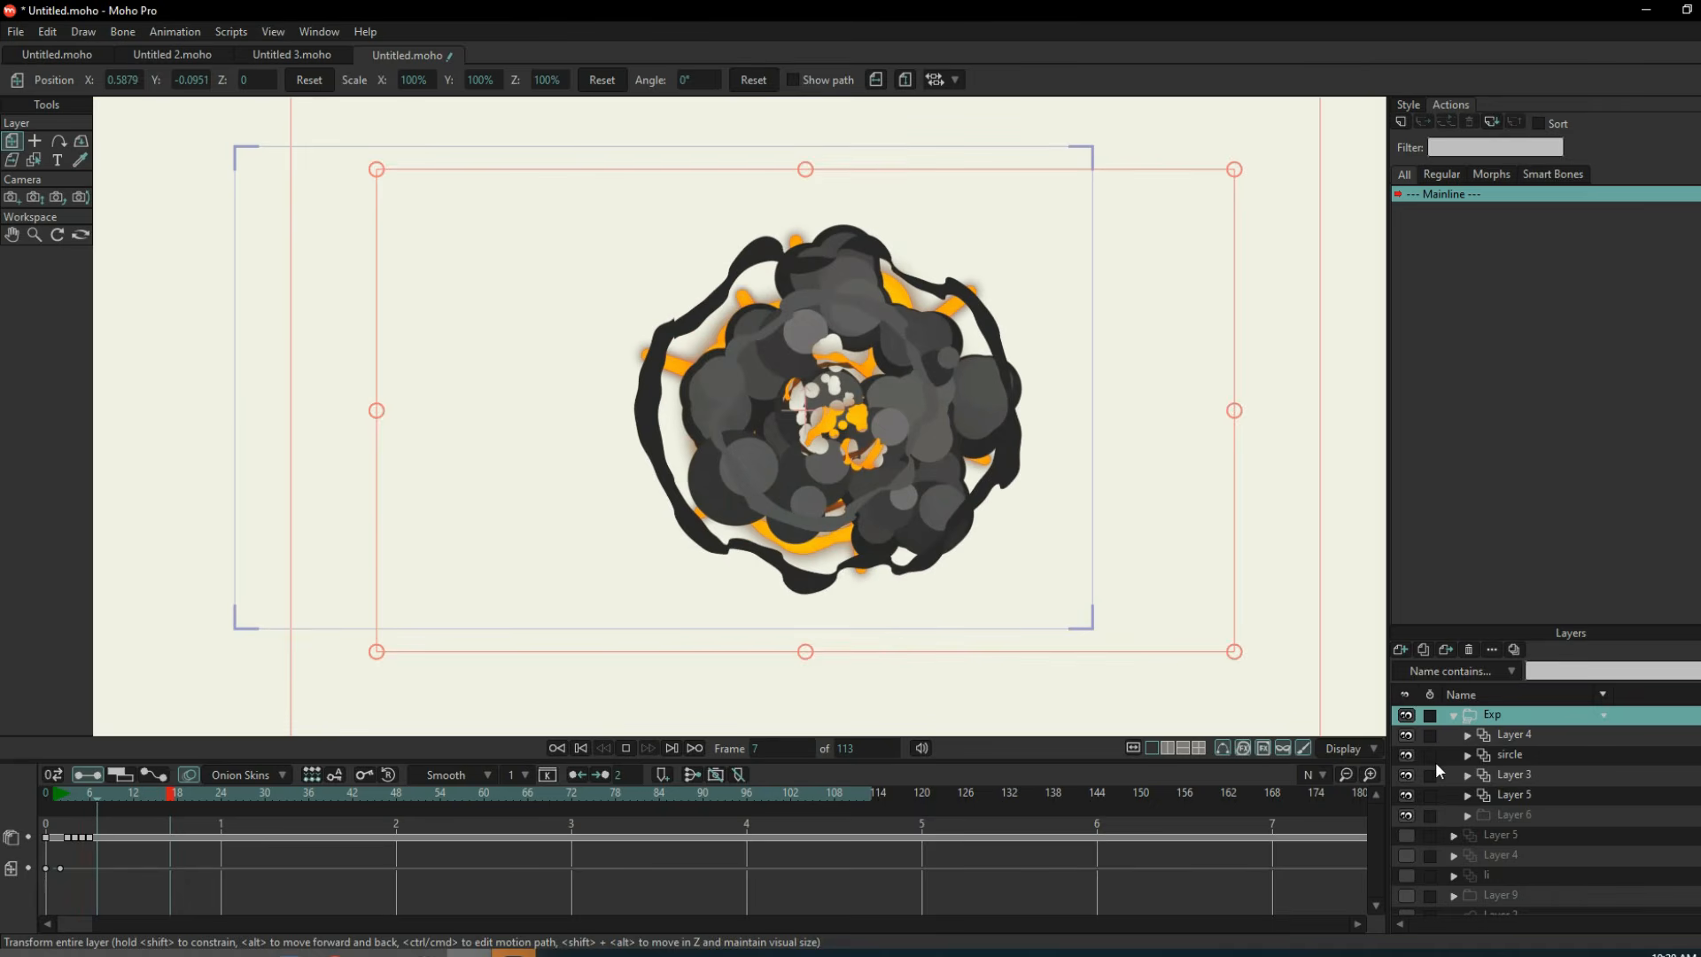
Stop the explosion playback at frame 6 and shift one dark smoke circle slightly in the sircle layer.
{"action": "key", "text": "space"}
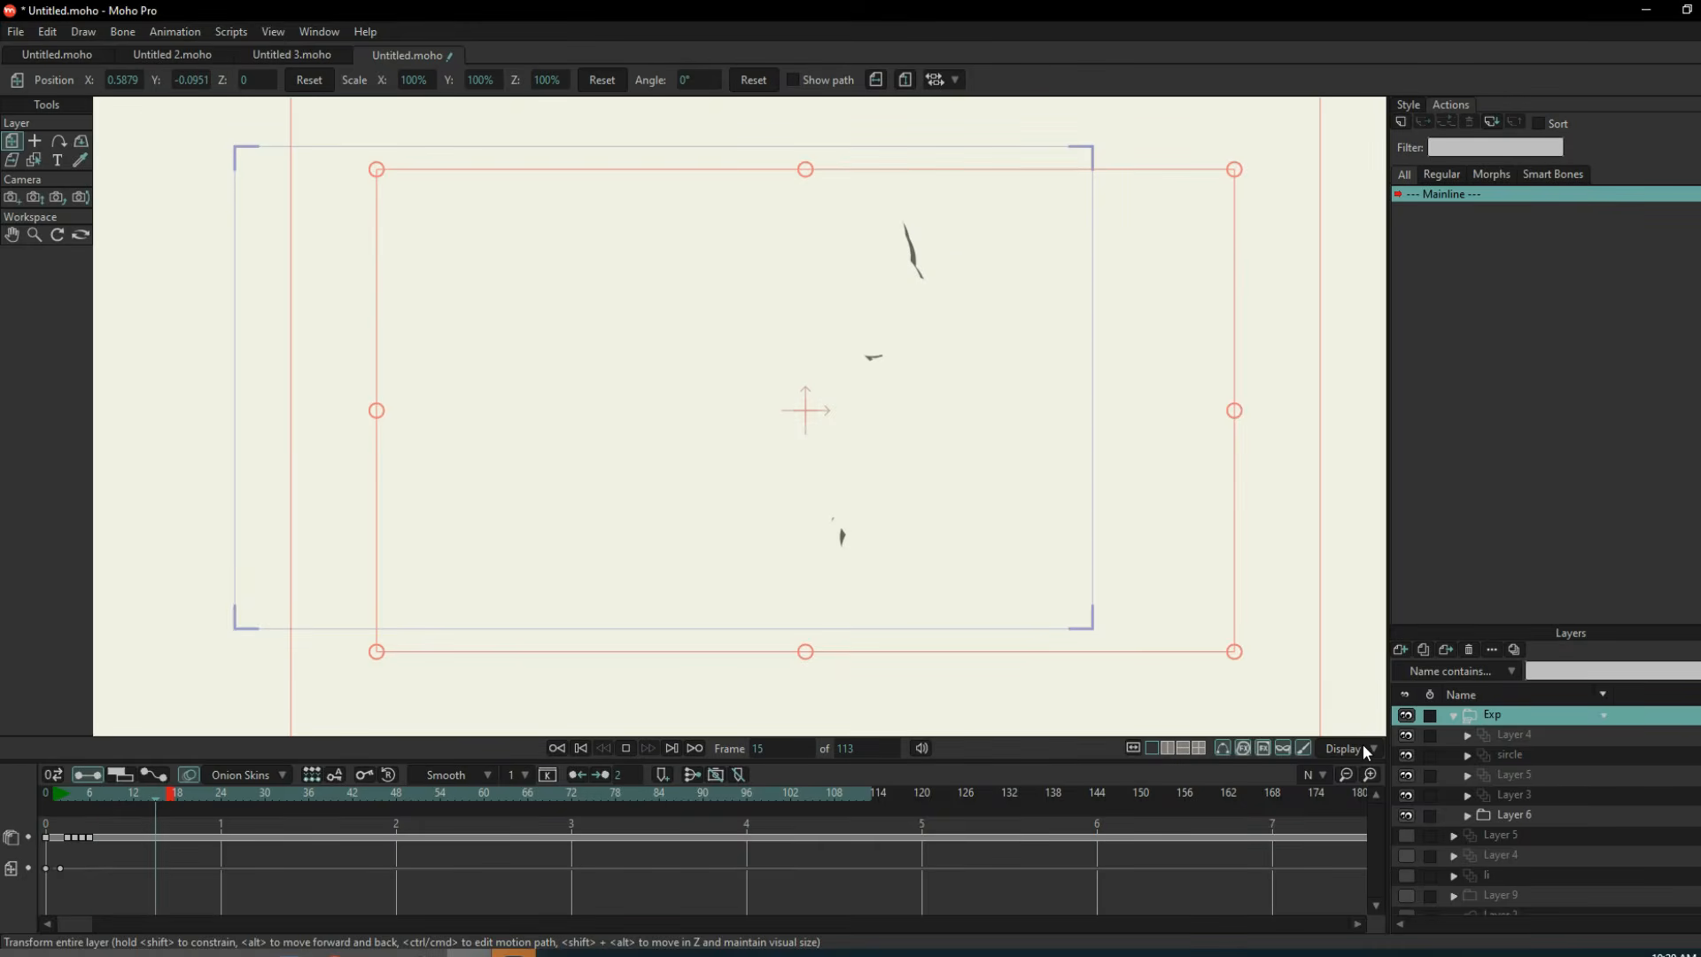
{"action": "left_click", "coordinate": [1514, 734]}
{"action": "scroll", "coordinate": [855, 406], "scroll_direction": "up", "scroll_amount": 4}
{"action": "left_click", "coordinate": [1525, 757]}
{"action": "scroll", "coordinate": [820, 421], "scroll_direction": "down", "scroll_amount": 3}
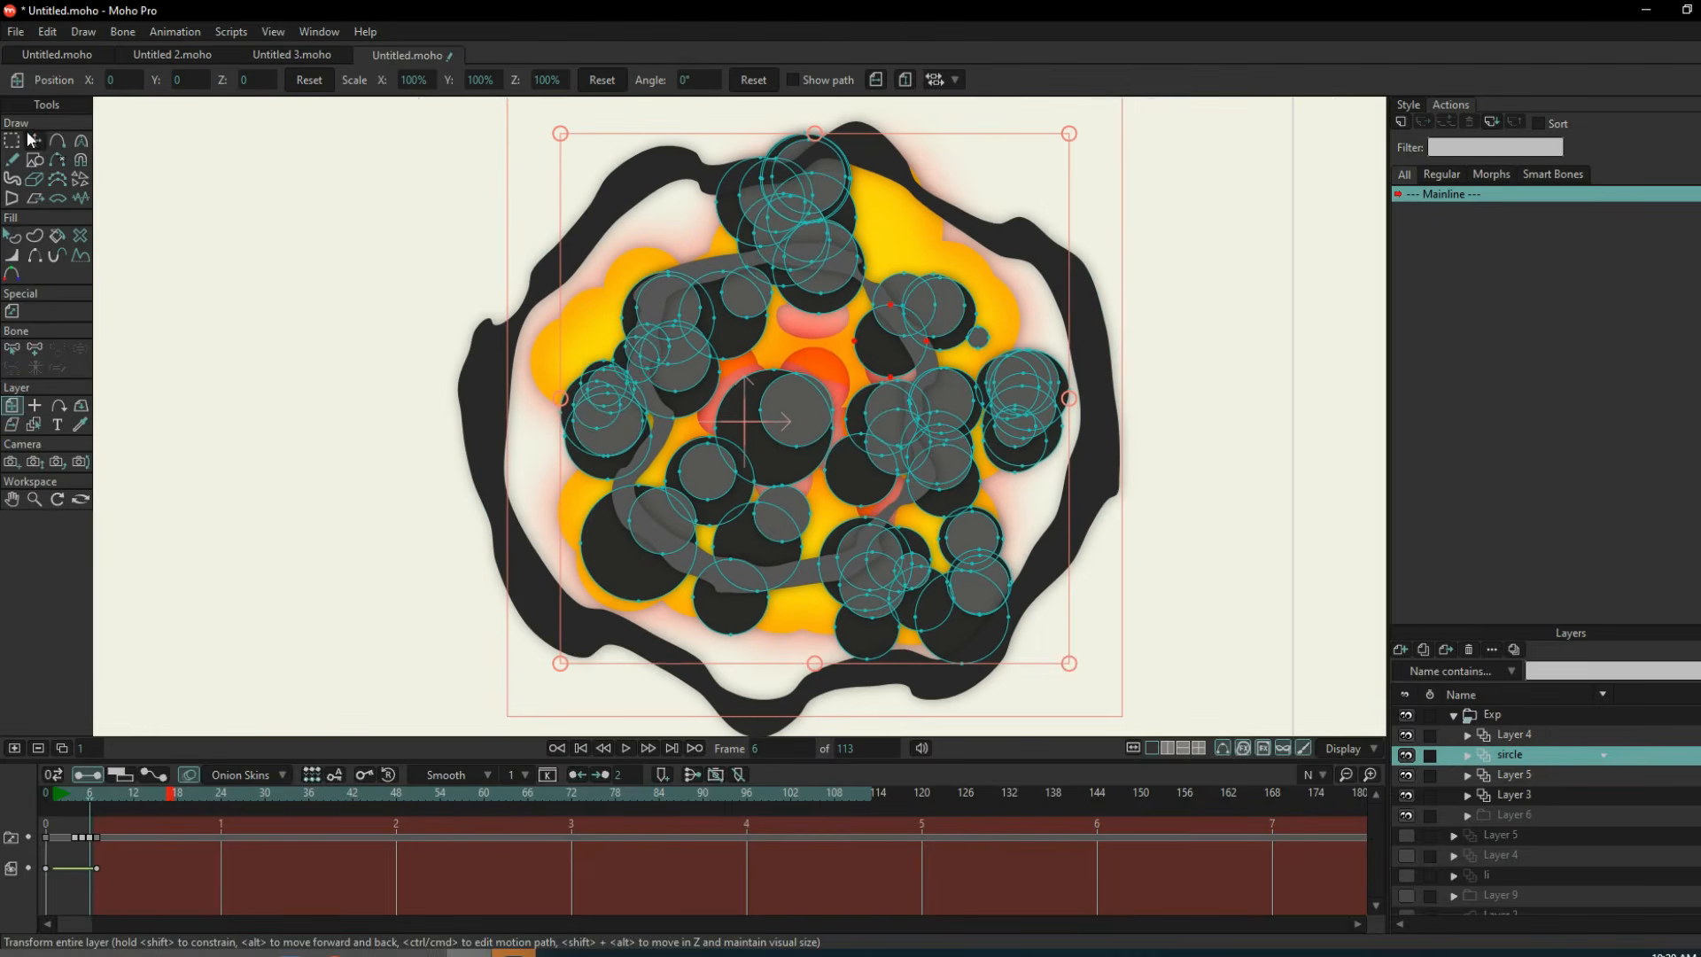
{"action": "left_click", "coordinate": [33, 140]}
{"action": "mouse_move", "coordinate": [887, 357]}
{"action": "left_mouse_down"}
{"action": "mouse_move", "coordinate": [828, 322]}
{"action": "mouse_move", "coordinate": [869, 370]}
{"action": "left_mouse_up"}
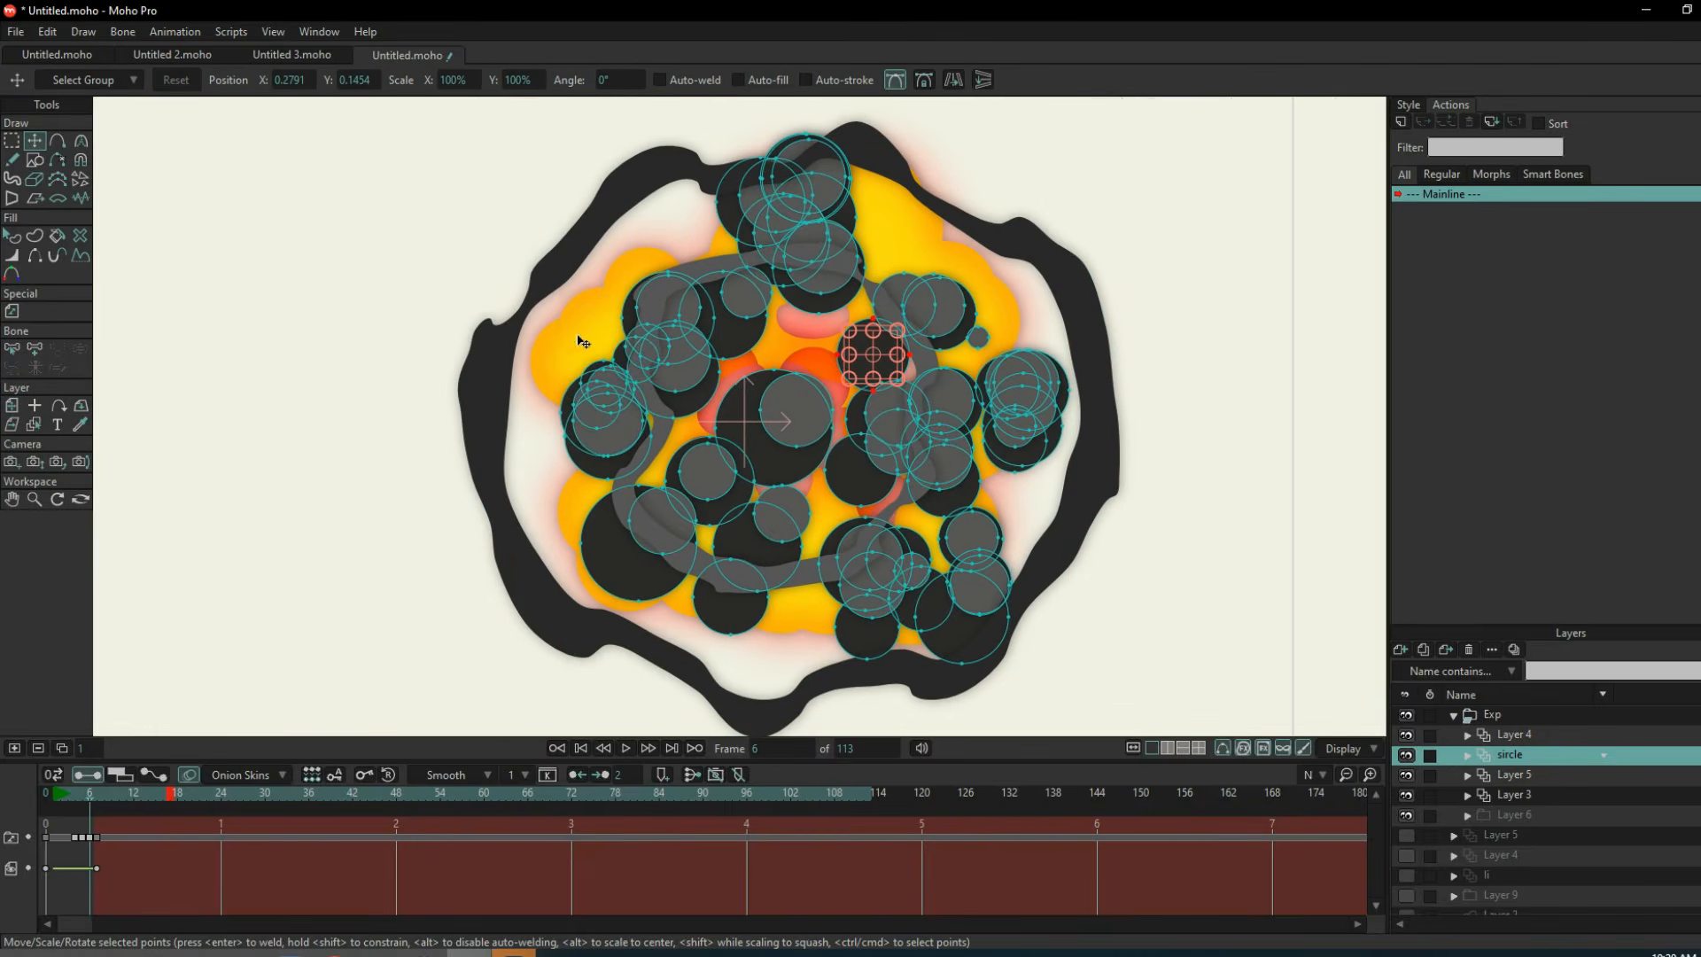
Reposition individual fire circles in the explosion's Layer 5 at frame 6.
{"action": "left_click", "coordinate": [1529, 777]}
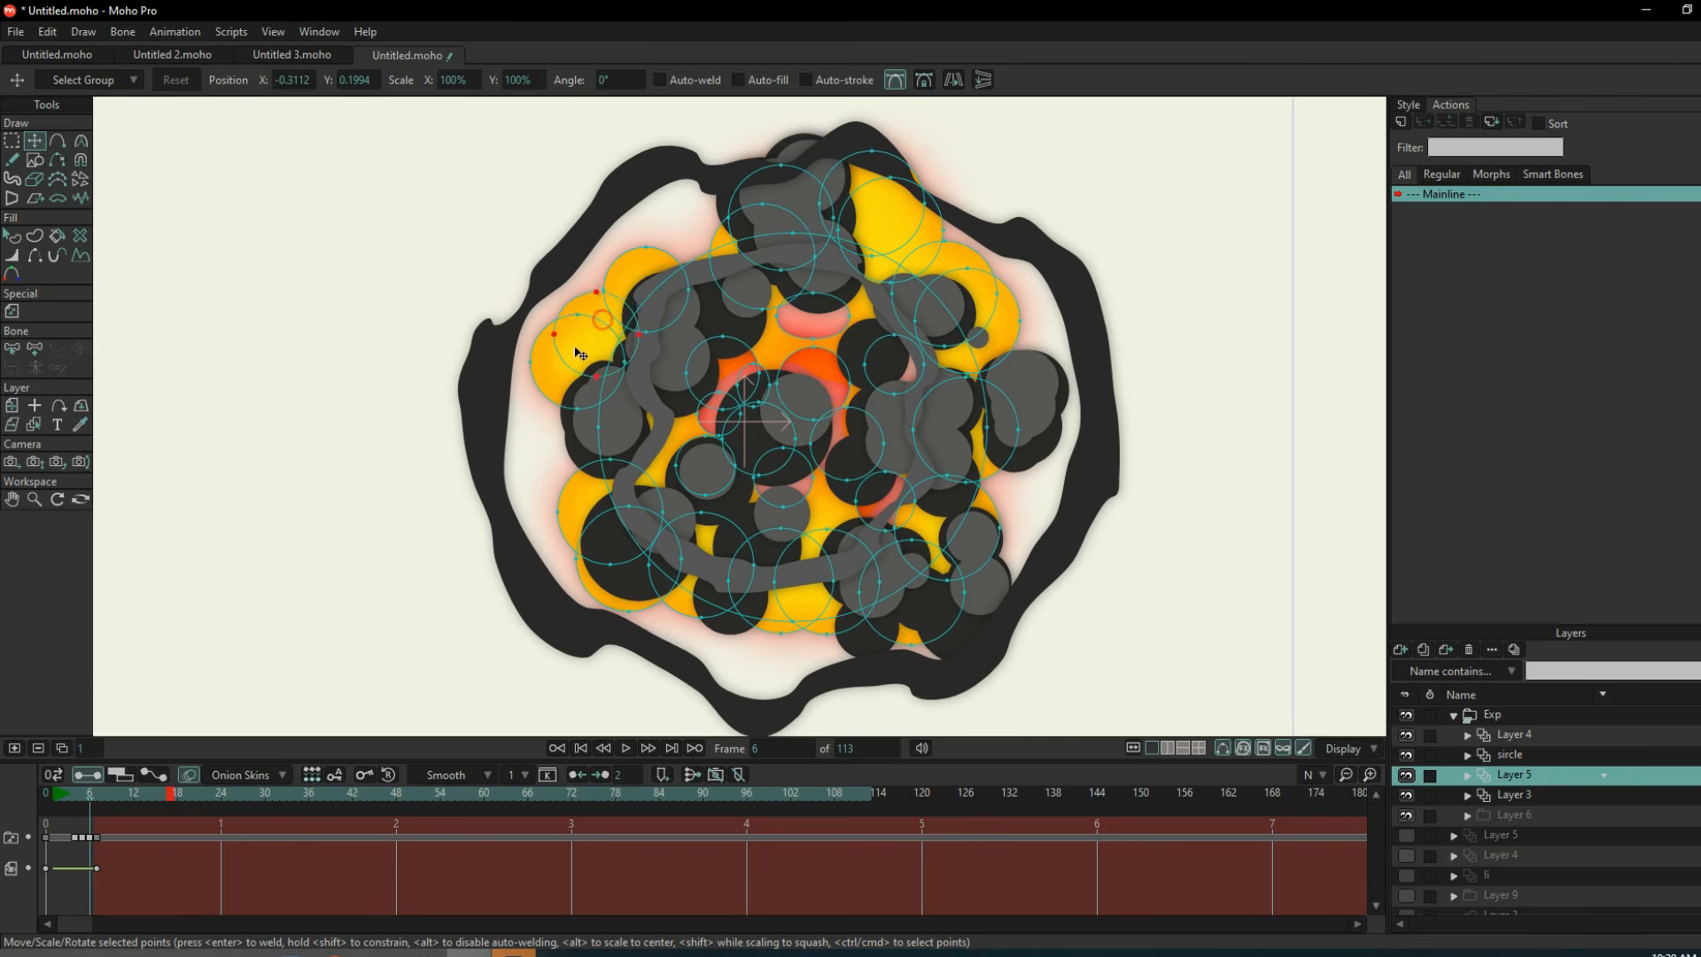
{"action": "mouse_move", "coordinate": [581, 355]}
{"action": "left_mouse_down"}
{"action": "mouse_move", "coordinate": [497, 465]}
{"action": "mouse_move", "coordinate": [598, 331]}
{"action": "left_mouse_up"}
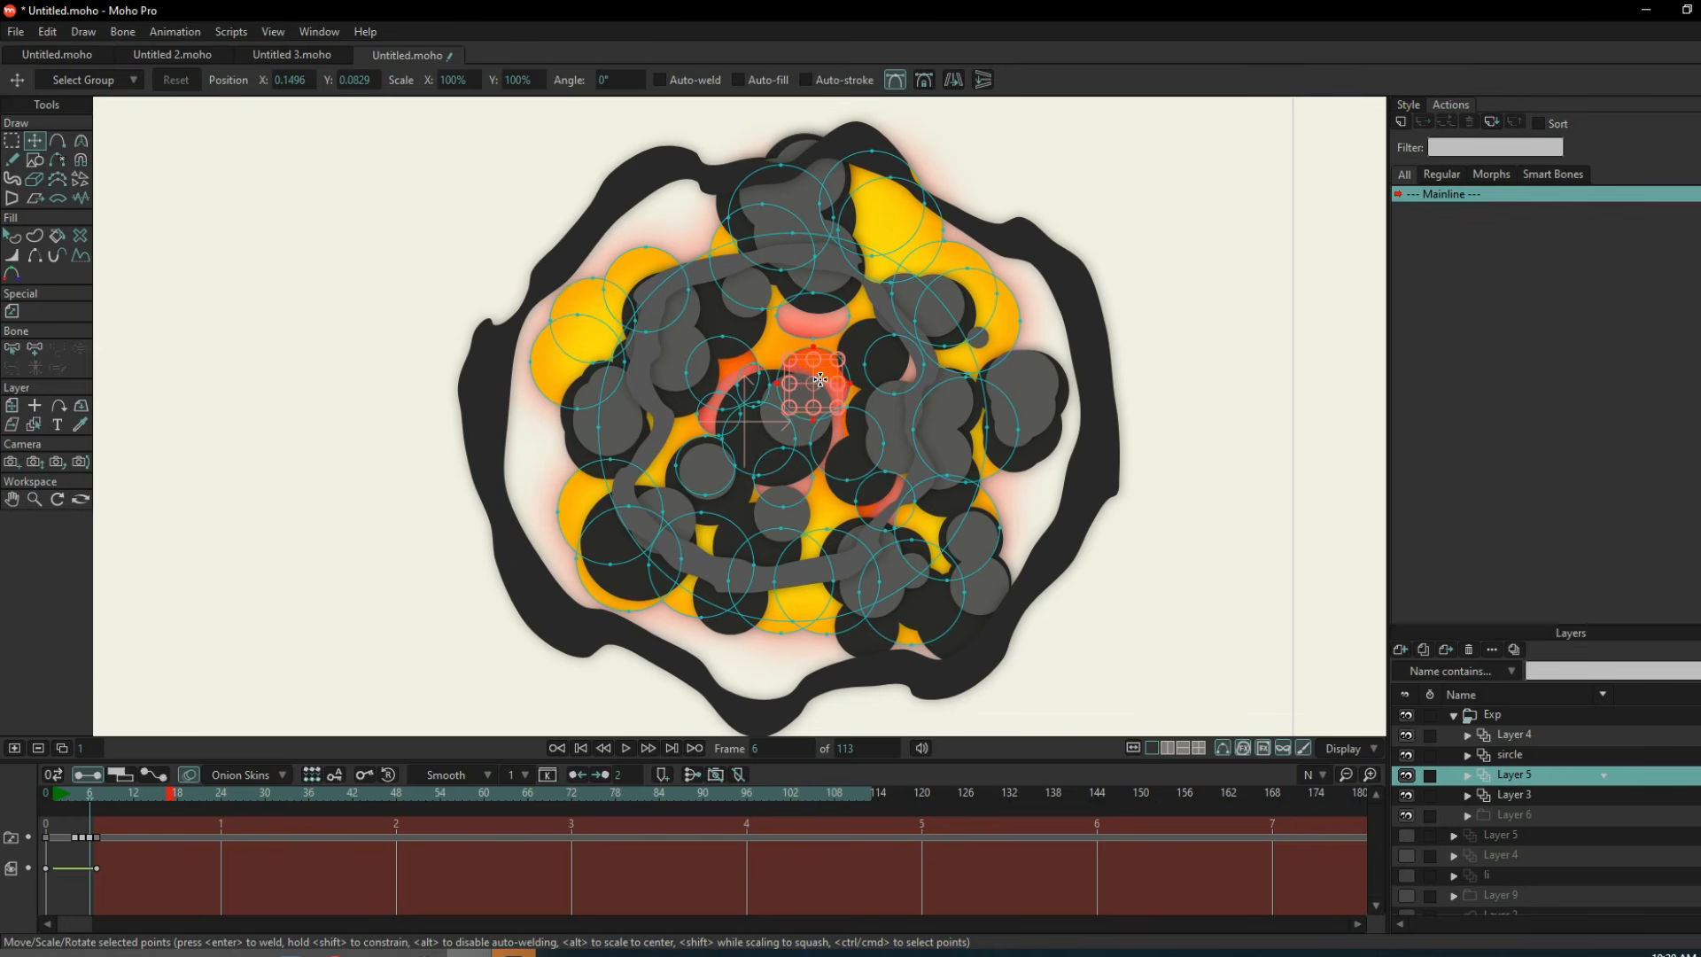
{"action": "left_click_drag", "start_coordinate": [1006, 330], "coordinate": [1030, 366]}
Examine how the ring, fire and smoke circle layers make up the explosion at frame 6.
{"action": "left_click", "coordinate": [1510, 739]}
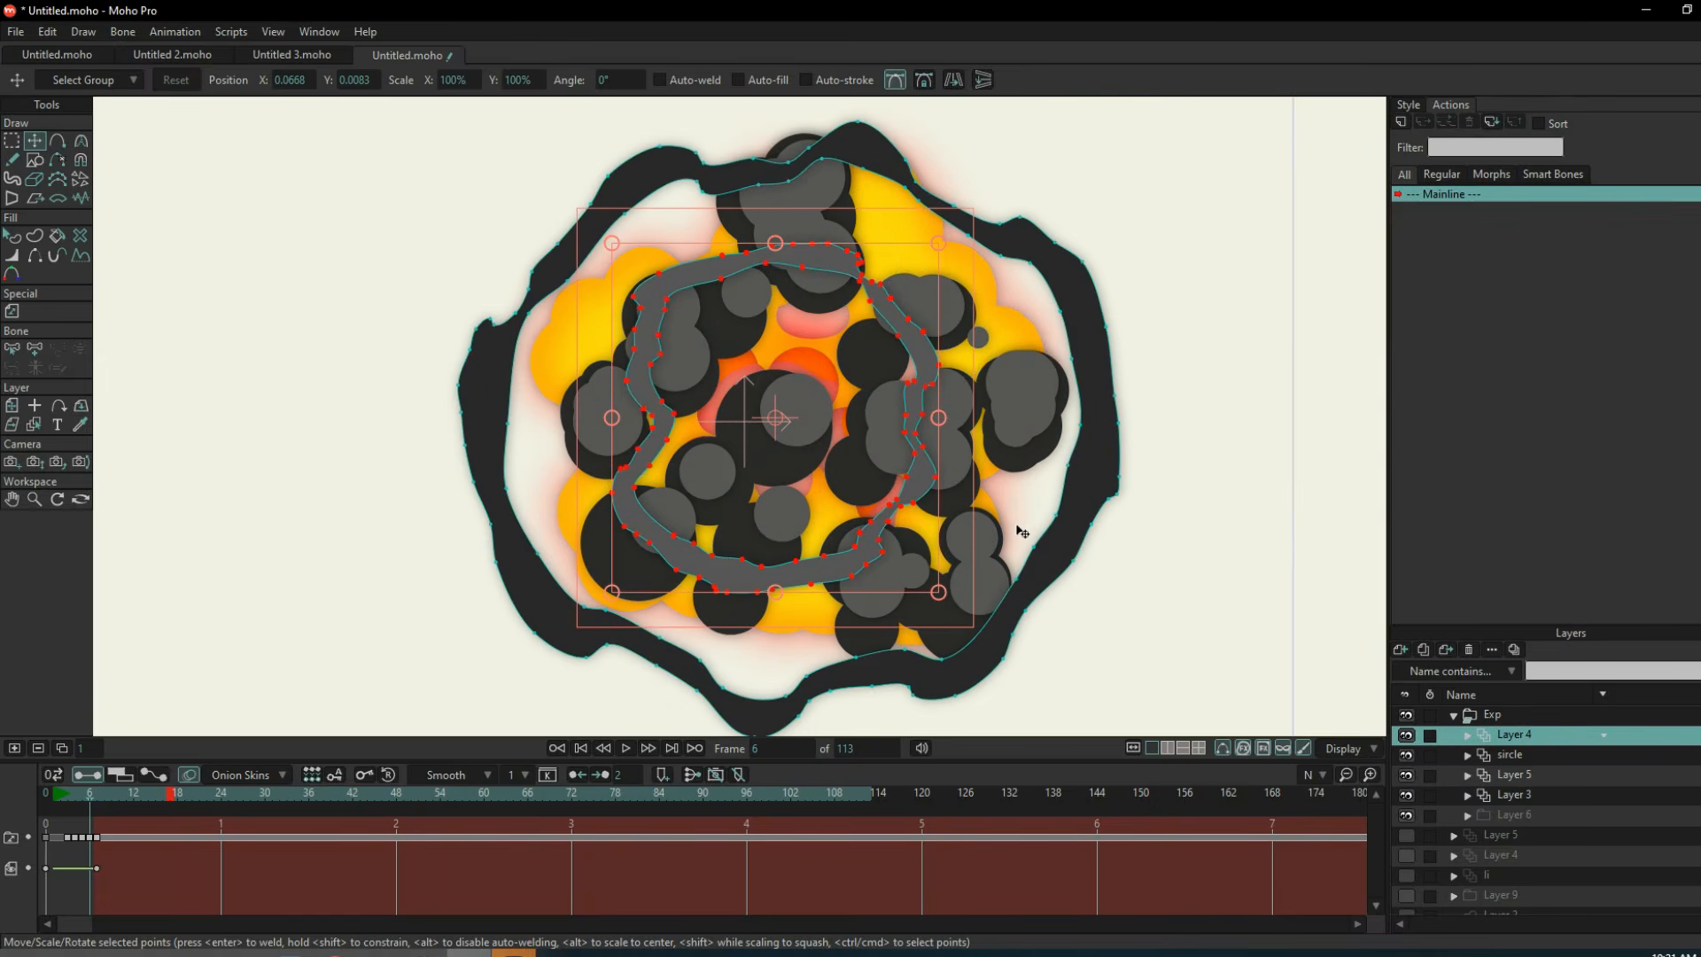
{"action": "scroll", "coordinate": [1017, 526], "scroll_direction": "down", "scroll_amount": 1}
{"action": "left_click", "coordinate": [1515, 776]}
{"action": "left_click", "coordinate": [1514, 760]}
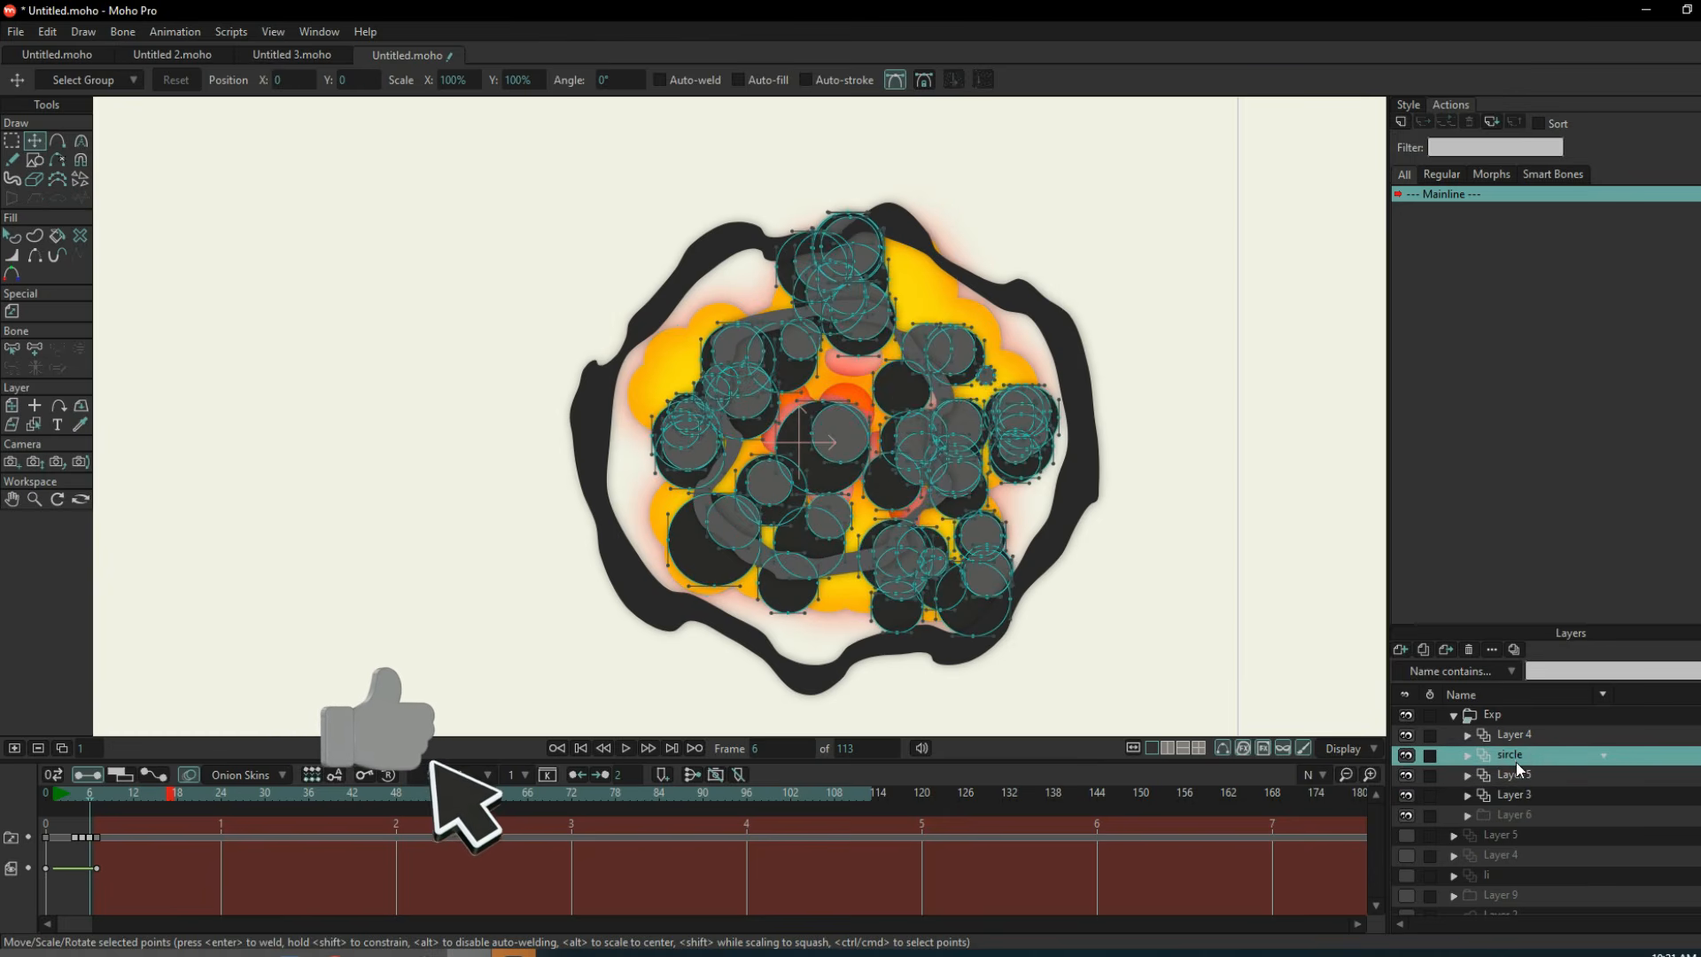
{"action": "scroll", "coordinate": [935, 473], "scroll_direction": "up", "scroll_amount": 3}
{"action": "left_click", "coordinate": [974, 470]}
{"action": "left_click", "coordinate": [1496, 716]}
{"action": "scroll", "coordinate": [964, 435], "scroll_direction": "down", "scroll_amount": 1}
{"action": "scroll", "coordinate": [964, 435], "scroll_direction": "down", "scroll_amount": 3}
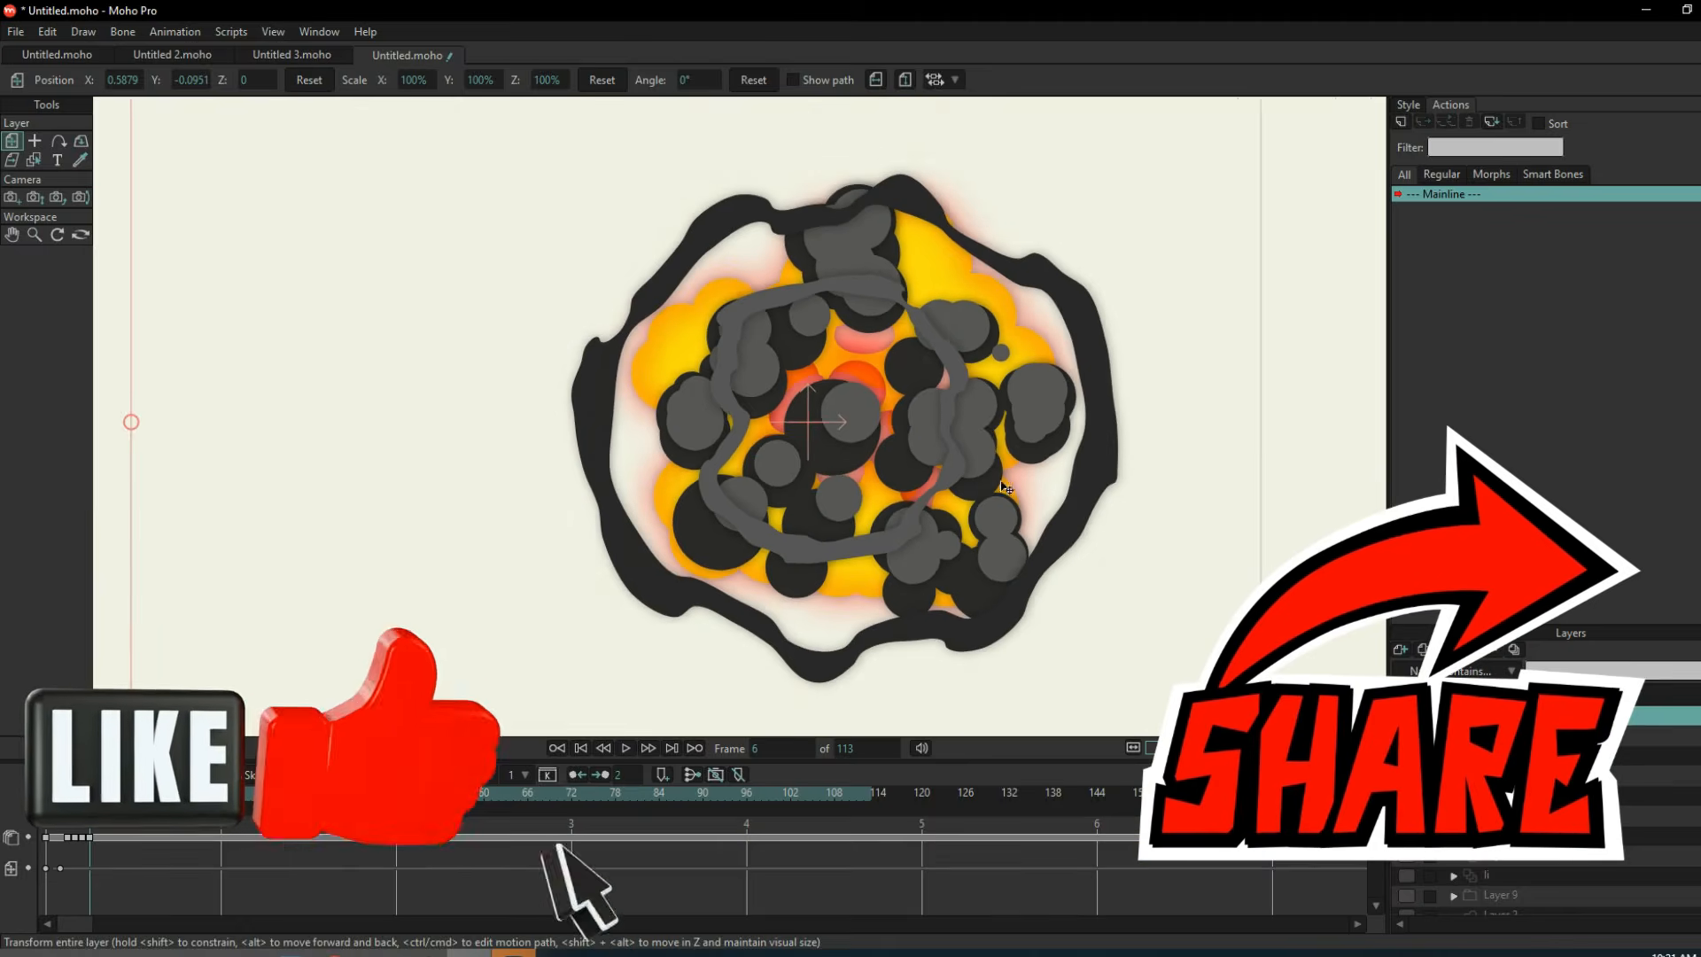
Examine the sircle and fire layers at frame 5, and step the explosion back to frame 3.
{"action": "key", "text": "Left"}
{"action": "left_click", "coordinate": [1510, 756]}
{"action": "left_click", "coordinate": [1513, 775]}
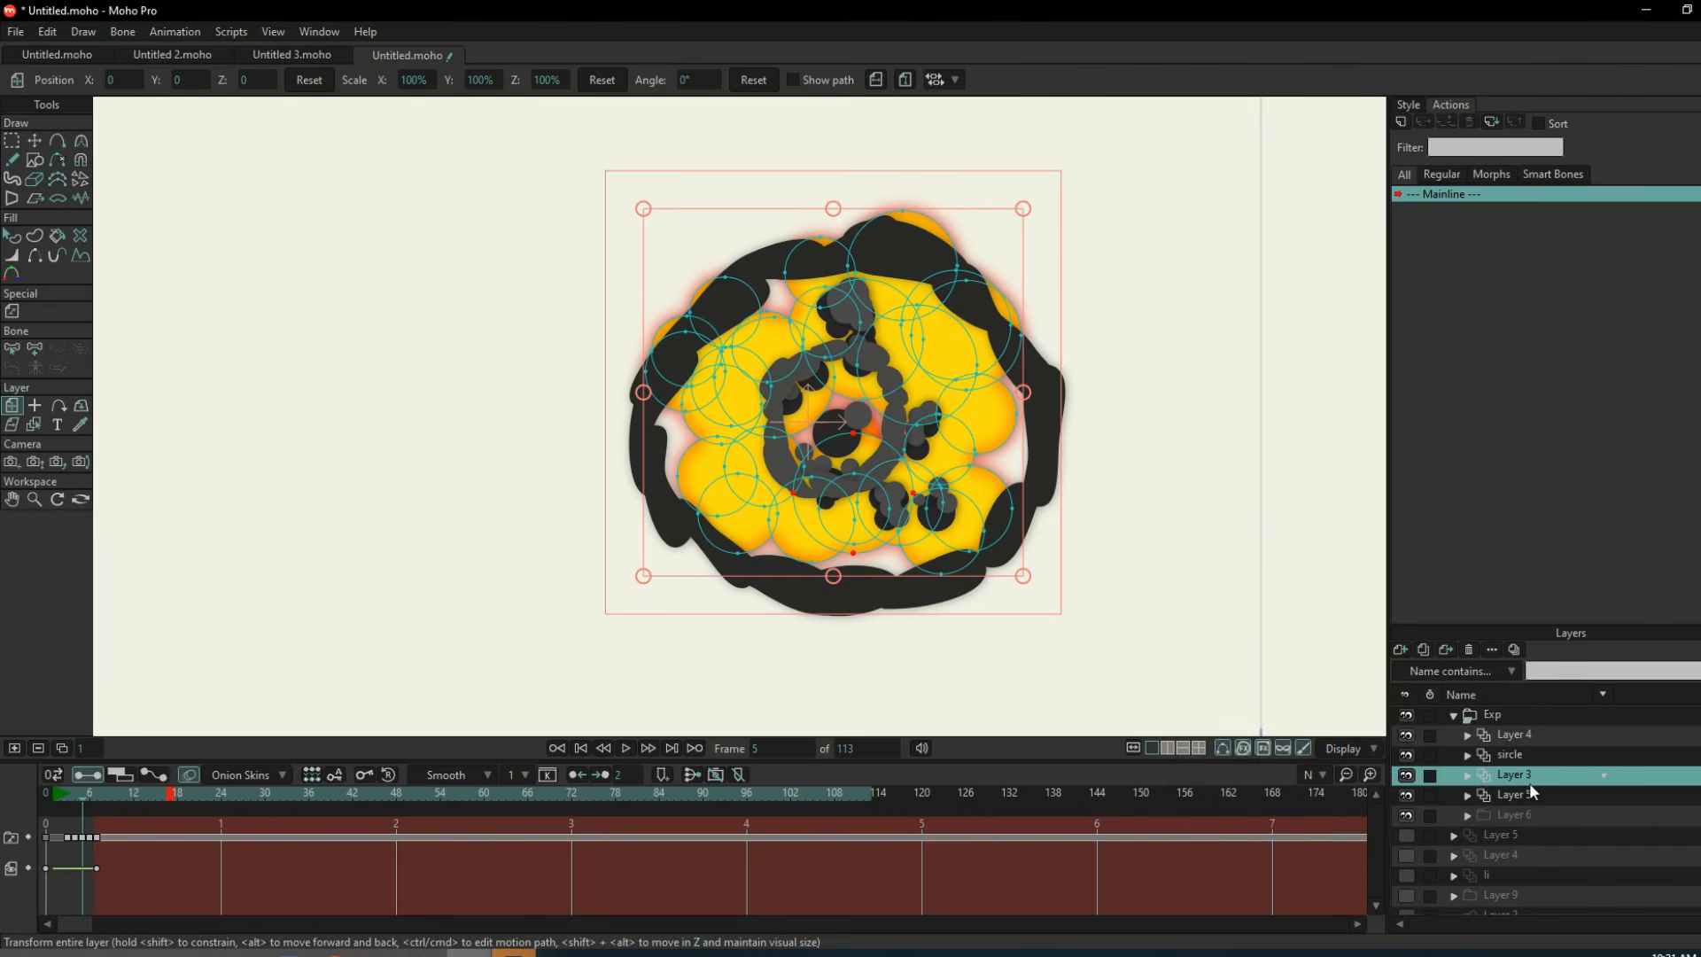
{"action": "left_click", "coordinate": [1524, 714]}
{"action": "key", "text": "Left"}
{"action": "key", "text": "Left"}
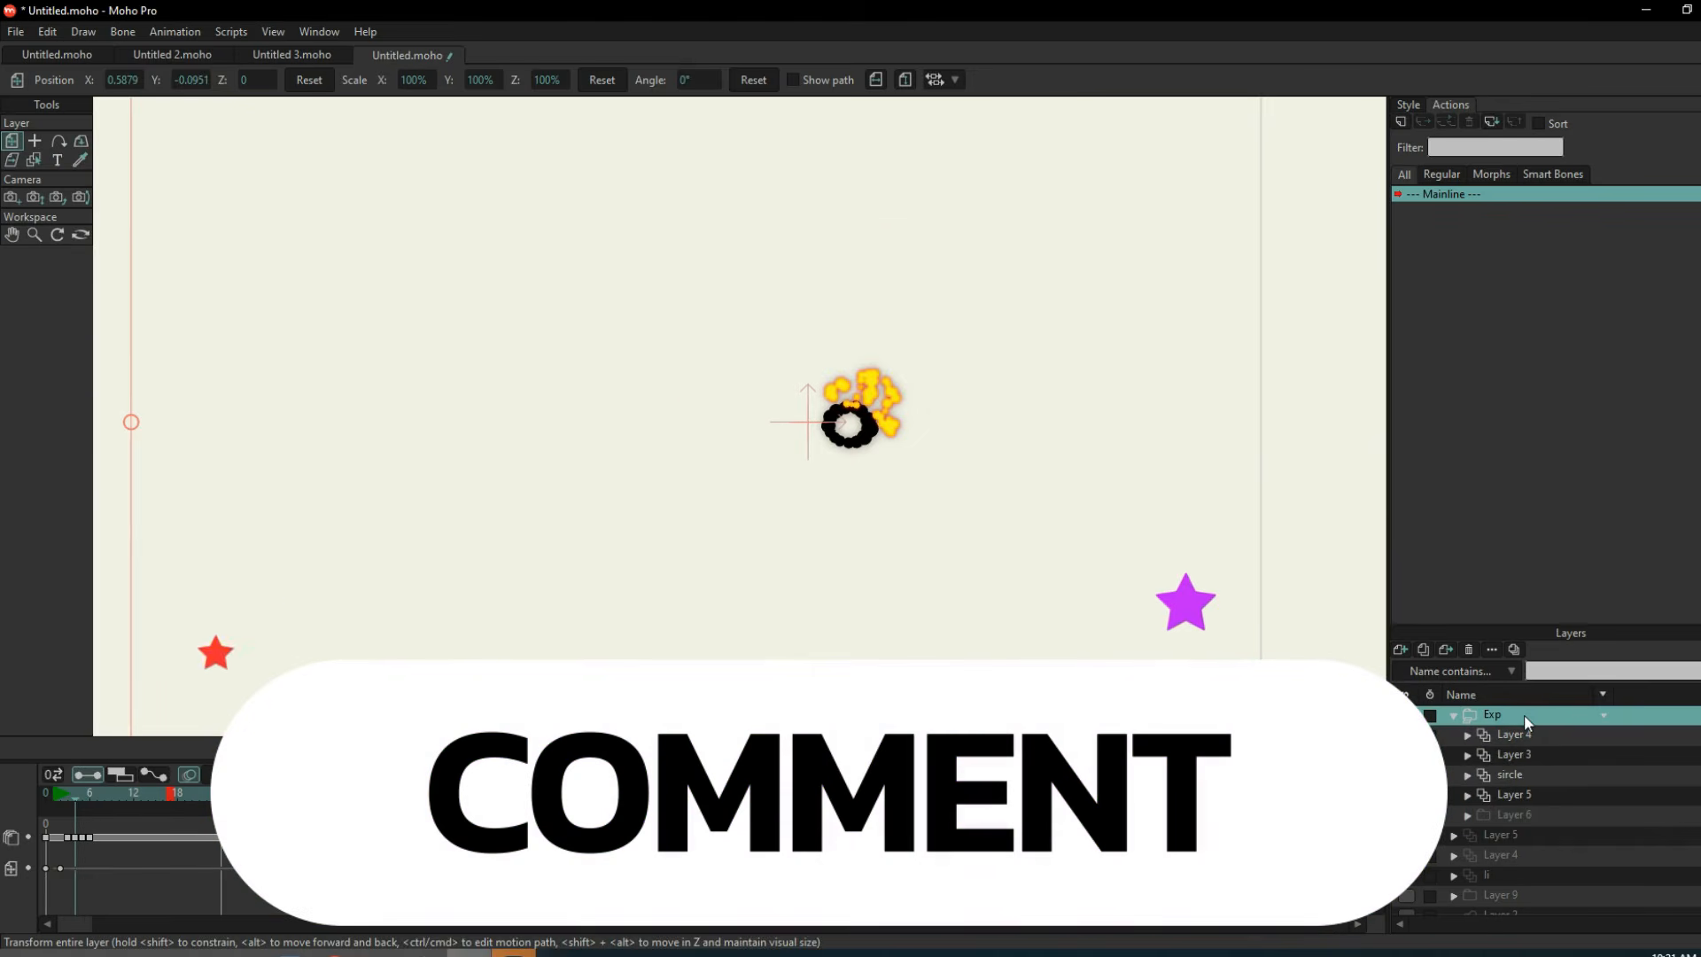
Inspect each layer of the explosion at frame 3 and return to frame 5 with the whole Exp group selected.
{"action": "left_click", "coordinate": [1515, 754]}
{"action": "scroll", "coordinate": [893, 342], "scroll_direction": "up", "scroll_amount": 5}
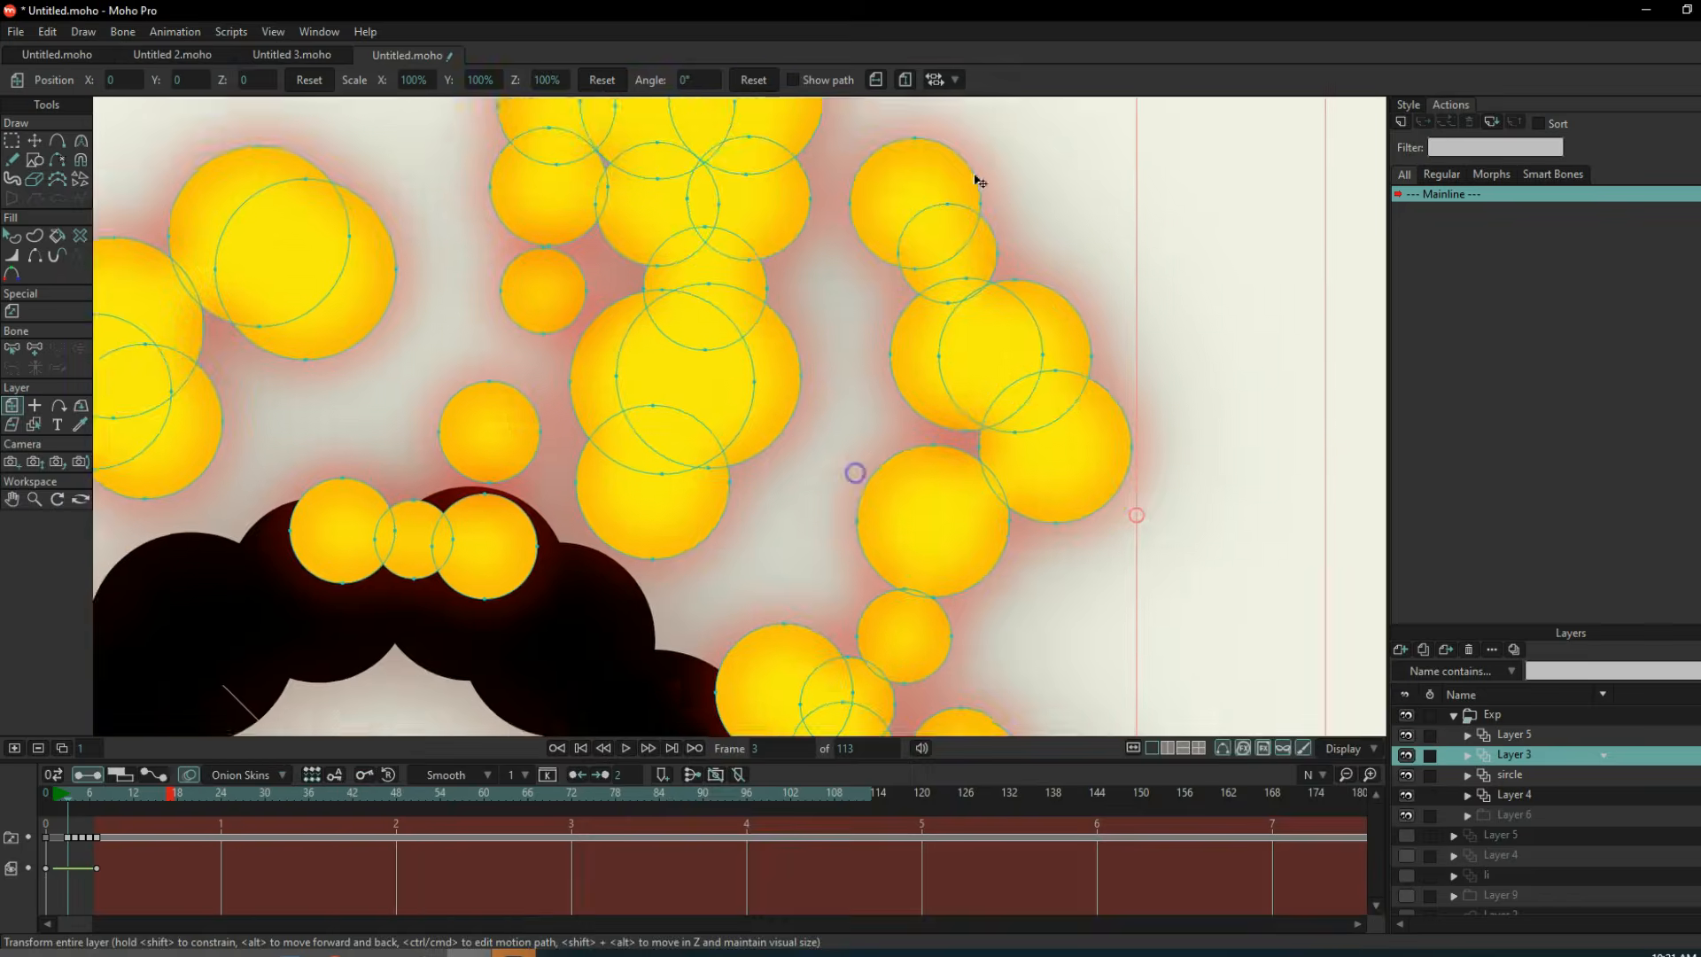
{"action": "left_click_drag", "start_coordinate": [1010, 628], "coordinate": [1032, 574]}
{"action": "left_click", "coordinate": [1500, 737]}
{"action": "left_click", "coordinate": [1509, 775]}
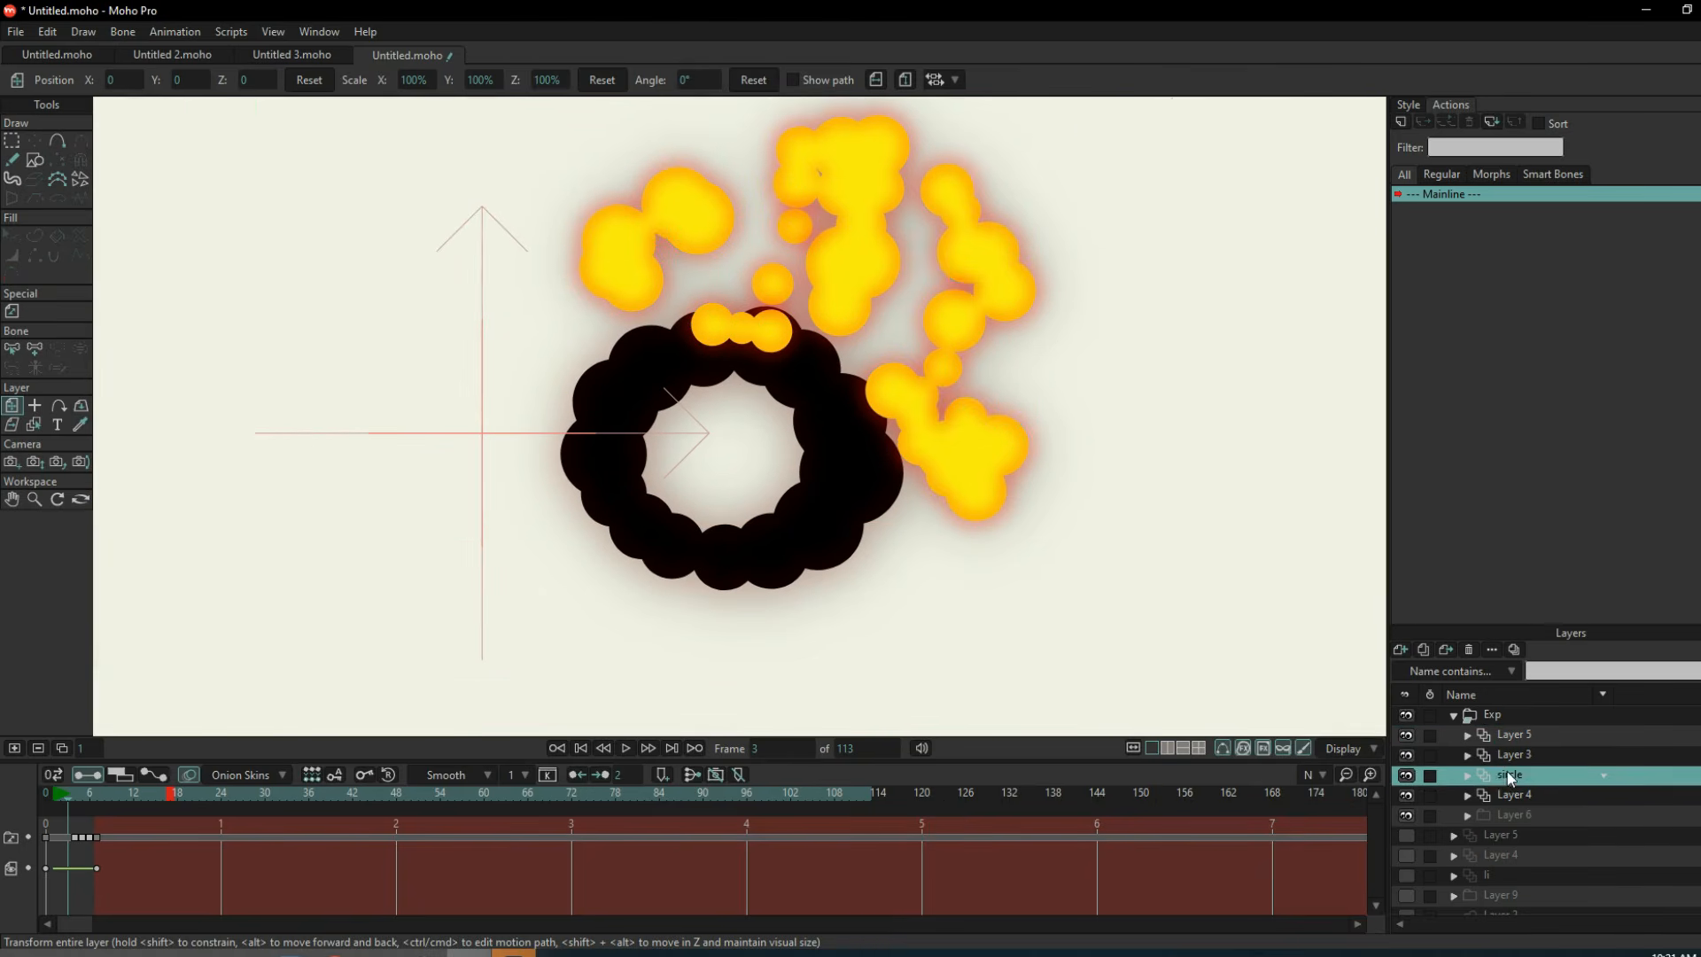
{"action": "left_click", "coordinate": [1511, 796]}
{"action": "left_click", "coordinate": [1513, 720]}
{"action": "scroll", "coordinate": [1054, 512], "scroll_direction": "down", "scroll_amount": 5}
{"action": "key", "text": "Right"}
{"action": "key", "text": "Right"}
{"action": "scroll", "coordinate": [1054, 512], "scroll_direction": "down", "scroll_amount": 6}
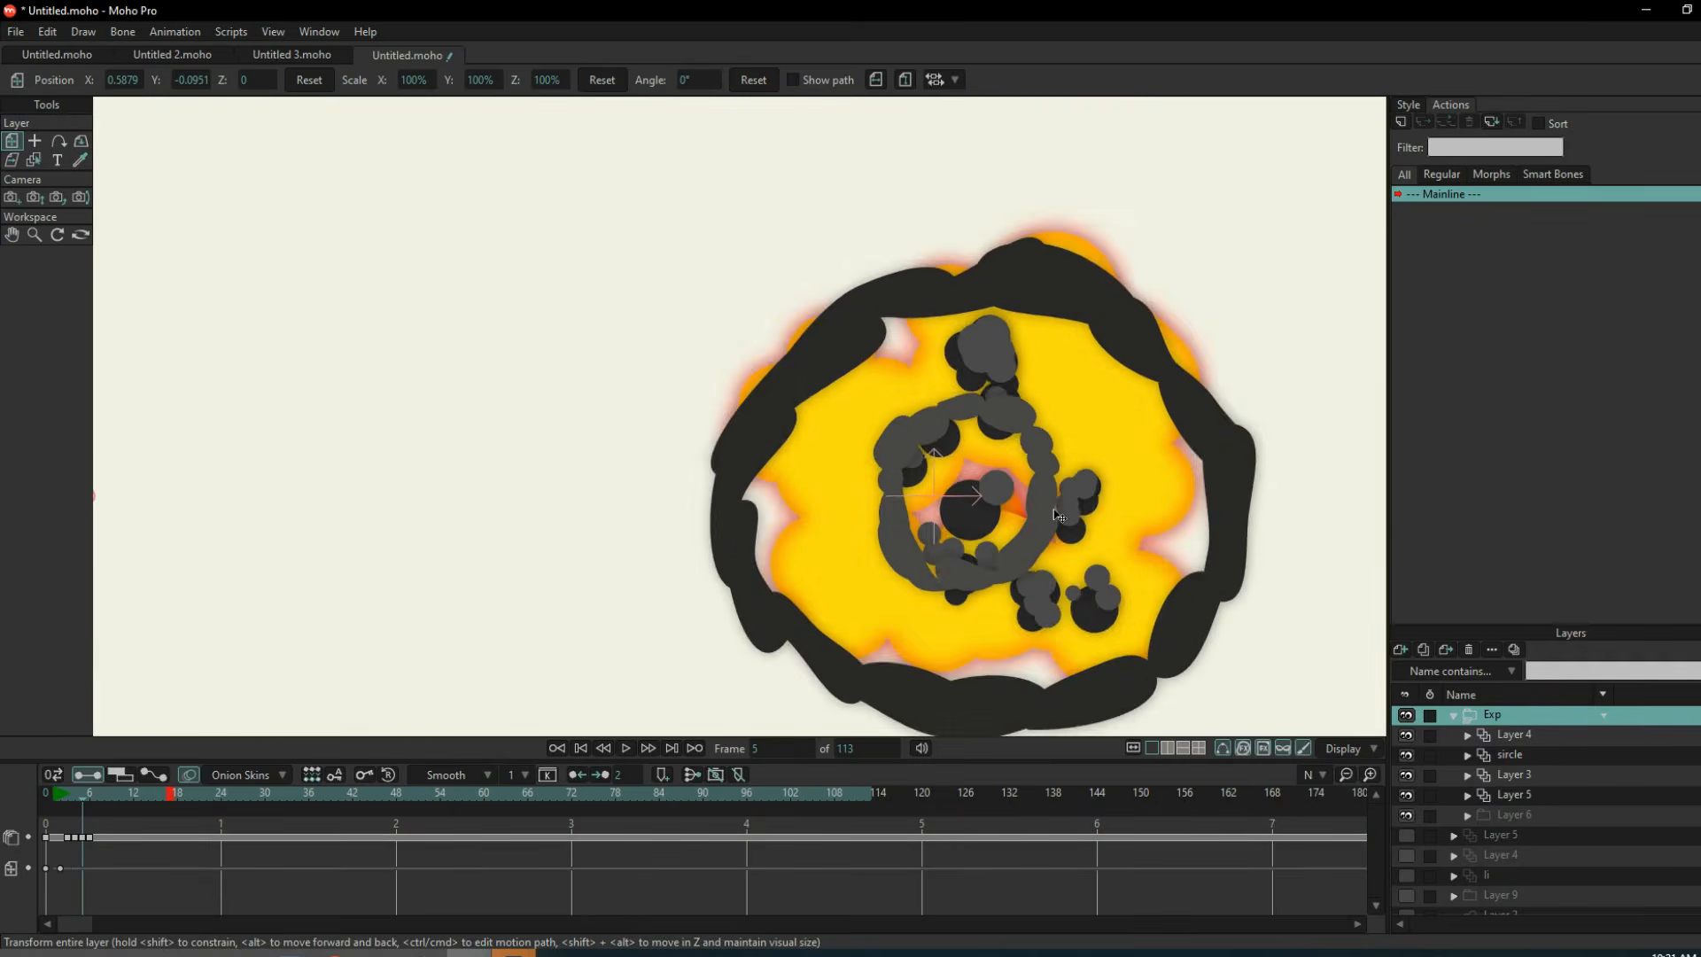